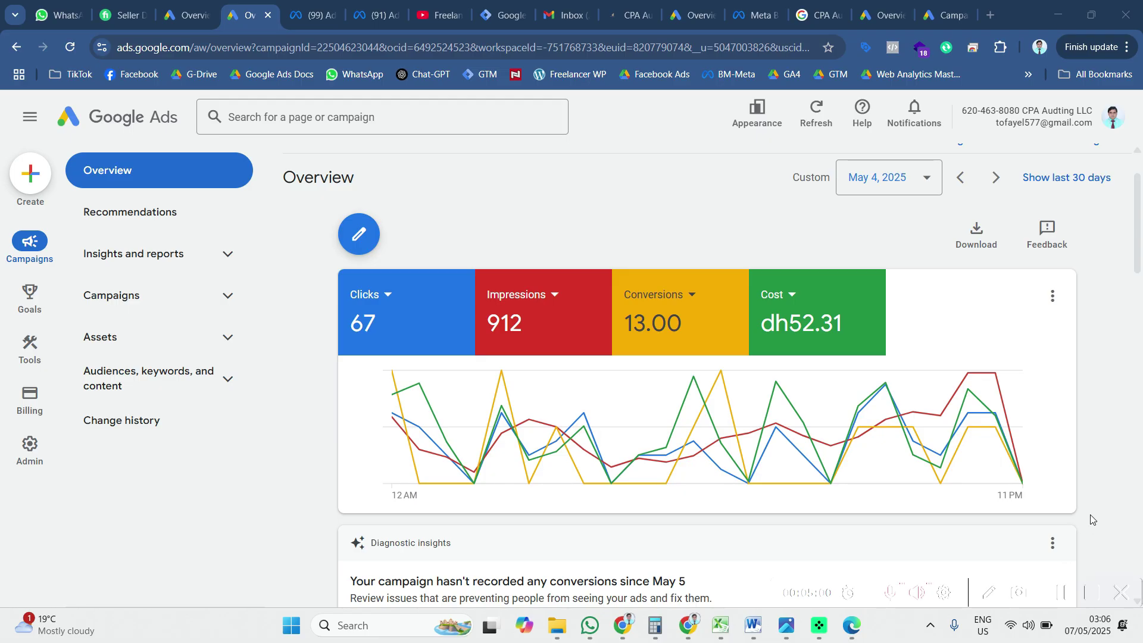
# Step: Review the container's tags in Google Tag Manager and check the Phone Call conversion action's tracking status in the Google Ads goals summary
pyautogui.hotkey('ctrl', '-')
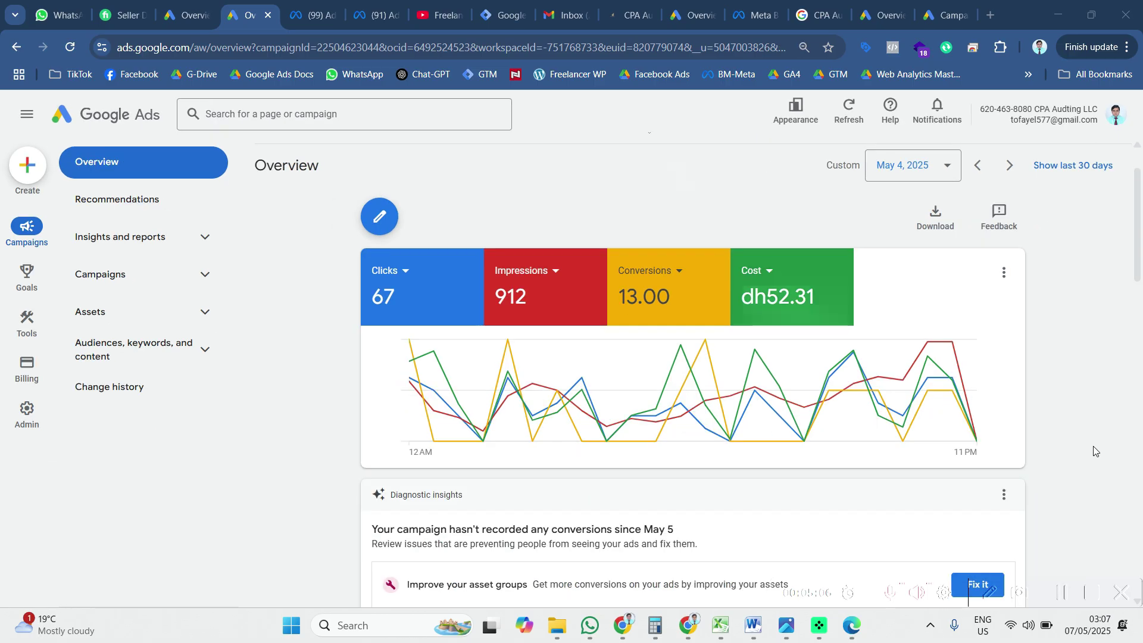
pyautogui.click(502, 18)
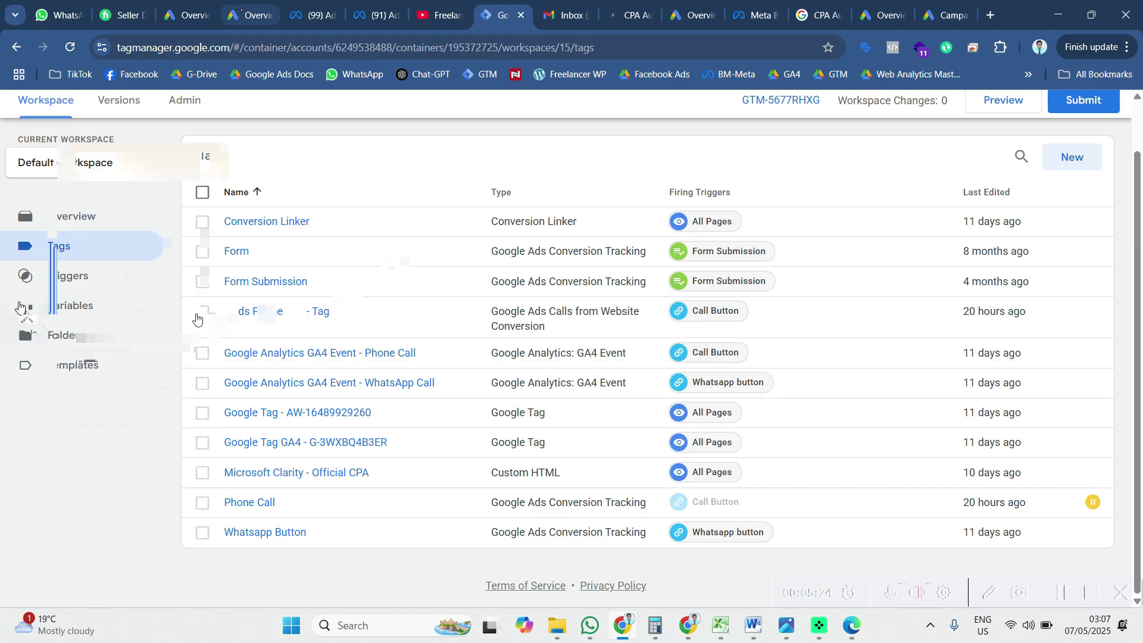
pyautogui.click(250, 15)
pyautogui.moveTo(22, 280)
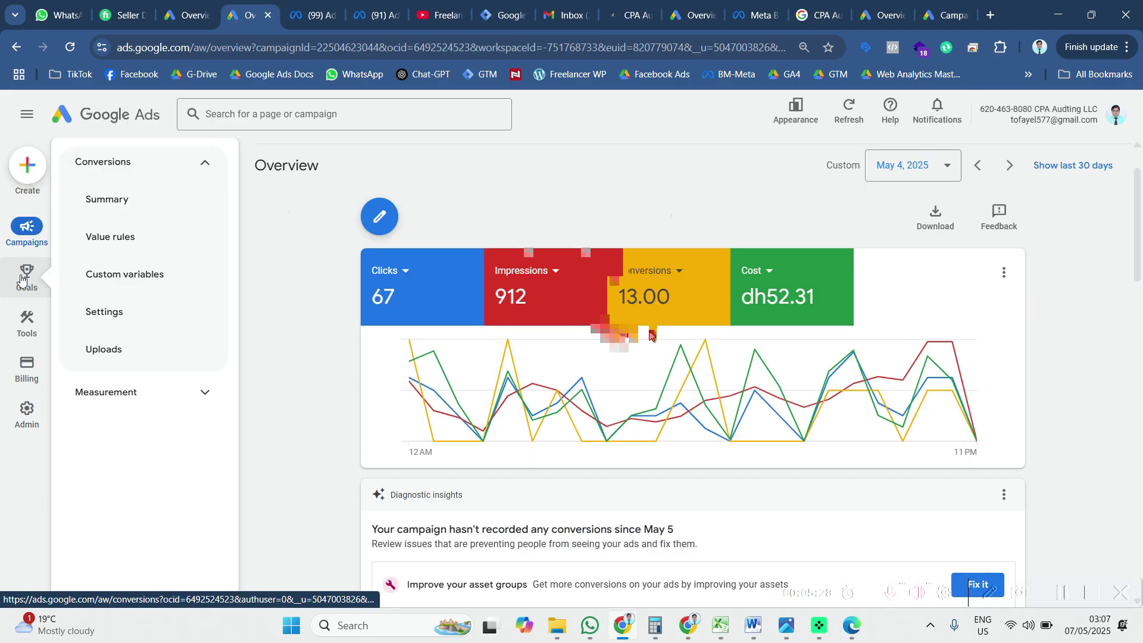
pyautogui.click(22, 280)
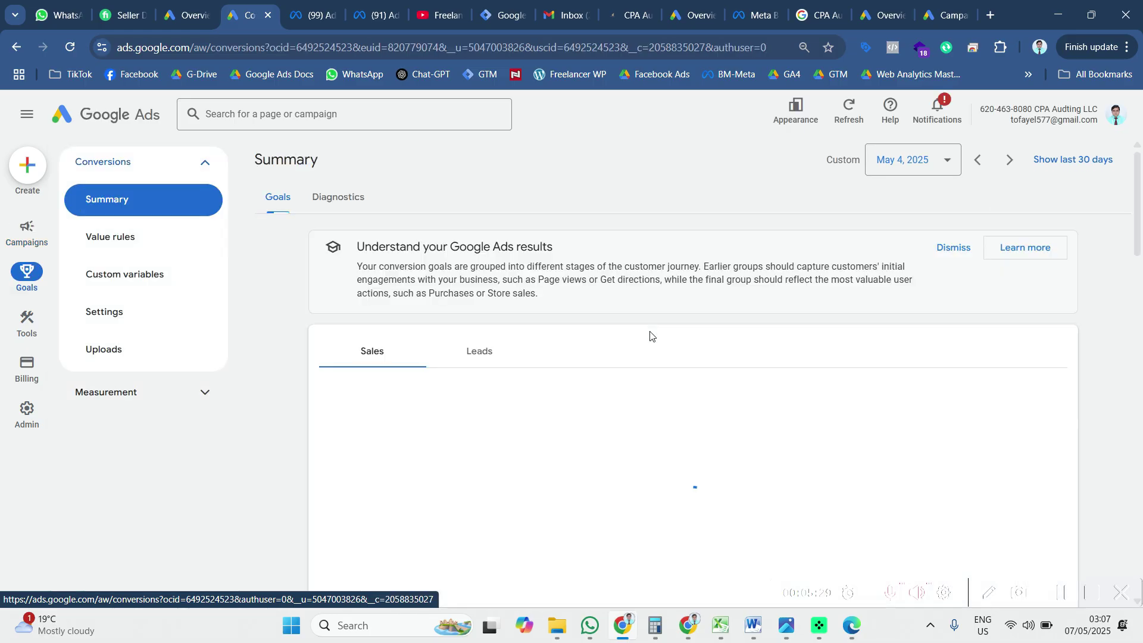
pyautogui.scroll(-3, 650, 336)
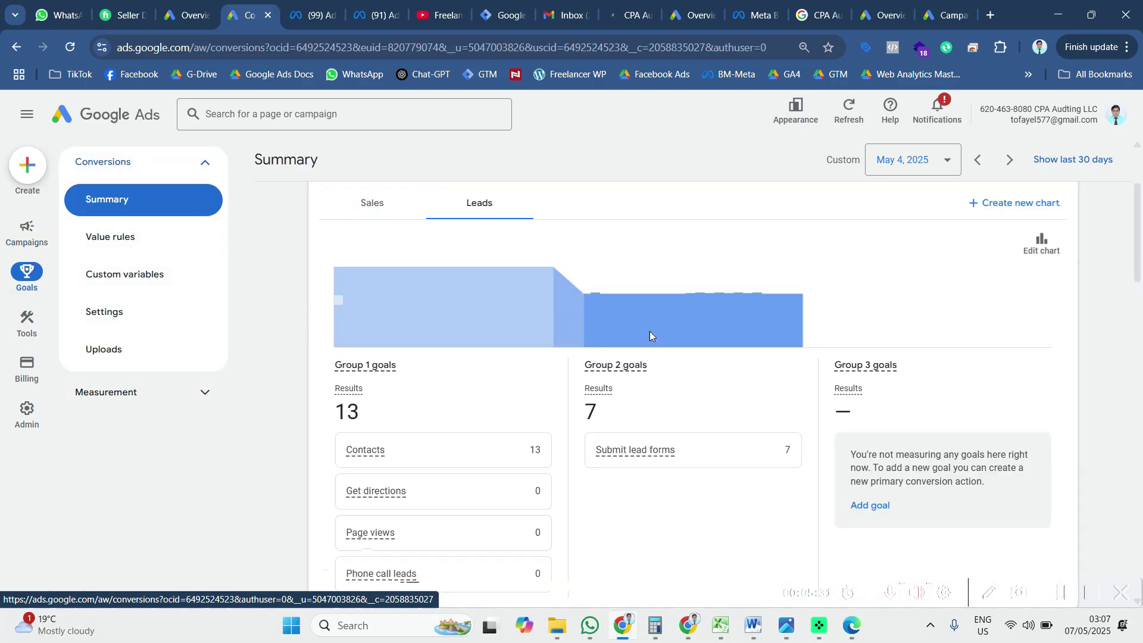
pyautogui.scroll(-10, 801, 451)
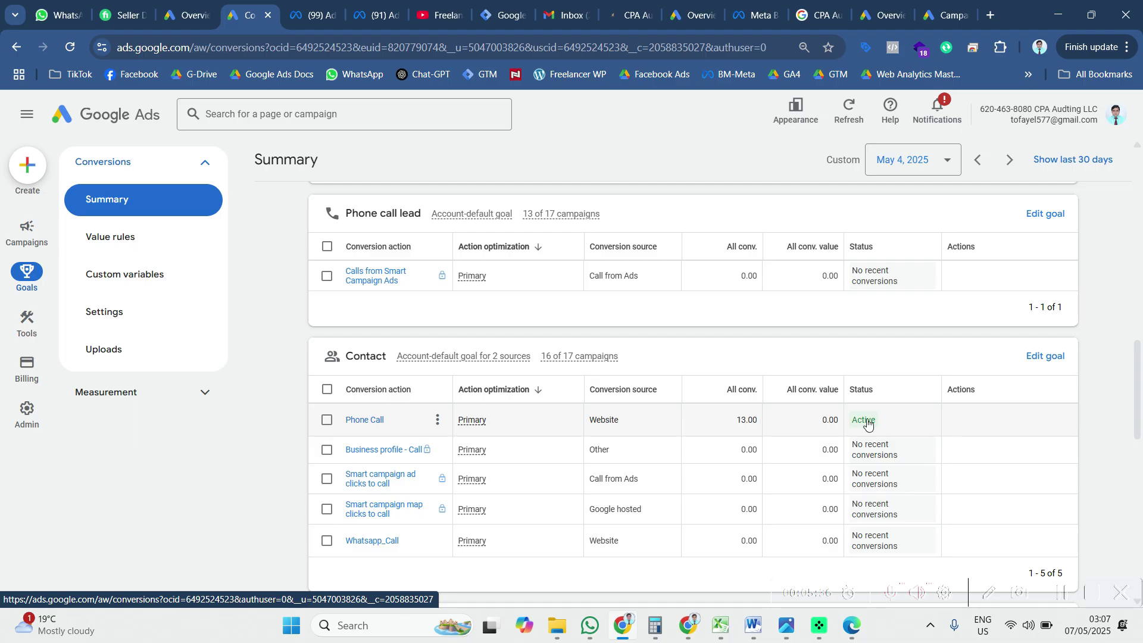
pyautogui.moveTo(867, 423)
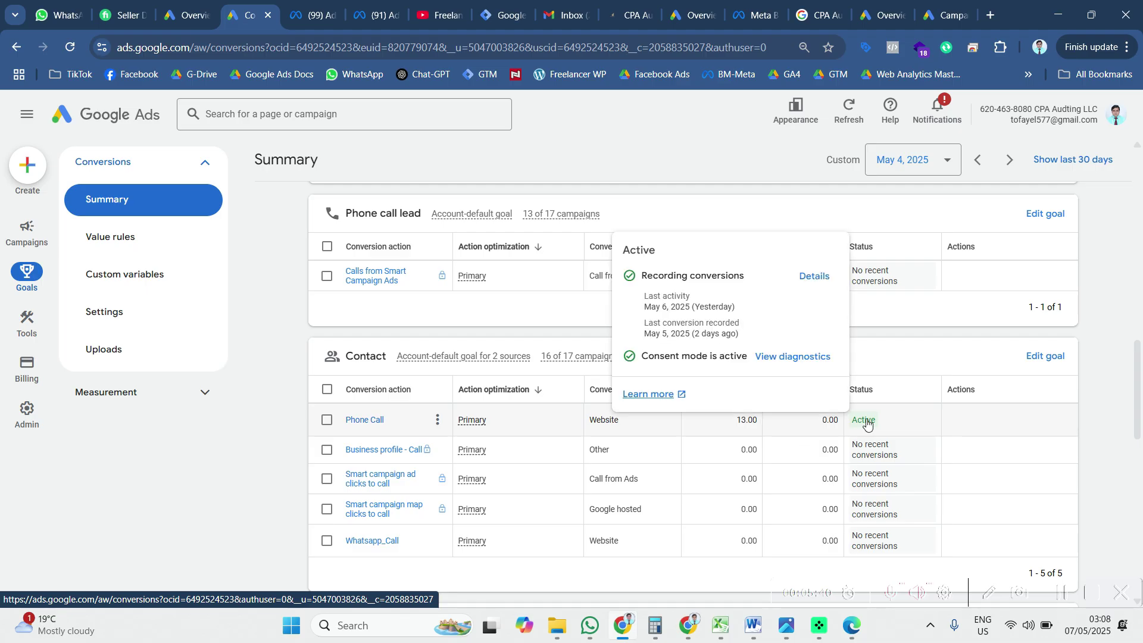
pyautogui.click(512, 14)
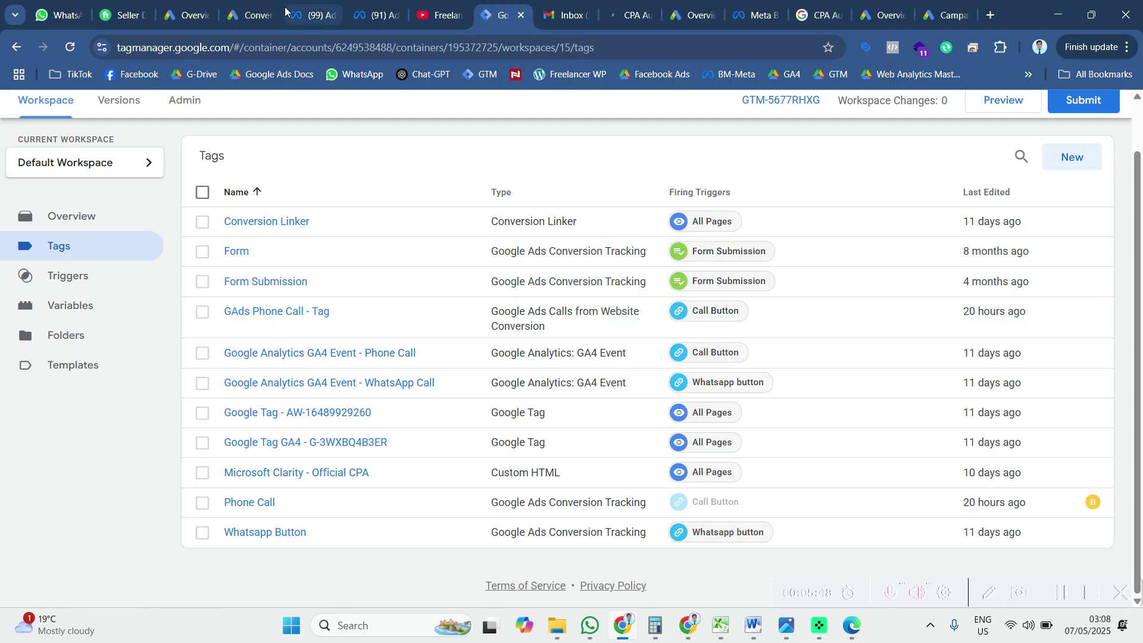
pyautogui.click(253, 15)
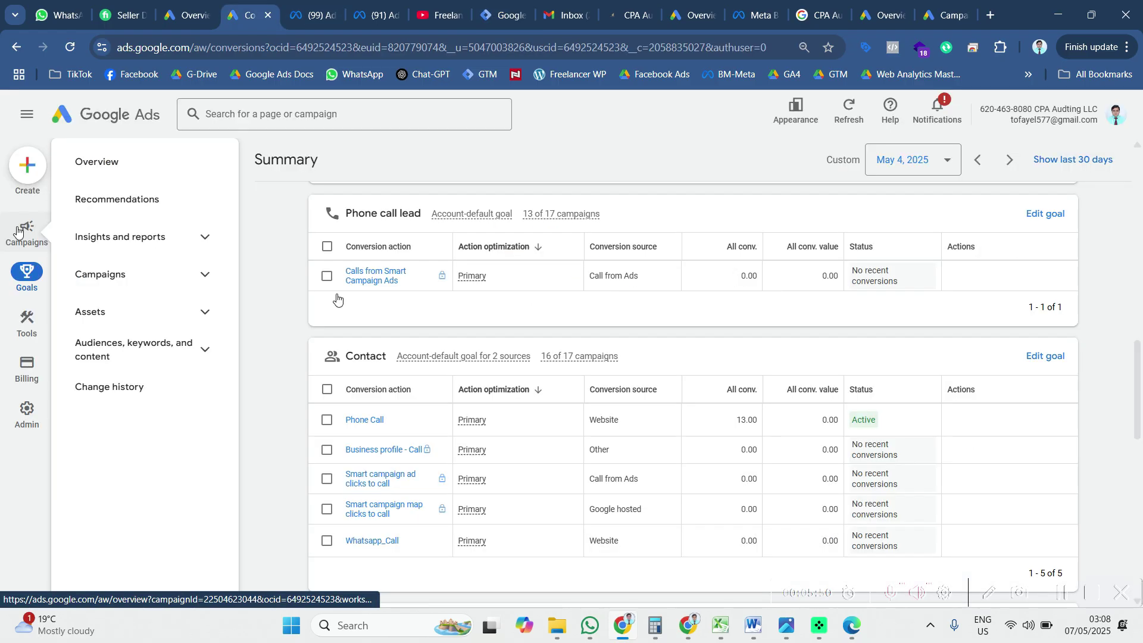
# Step: Open the Google Ads campaigns section and review the keyword and headline lists in the Excel workbook CPA Auditing LLC Keywords
pyautogui.click(18, 231)
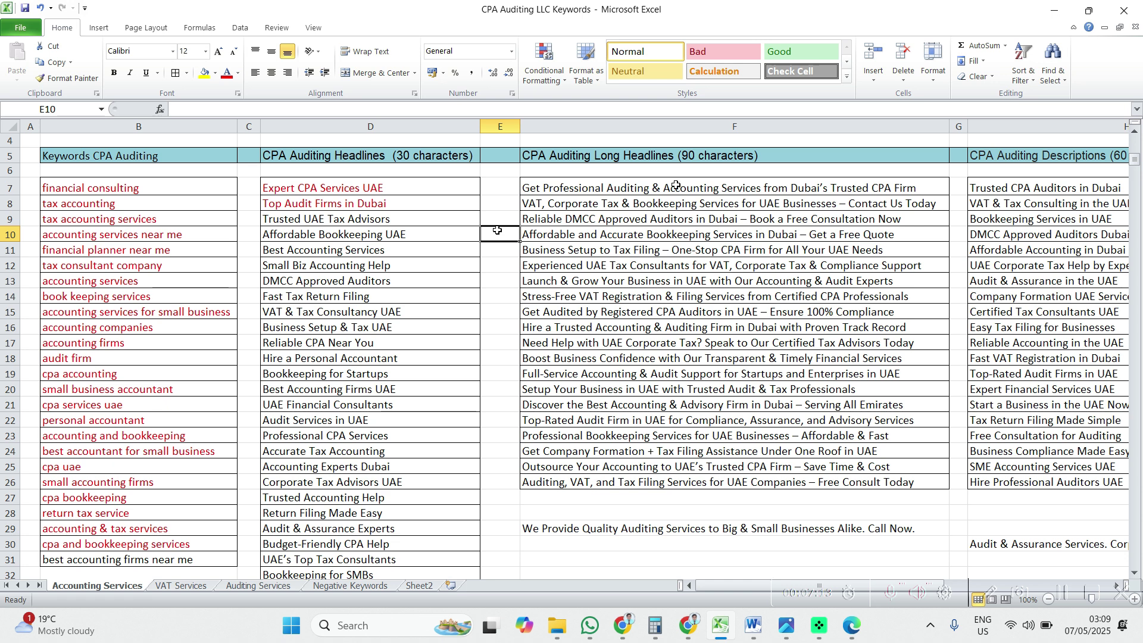
pyautogui.scroll(1, 676, 186)
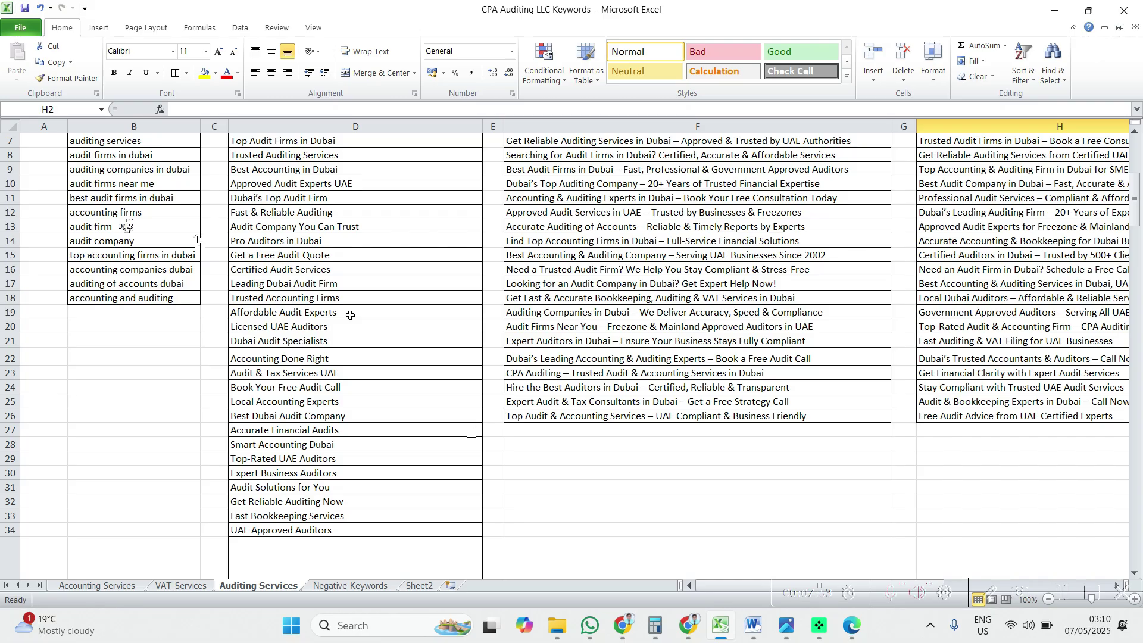
pyautogui.scroll(1, 130, 351)
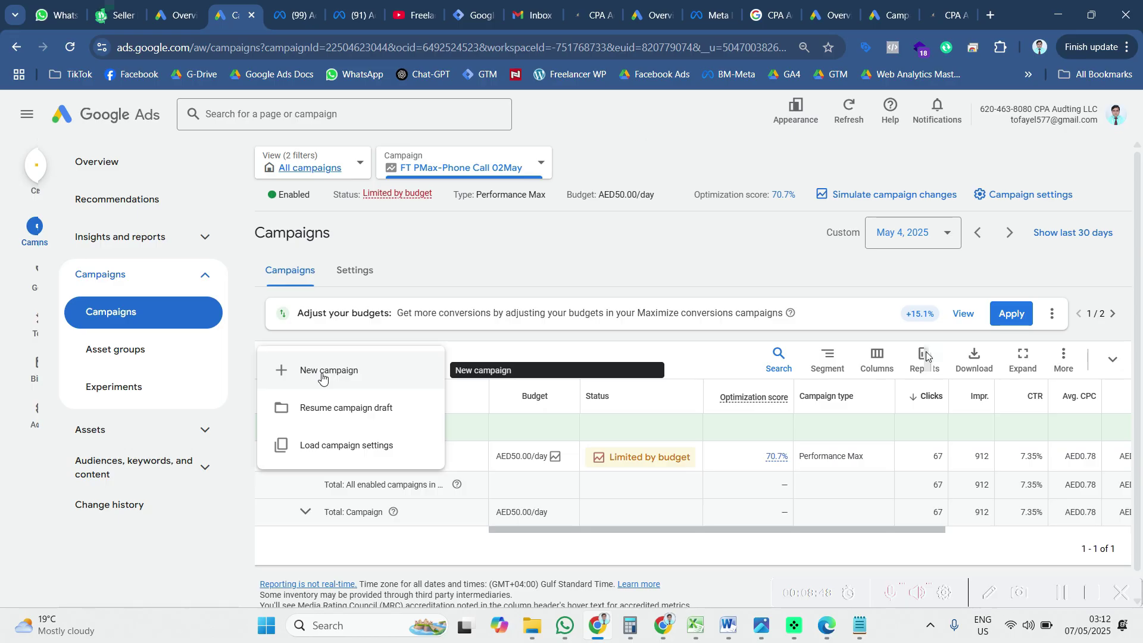
pyautogui.click(321, 372)
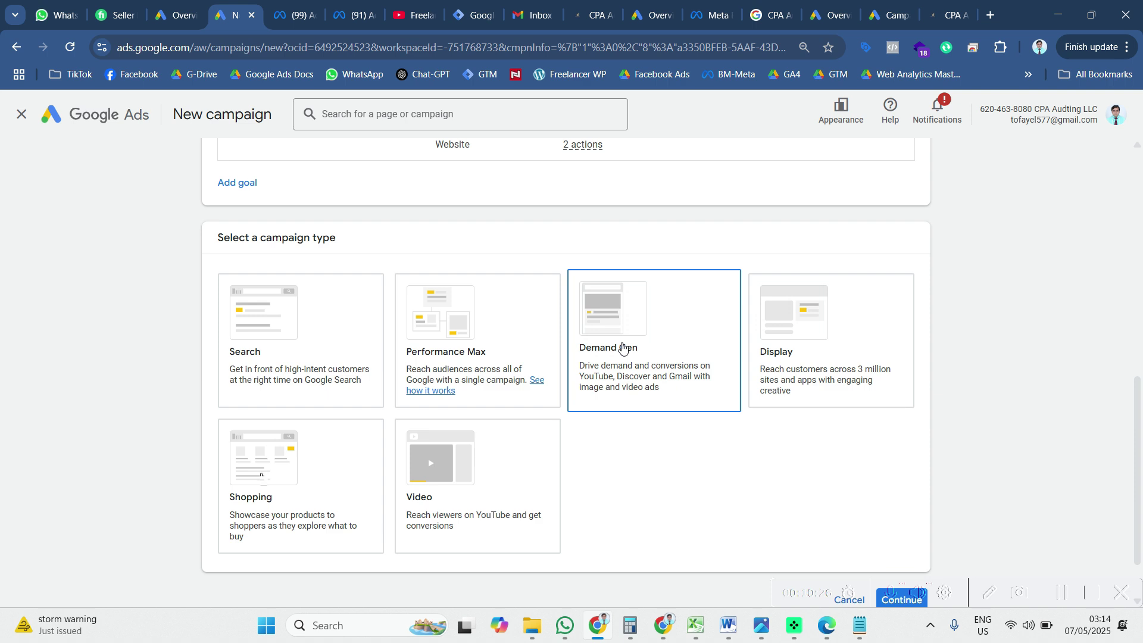
pyautogui.click(467, 329)
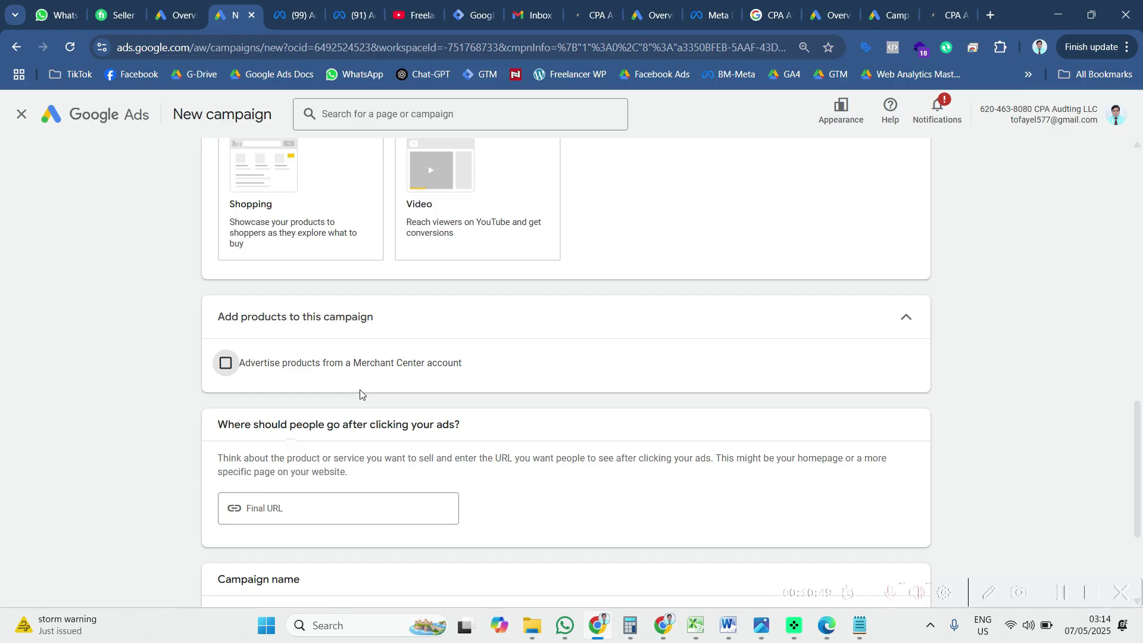
pyautogui.click(949, 15)
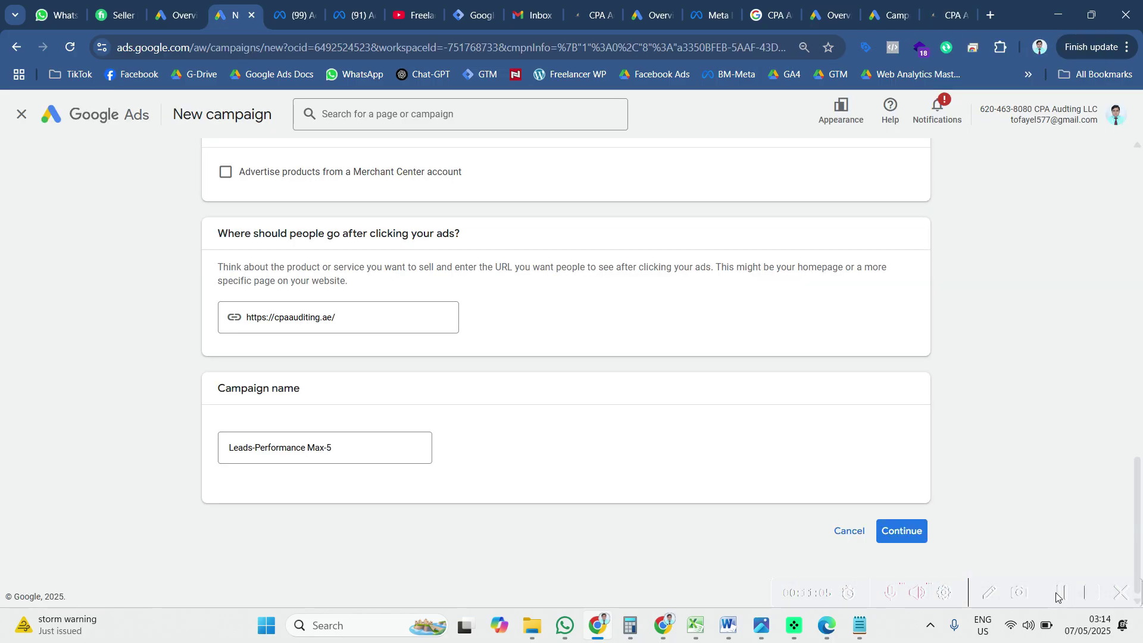
# Step: Name the campaign "FT - PMax-Phone Call 07 May" and continue to the bidding settings
pyautogui.hotkey('ctrl', 'a')
pyautogui.write('FT PMax-Phone Call 07 May')
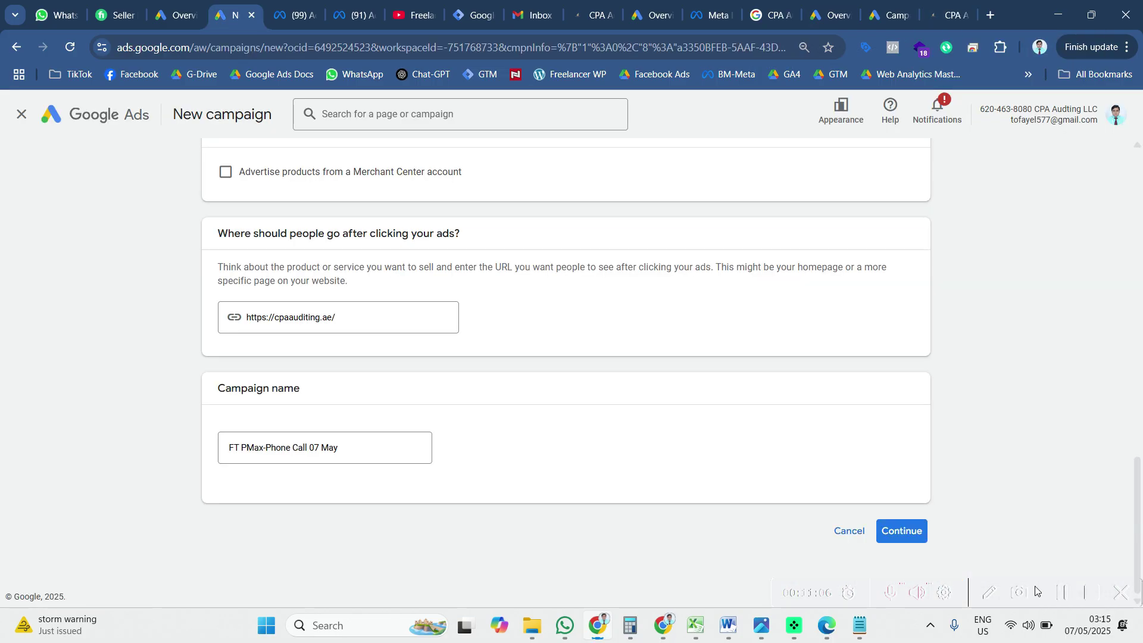
pyautogui.click(241, 447)
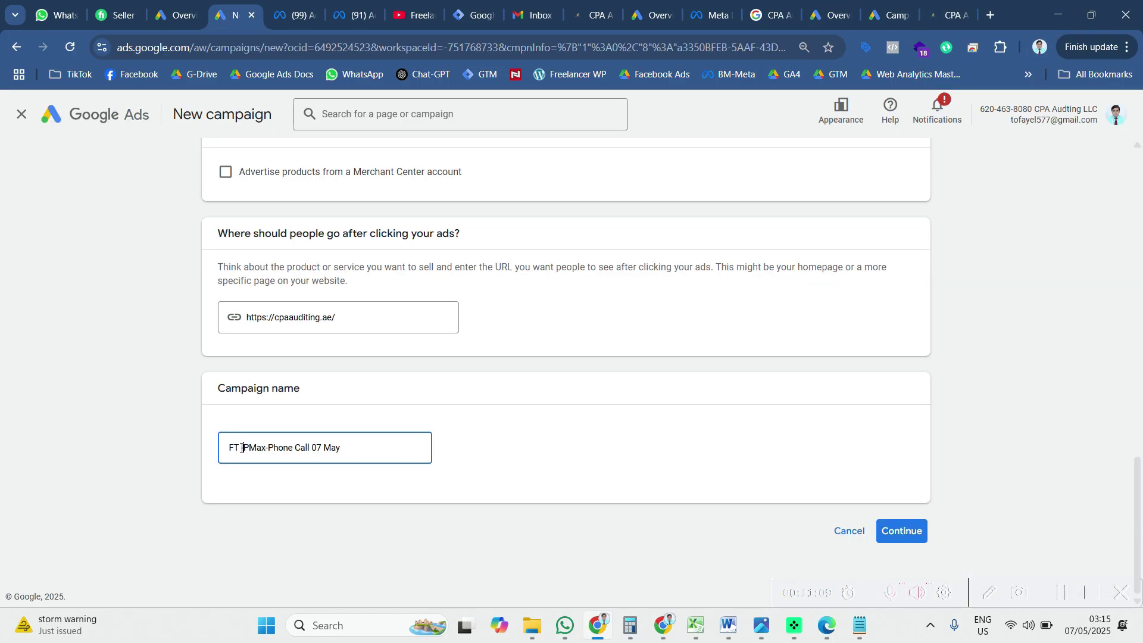
pyautogui.write('-')
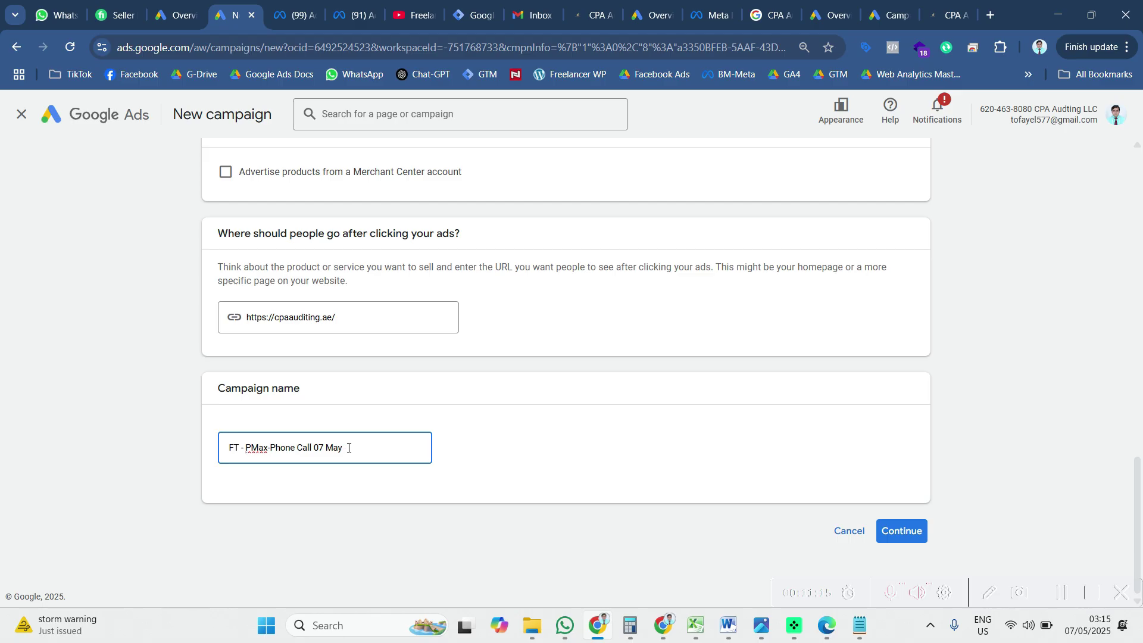
pyautogui.click(907, 531)
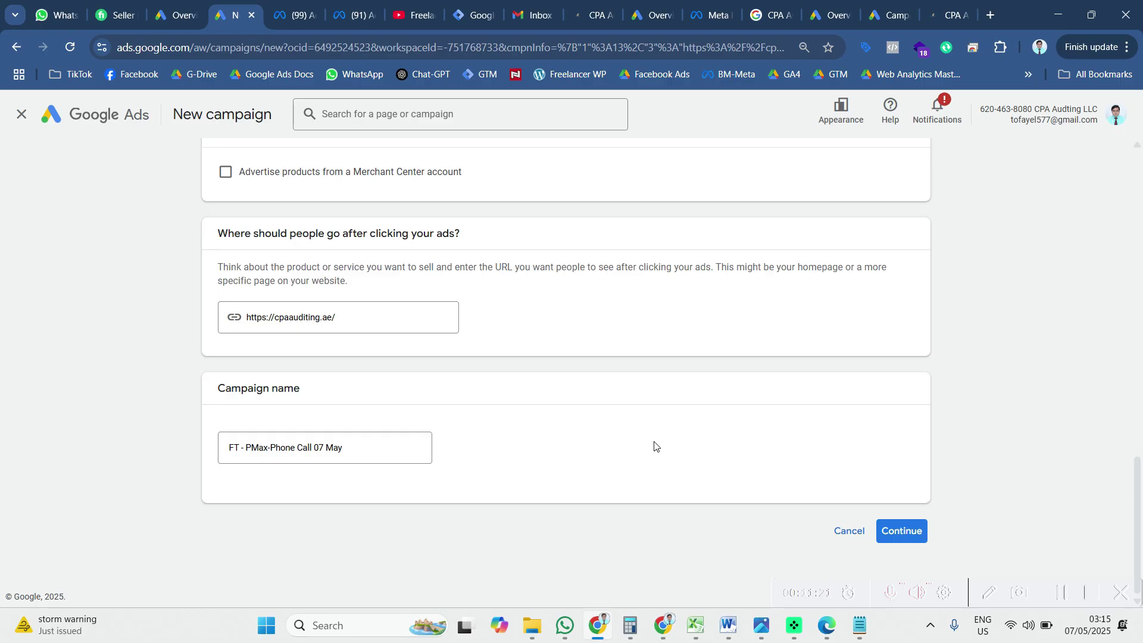
pyautogui.click(896, 532)
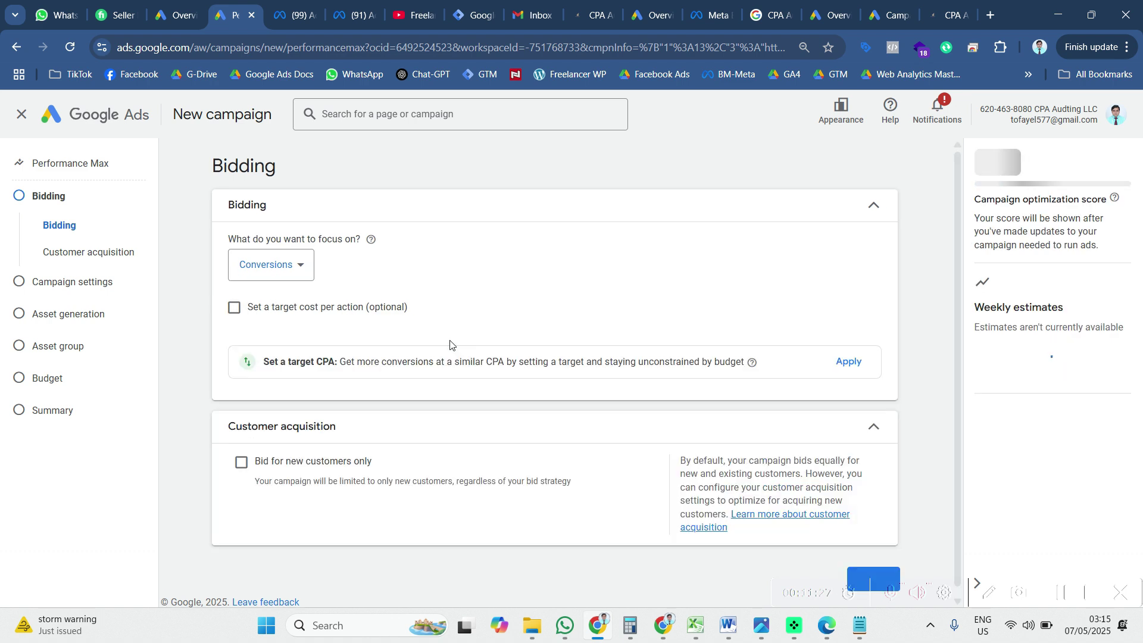
# Step: Keep Conversions as the bidding focus without a target cost per action and continue to the campaign settings
pyautogui.click(301, 271)
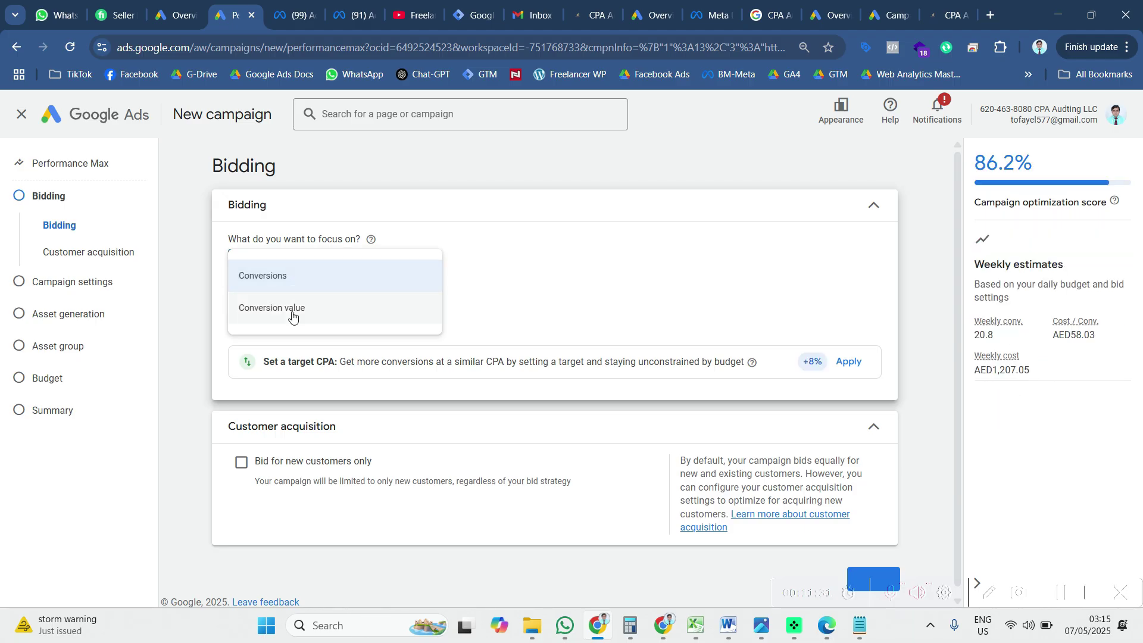
pyautogui.moveTo(297, 300)
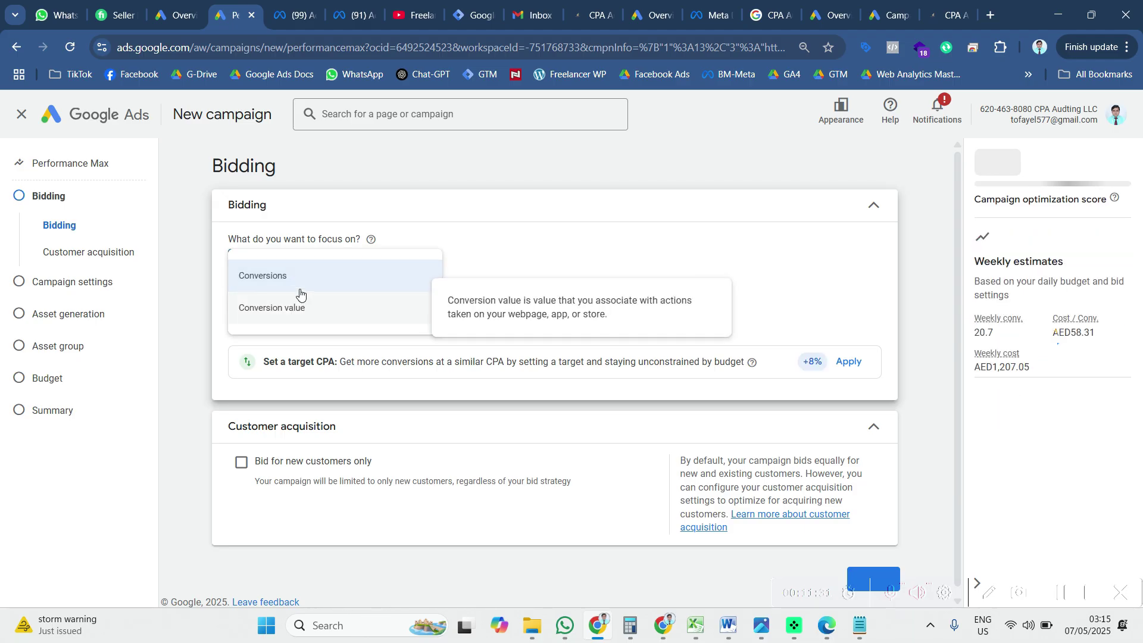
pyautogui.click(532, 257)
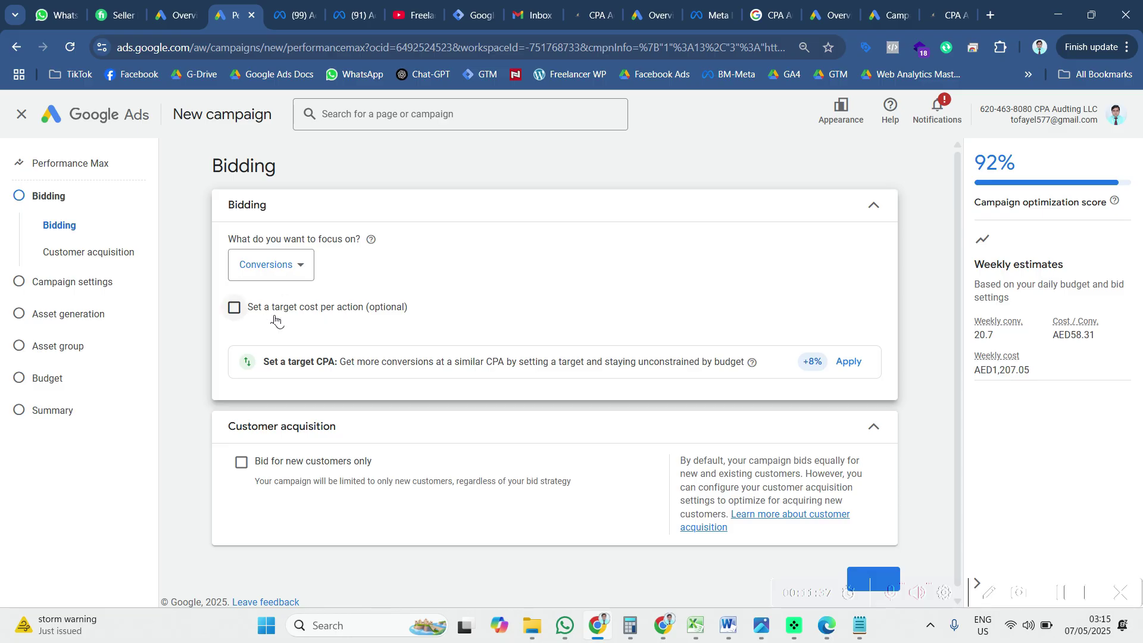
pyautogui.scroll(-1, 387, 328)
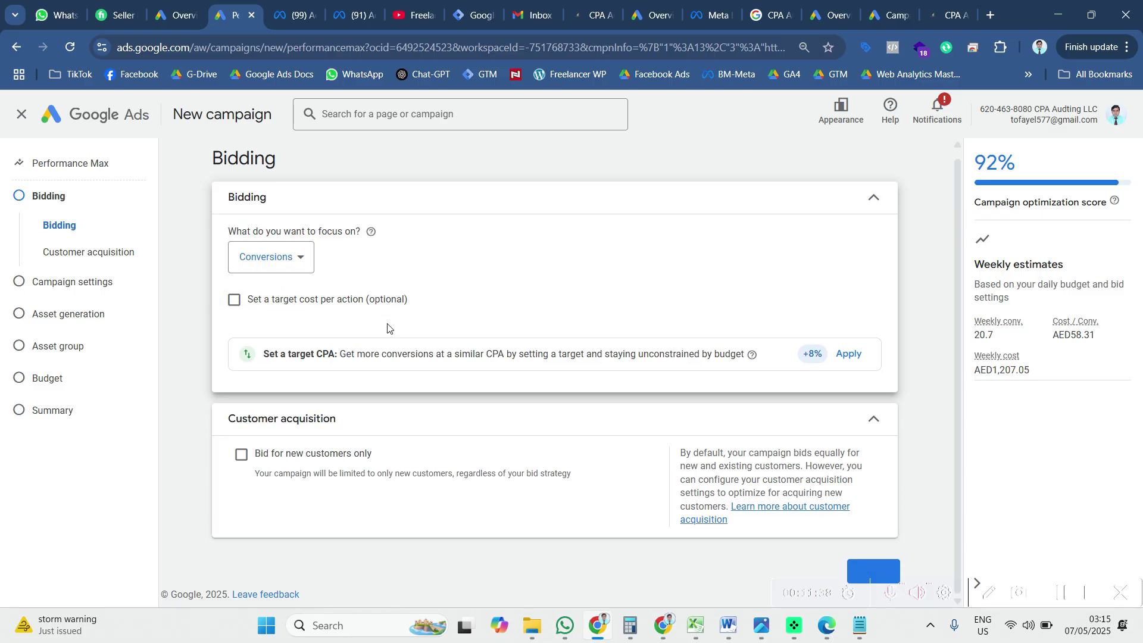
pyautogui.click(868, 568)
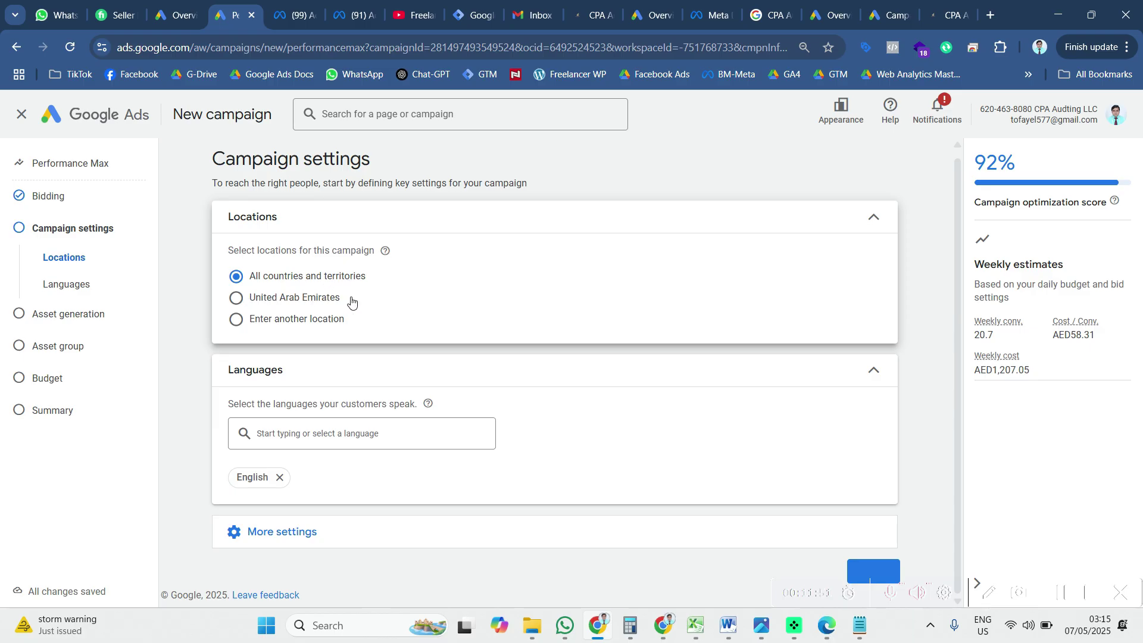
# Step: Target only the city of Dubai, United Arab Emirates, keep English as the campaign language, and continue to asset generation
pyautogui.click(236, 300)
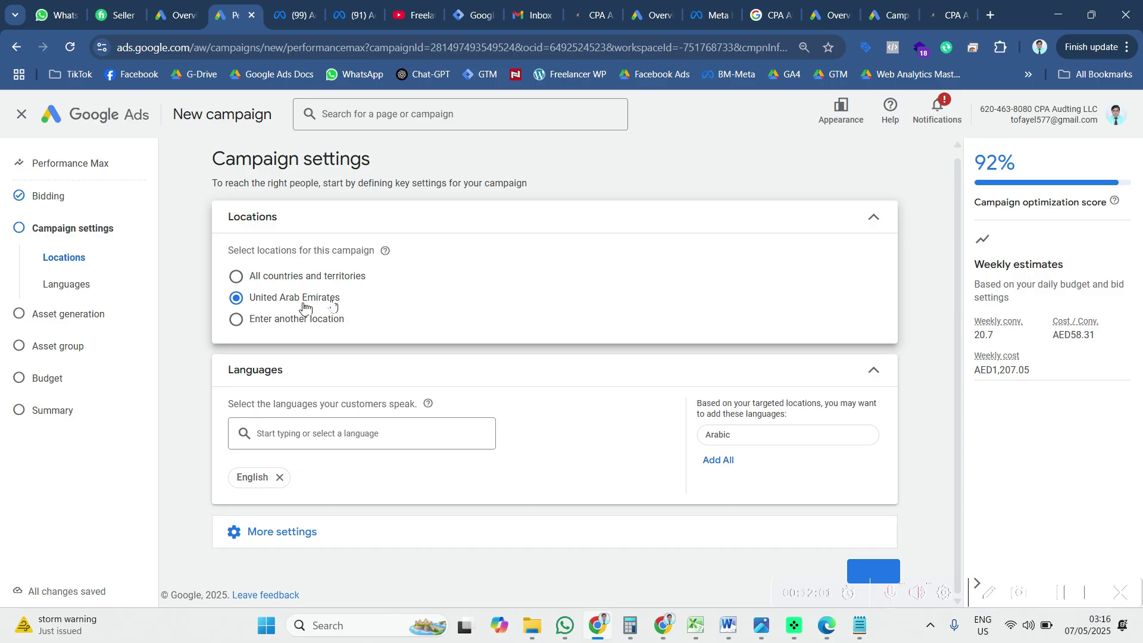
pyautogui.click(233, 326)
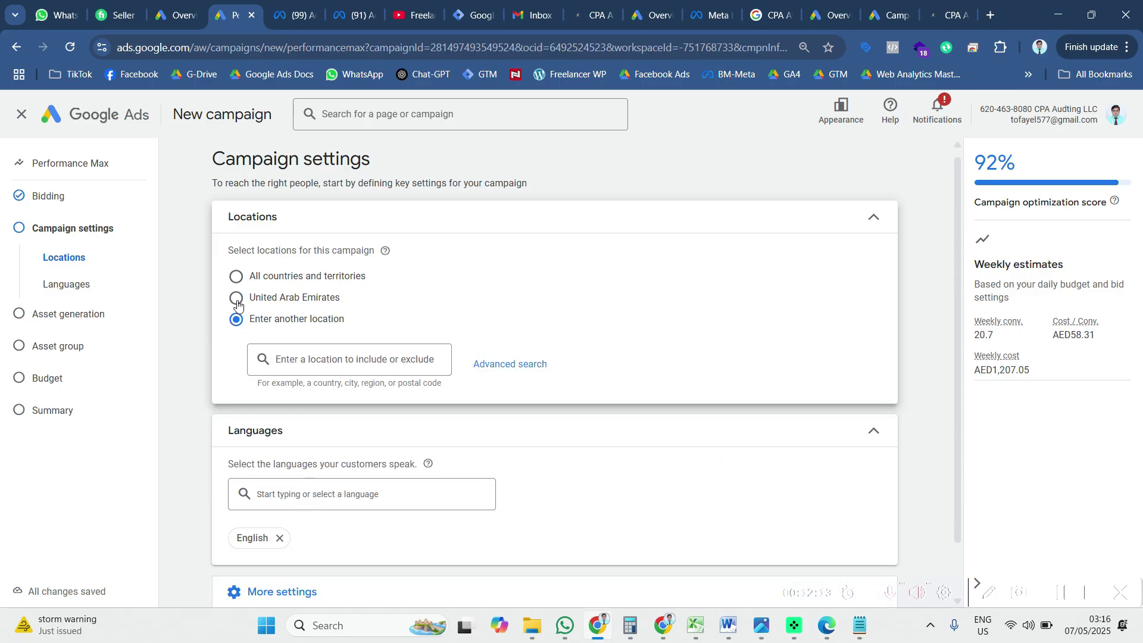
pyautogui.click(304, 359)
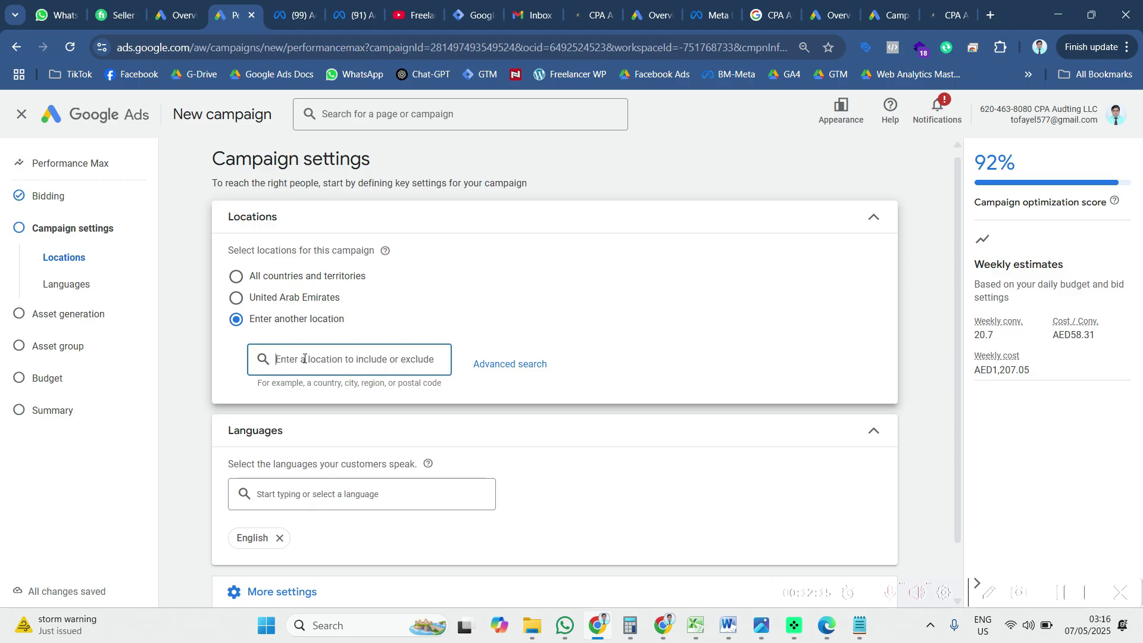
pyautogui.write('dubai')
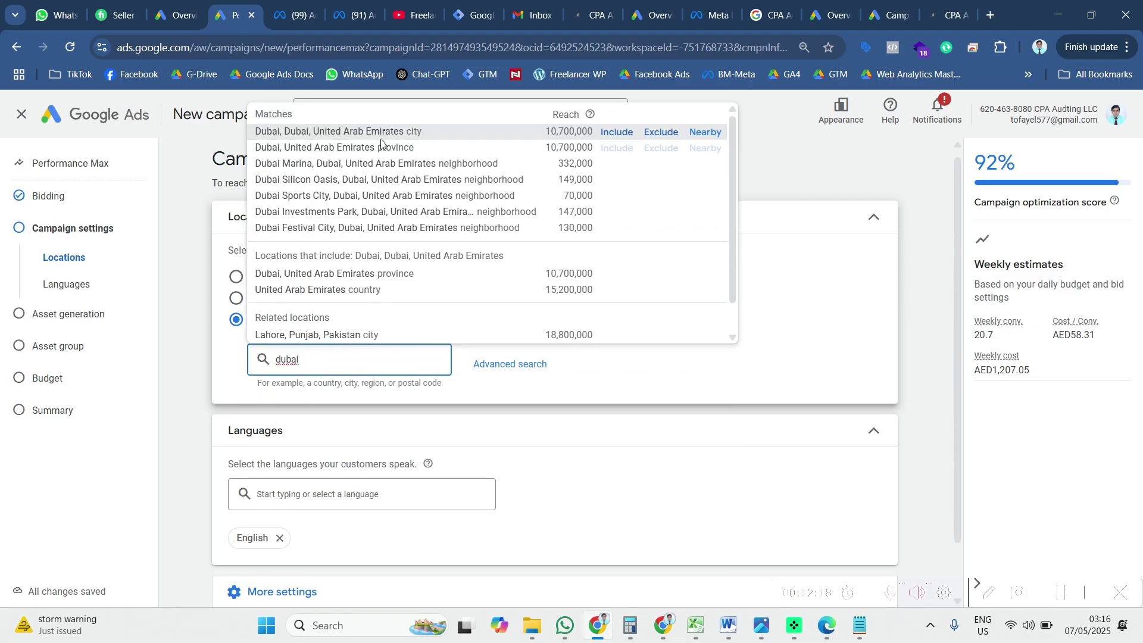
pyautogui.click(617, 132)
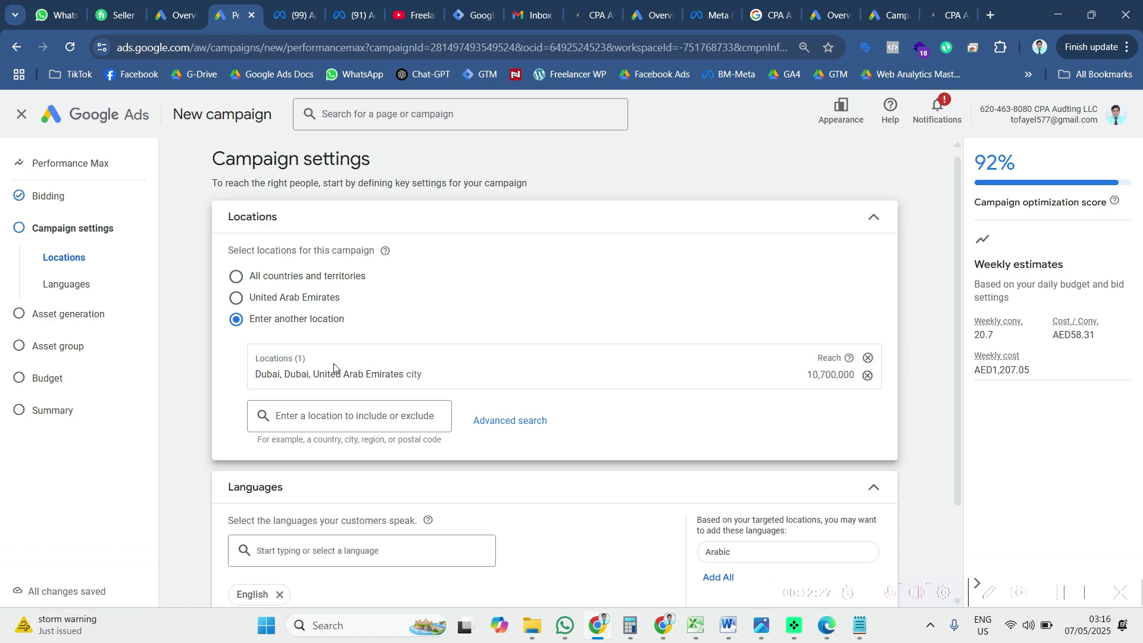
pyautogui.scroll(-2, 331, 372)
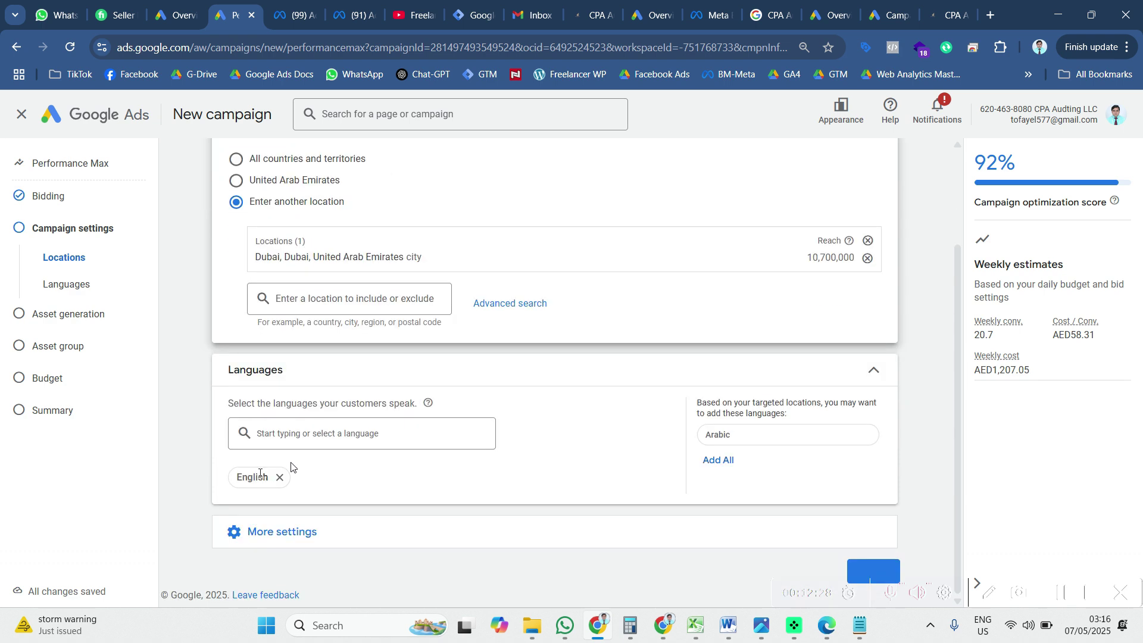
pyautogui.click(885, 573)
# Step: Skip the automatic asset generation and proceed to the asset group setup
pyautogui.scroll(-1, 394, 408)
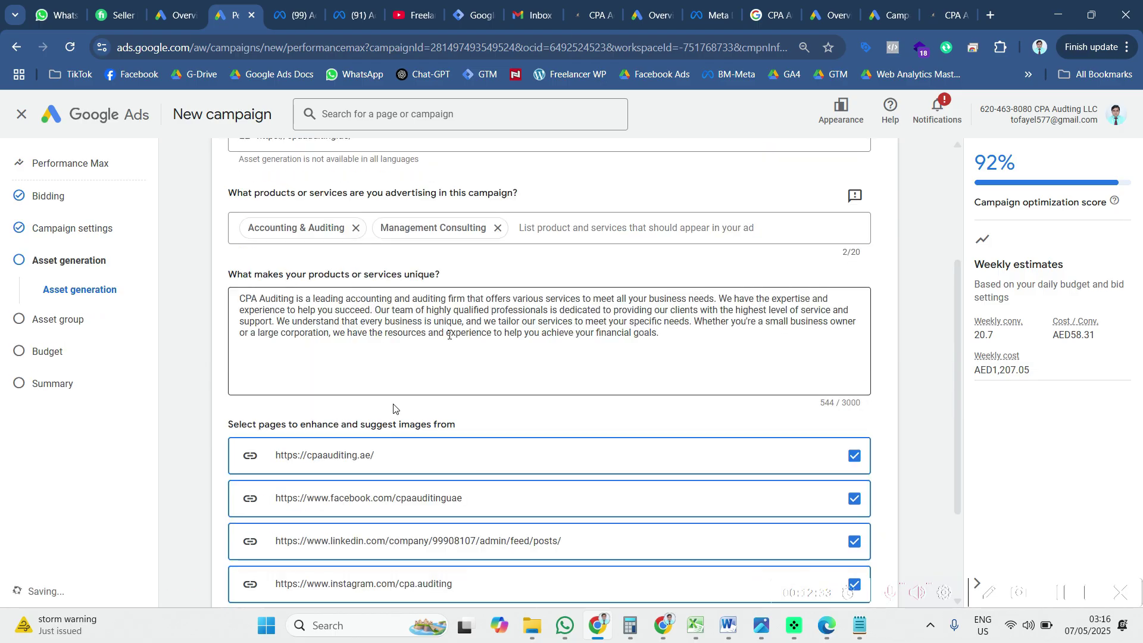
pyautogui.scroll(-2, 394, 409)
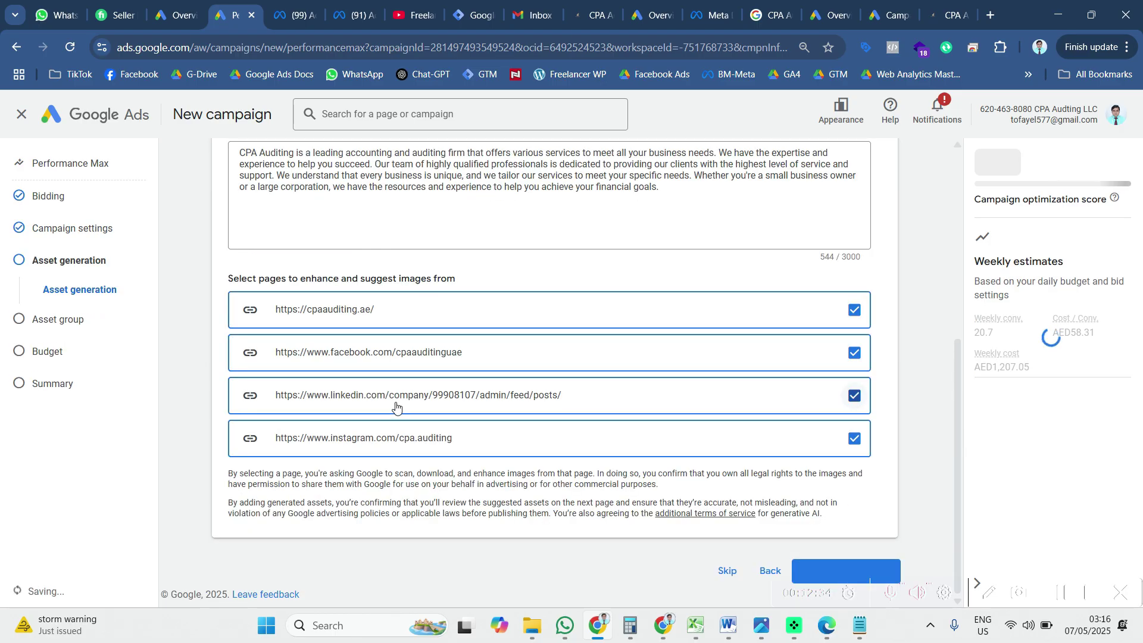
pyautogui.click(725, 570)
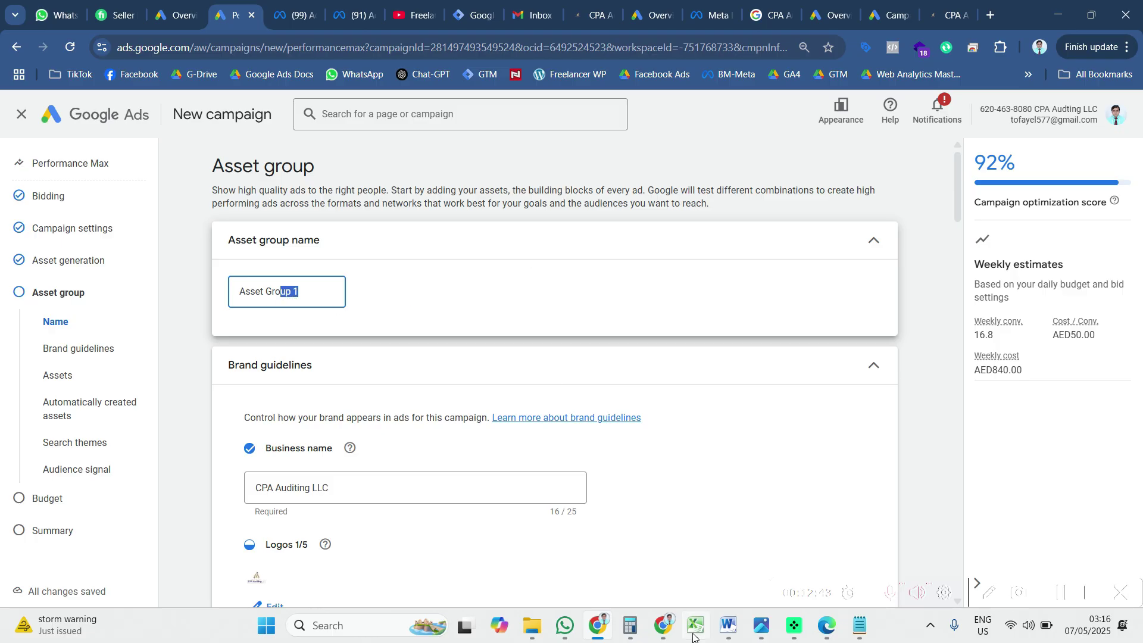
pyautogui.moveTo(693, 637)
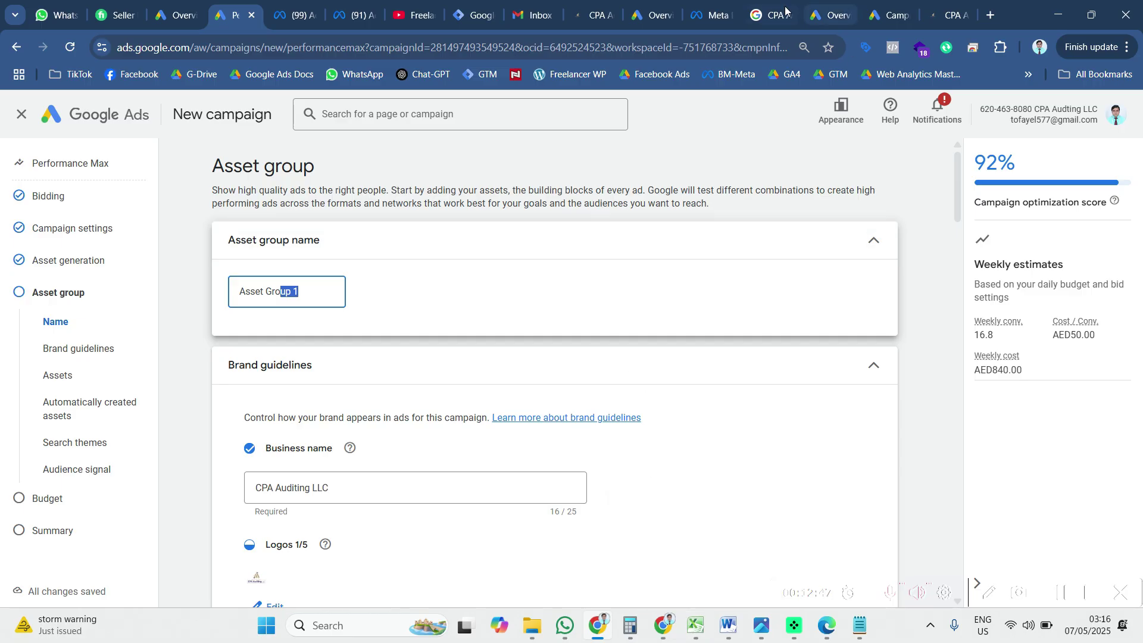
# Step: Review the services offered on the CPA Auditing website and the Accounting, VAT and Auditing Services sheets in the Excel keyword workbook
pyautogui.click(935, 13)
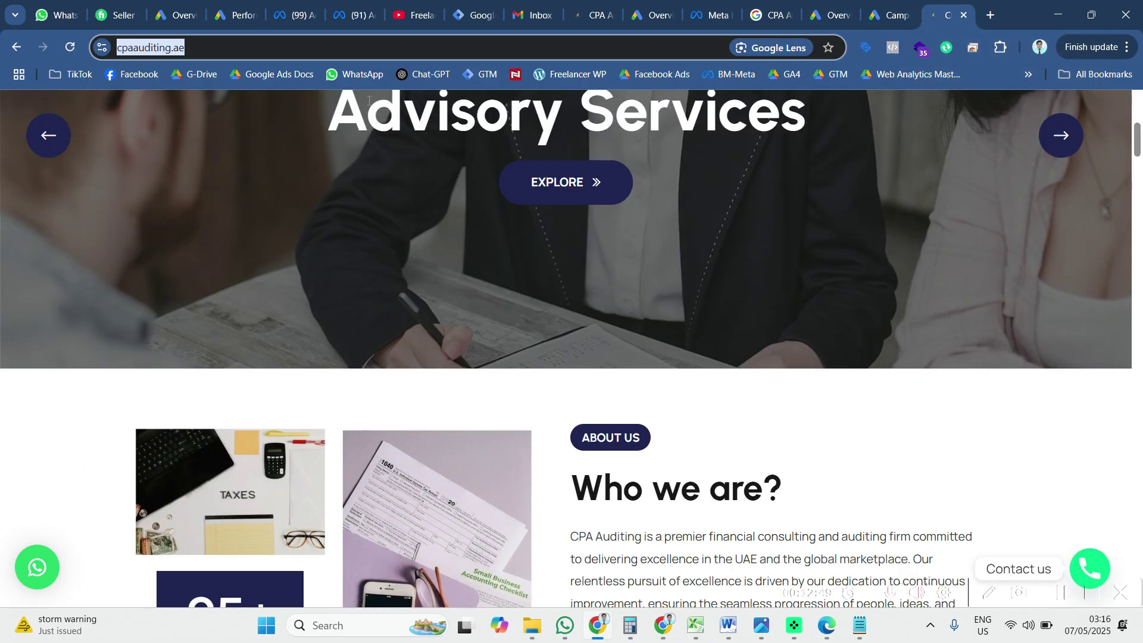
pyautogui.scroll(5, 470, 356)
pyautogui.moveTo(349, 159)
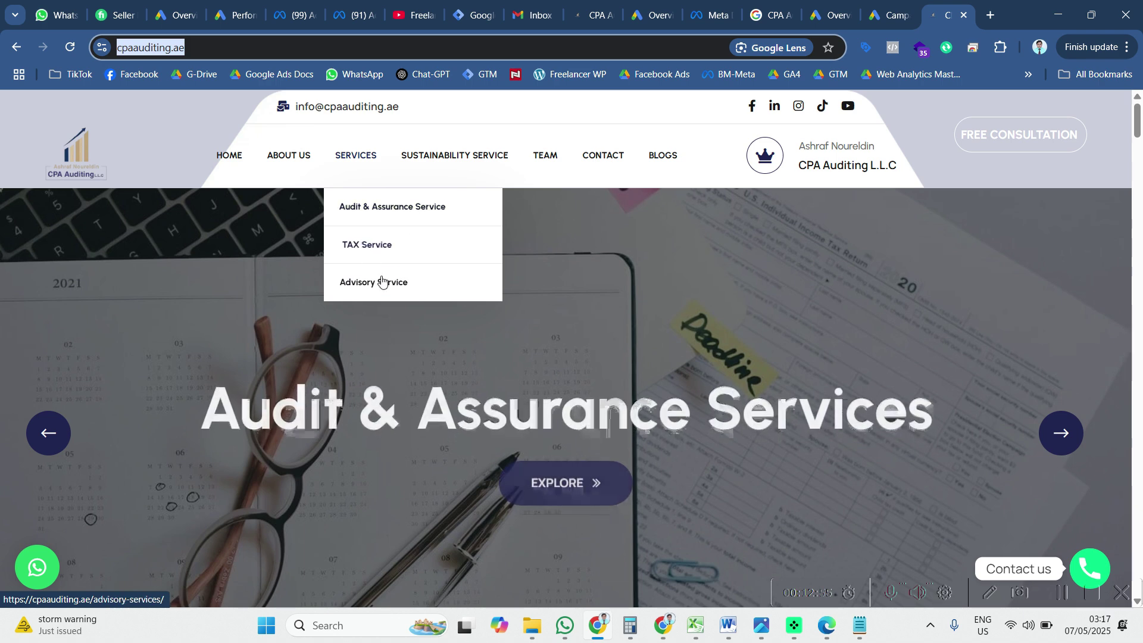
pyautogui.click(689, 637)
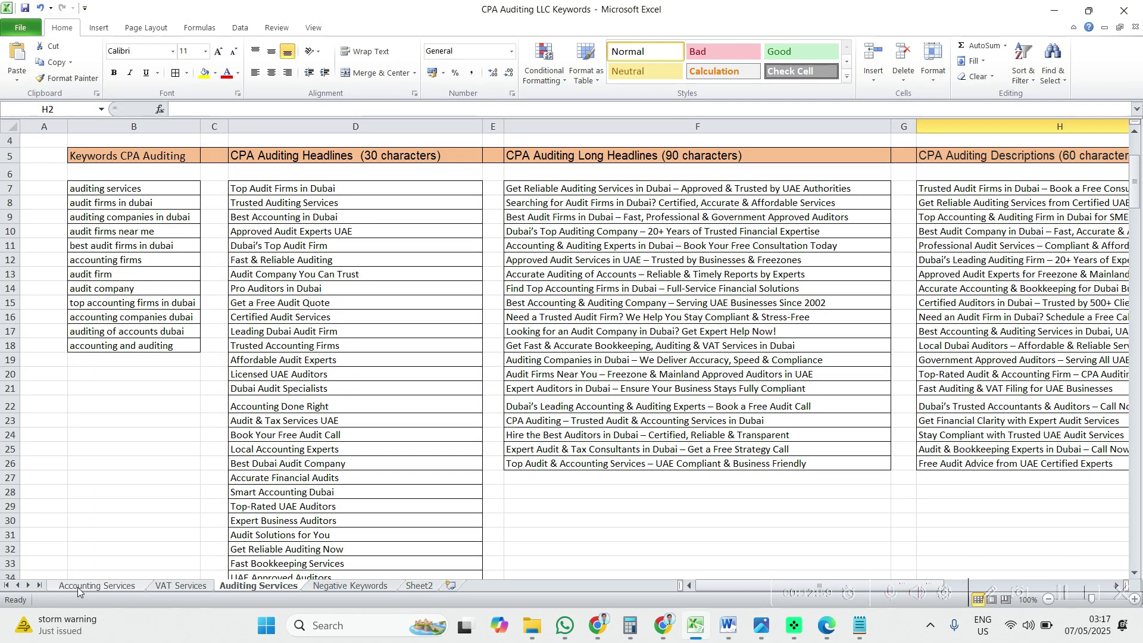
pyautogui.click(77, 588)
pyautogui.click(179, 587)
pyautogui.click(249, 588)
pyautogui.click(1051, 8)
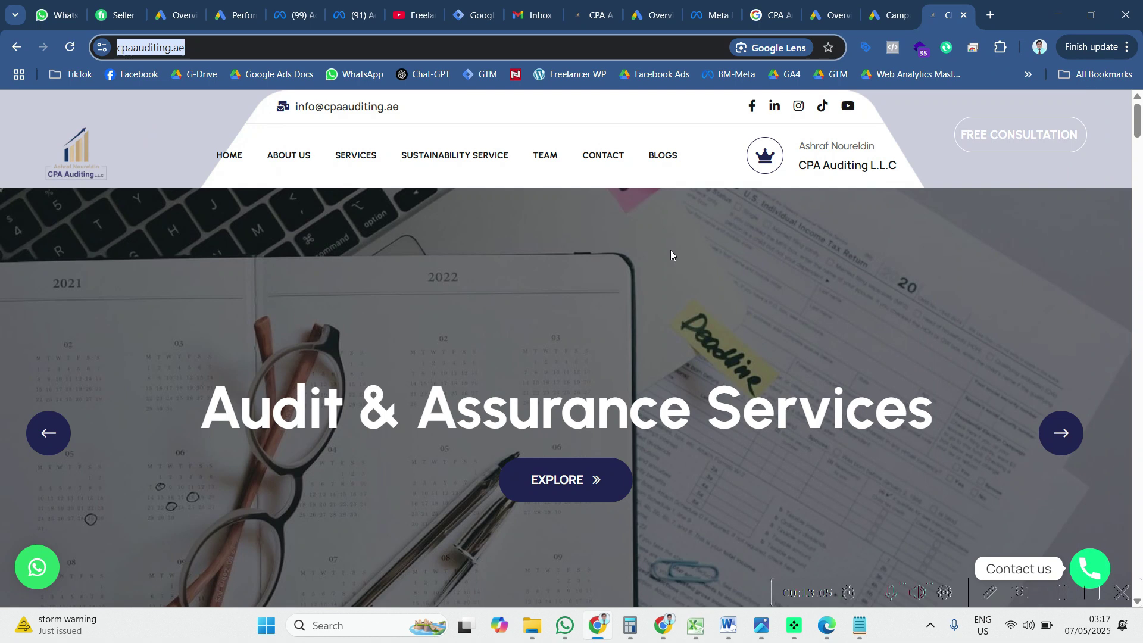
pyautogui.click(232, 15)
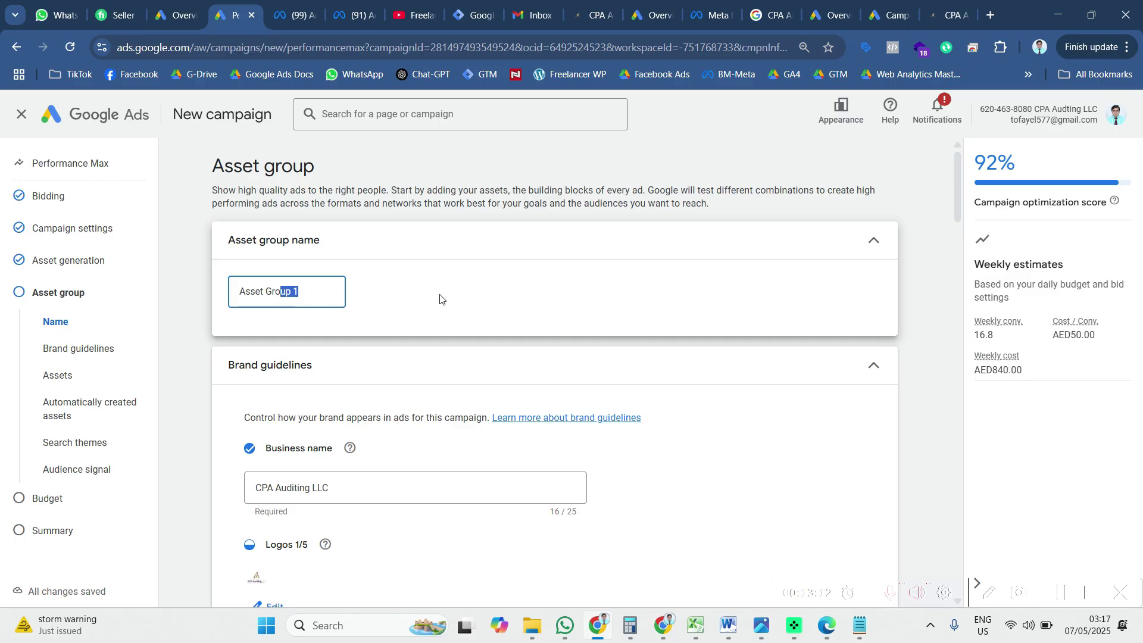
# Step: Name the asset group "Auditing Services", using the first keyword copied from the Auditing Services sheet in Excel and capitalising both words
pyautogui.click(306, 291)
pyautogui.click(695, 626)
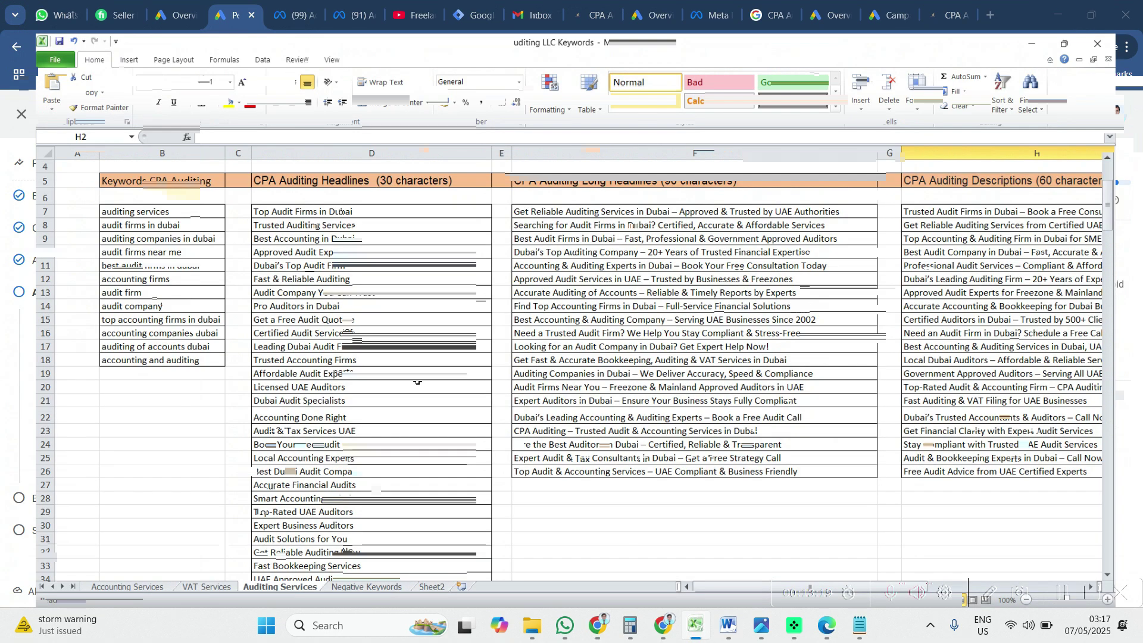
pyautogui.click(146, 192)
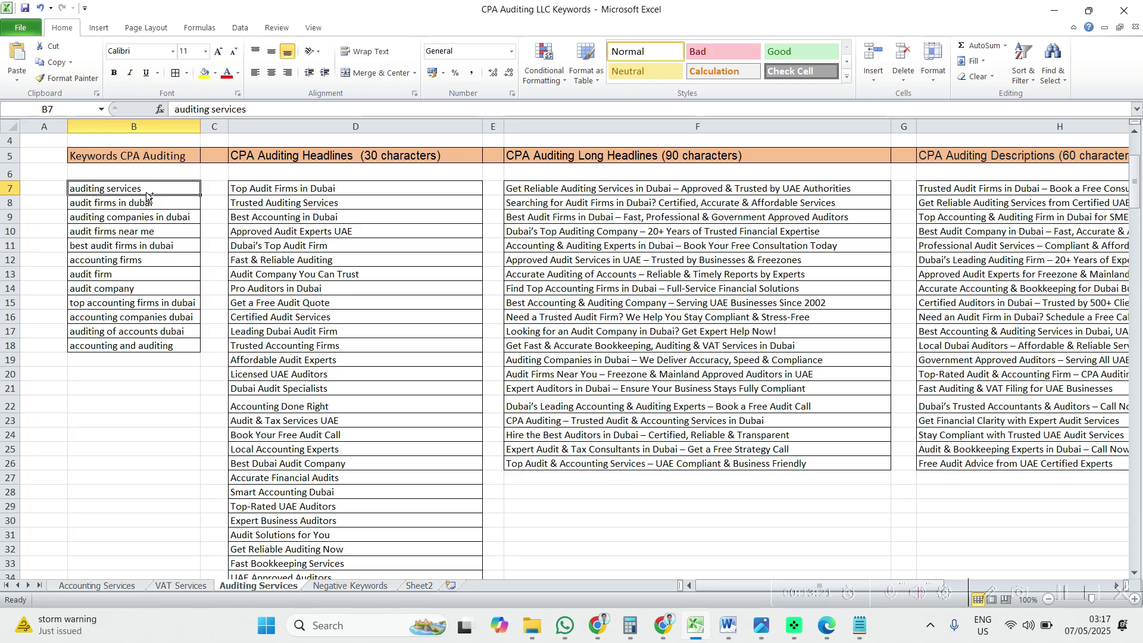
pyautogui.hotkey('ctrl', 'c')
pyautogui.hotkey('alt', 'Tab')
pyautogui.moveTo(336, 292); pyautogui.dragTo(230, 297)
pyautogui.hotkey('ctrl', 'v')
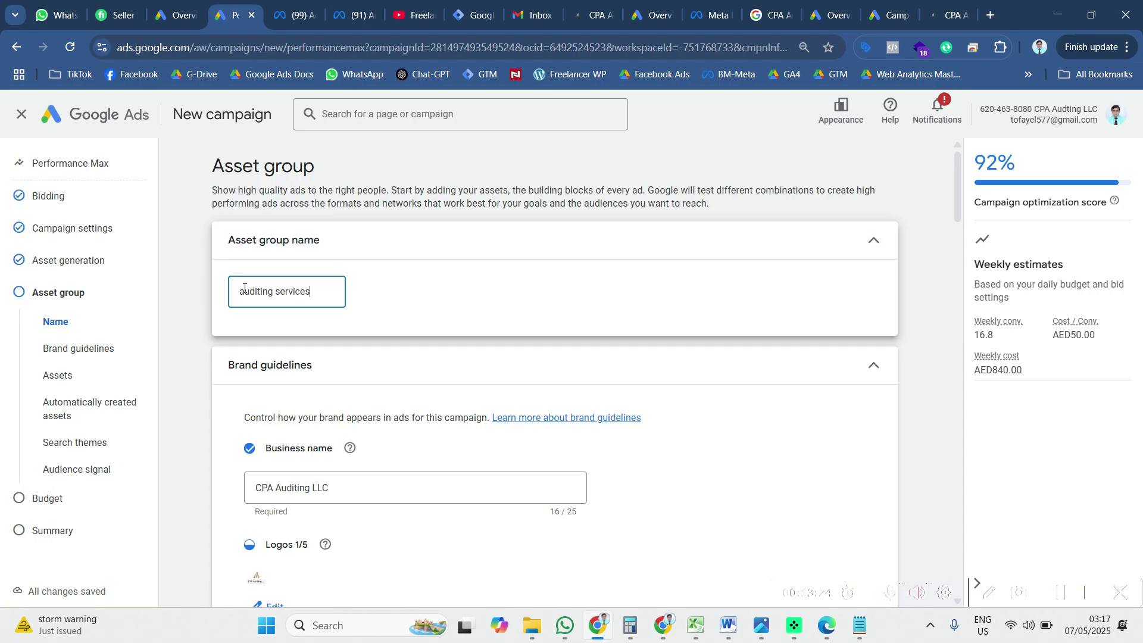
pyautogui.click(247, 288)
pyautogui.press('BackSpace')
pyautogui.write('A')
pyautogui.click(283, 291)
pyautogui.press('BackSpace')
pyautogui.write('S')
# Step: Fill in the suggested headlines "Rakez Accounting" and "Accounting and Auditing Firm" and add three extra headline fields
pyautogui.scroll(-2, 397, 348)
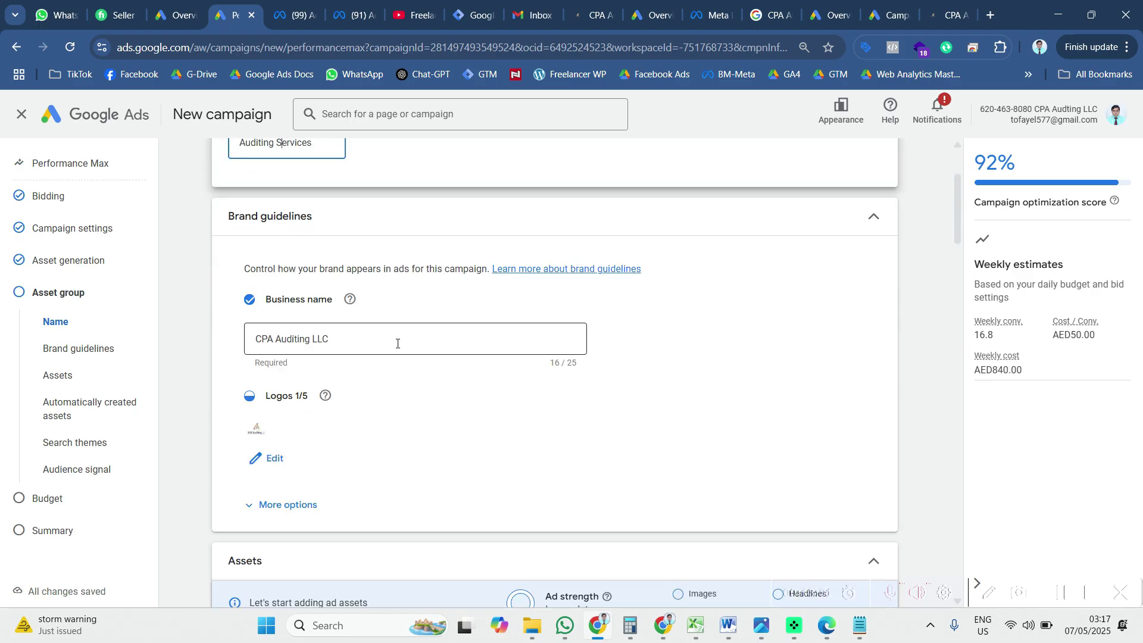
pyautogui.scroll(-3, 369, 352)
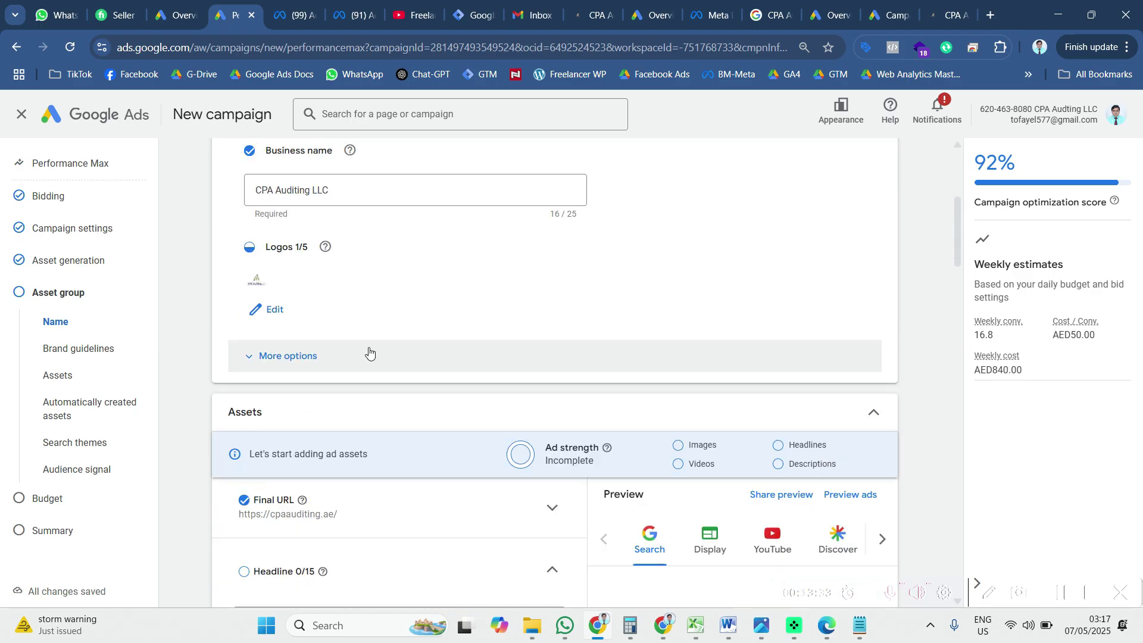
pyautogui.scroll(4, 369, 349)
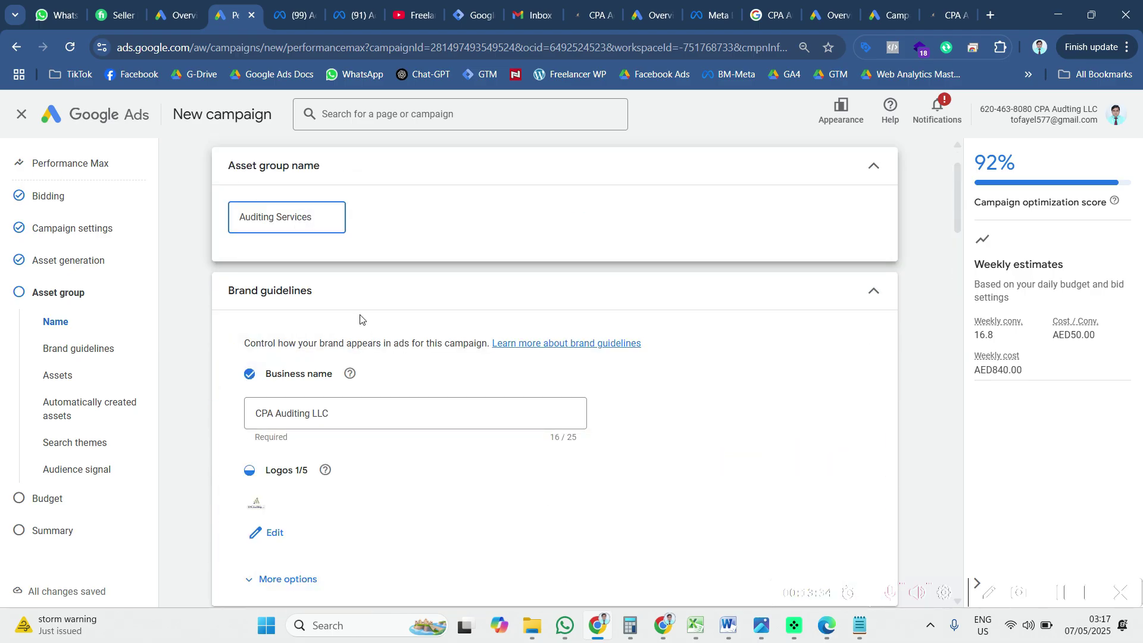
pyautogui.scroll(1, 331, 289)
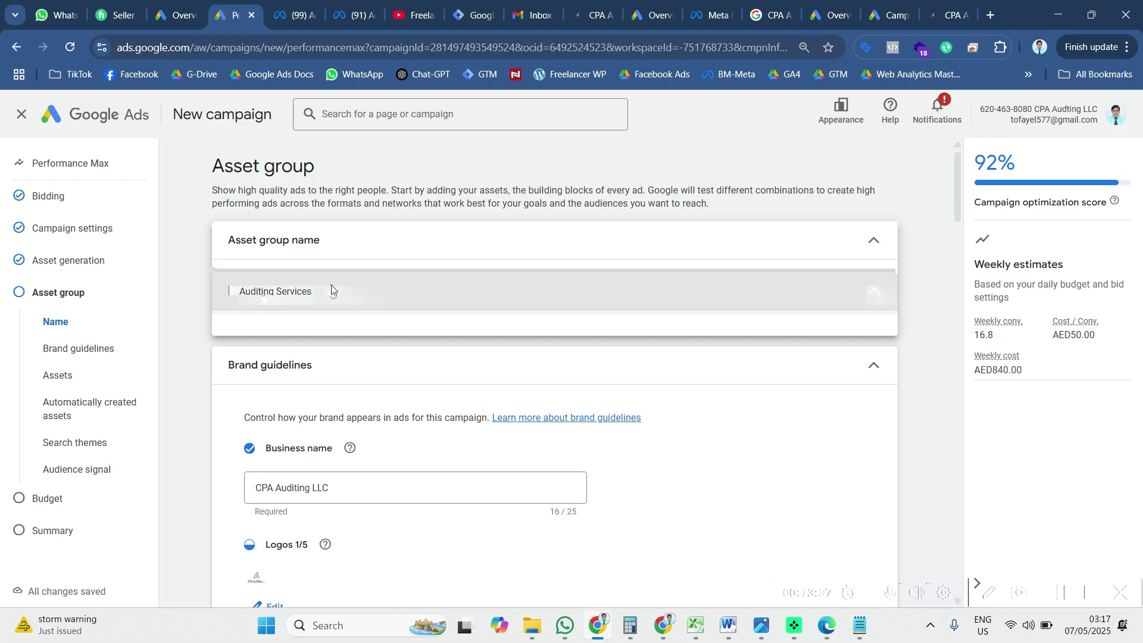
pyautogui.scroll(-4, 331, 290)
pyautogui.scroll(-5, 360, 343)
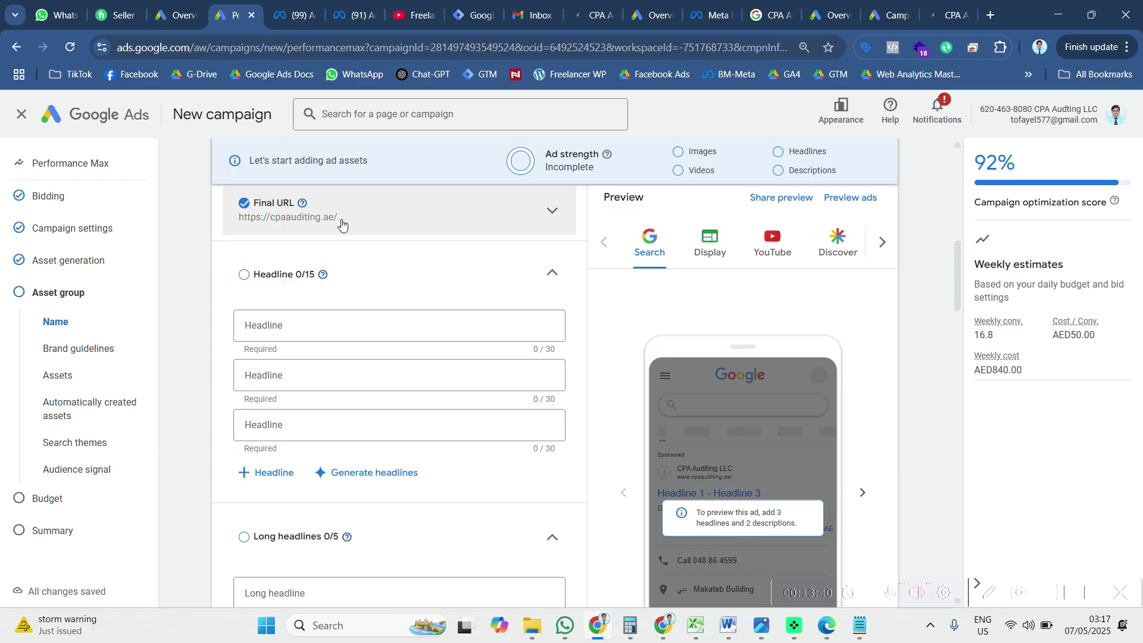
pyautogui.click(303, 326)
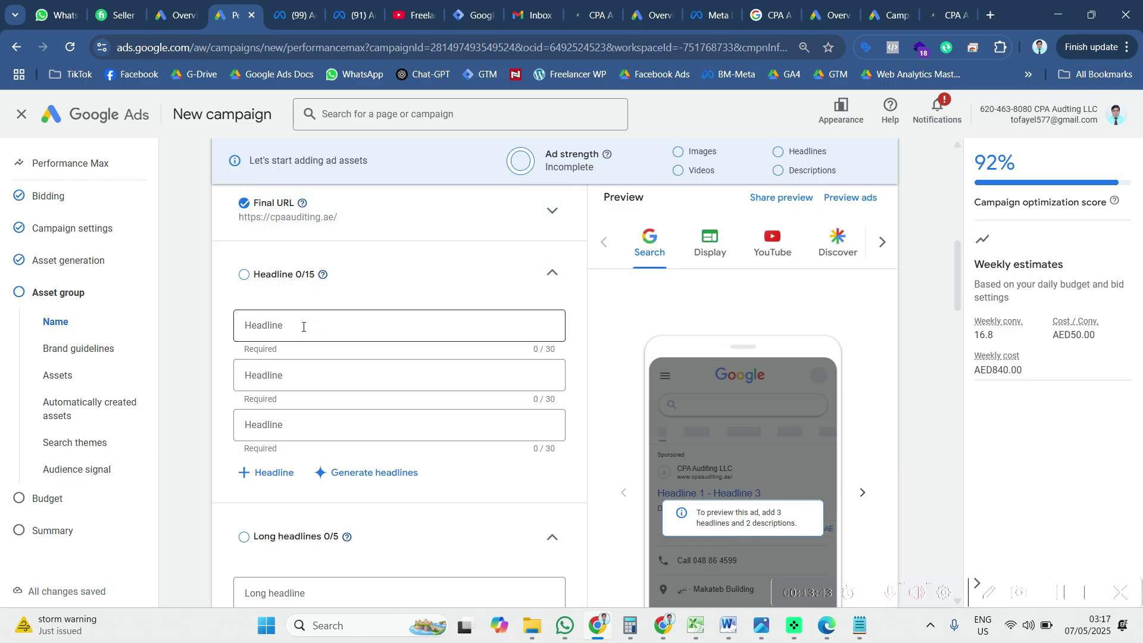
pyautogui.scroll(-1, 303, 325)
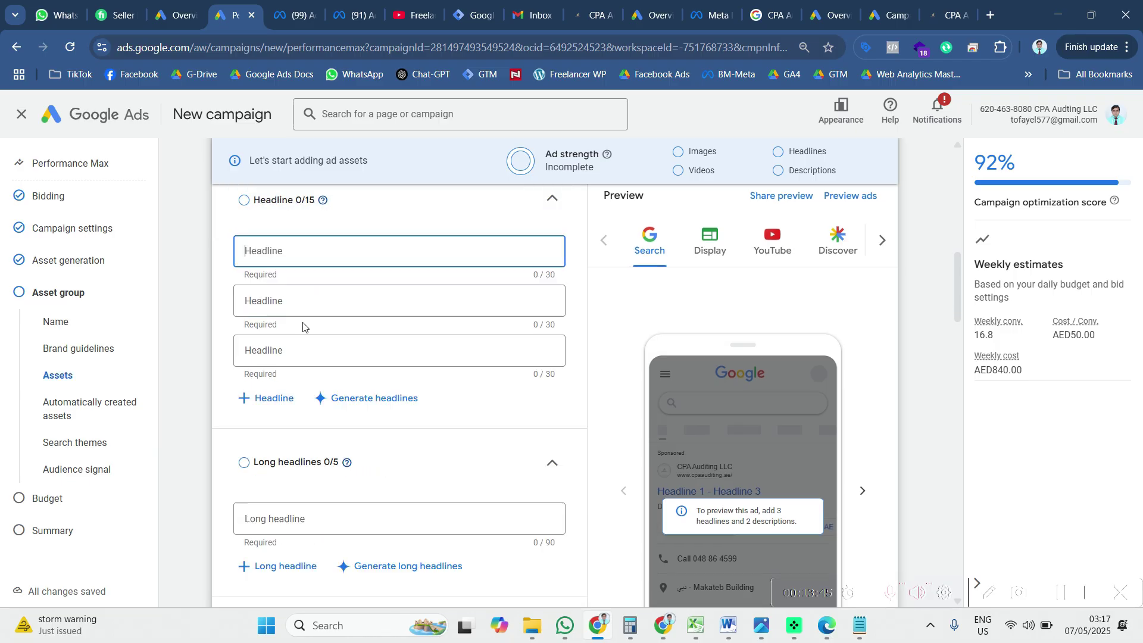
pyautogui.hotkey('ctrl', 'v')
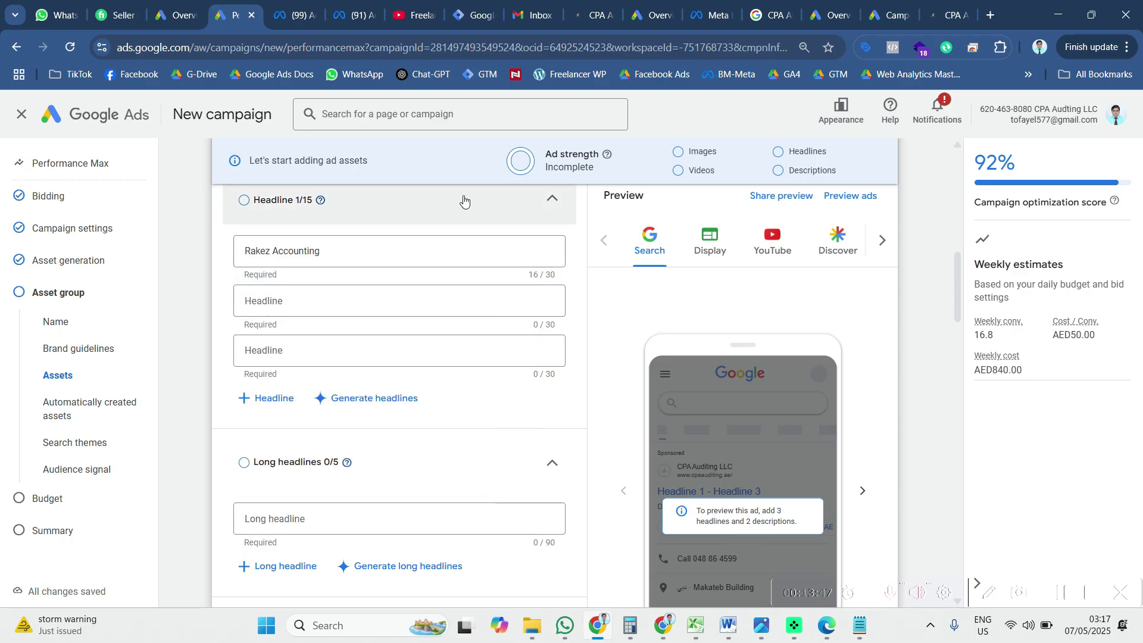
pyautogui.click(269, 398)
pyautogui.click(271, 441)
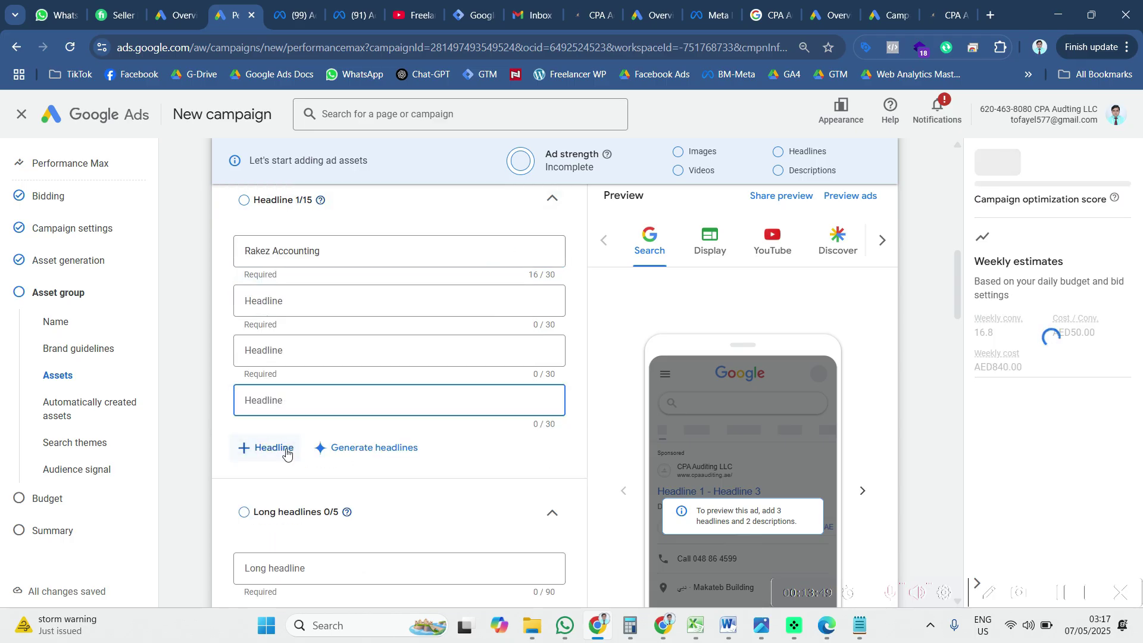
pyautogui.click(277, 507)
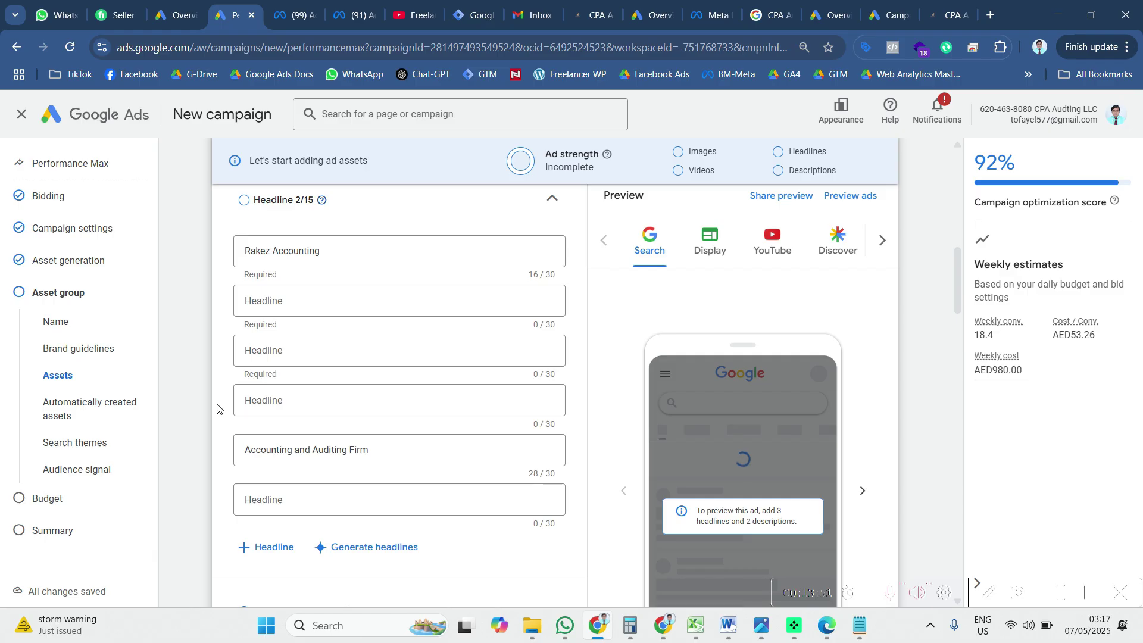
# Step: Replace the first headline with "Top Audit Firms in Dubai", copied from the headlines column of the Excel sheet
pyautogui.scroll(6, 307, 395)
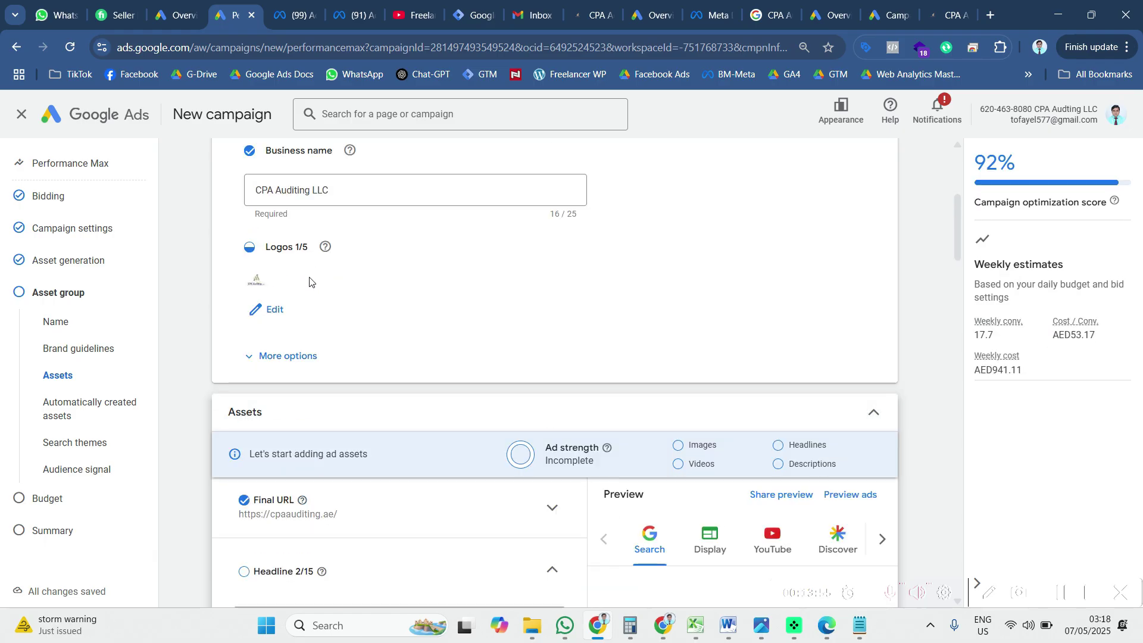
pyautogui.scroll(3, 314, 286)
pyautogui.scroll(-1, 350, 381)
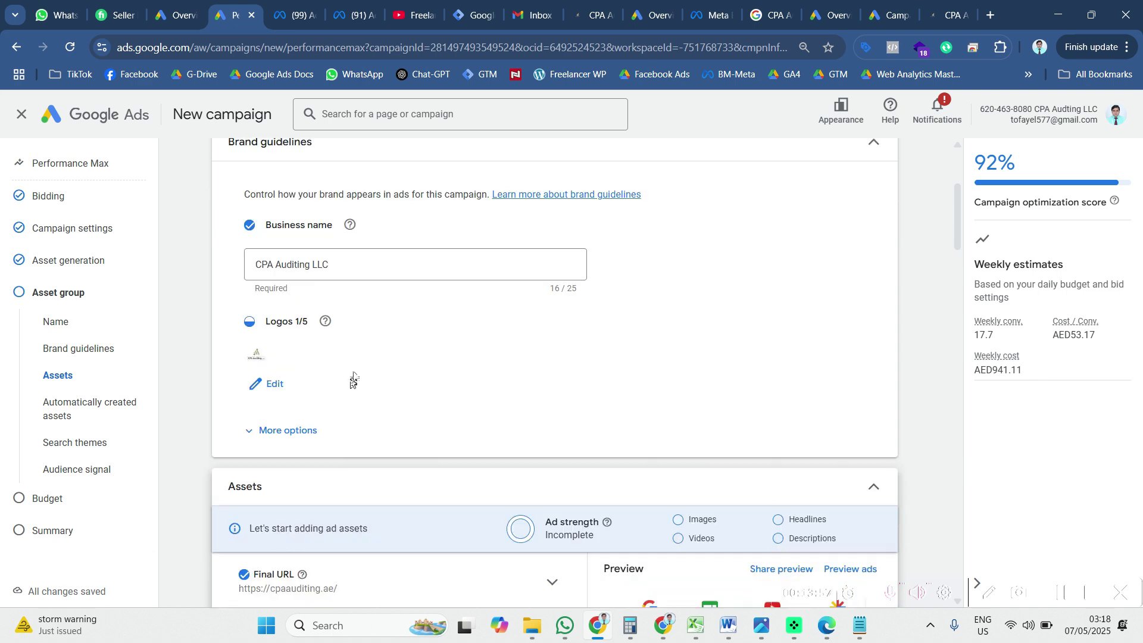
pyautogui.scroll(-8, 353, 380)
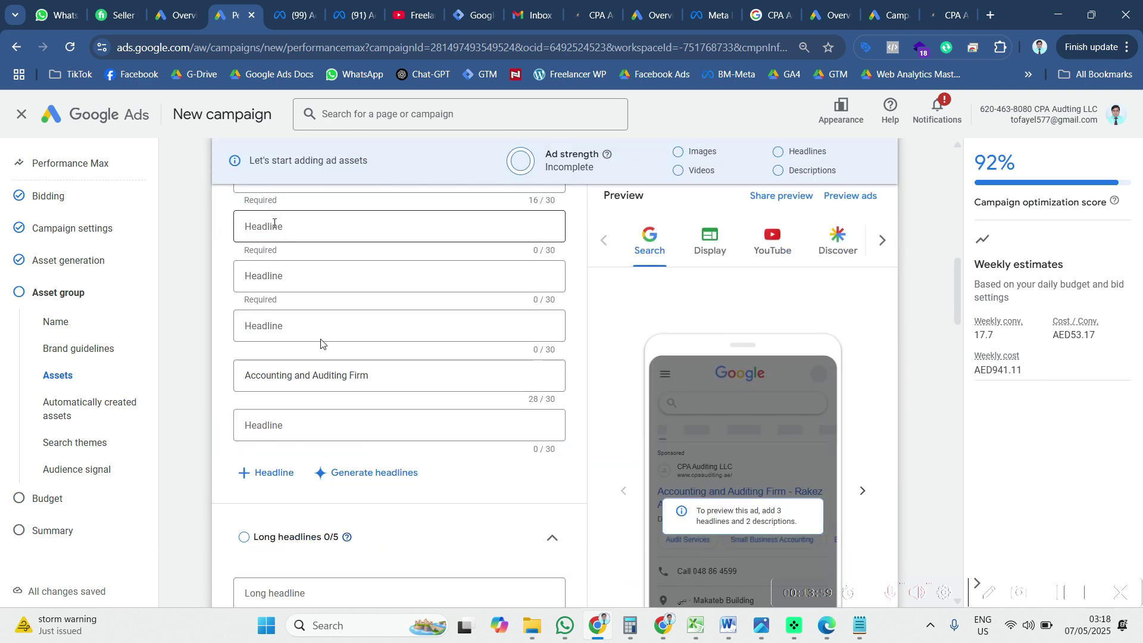
pyautogui.scroll(1, 321, 344)
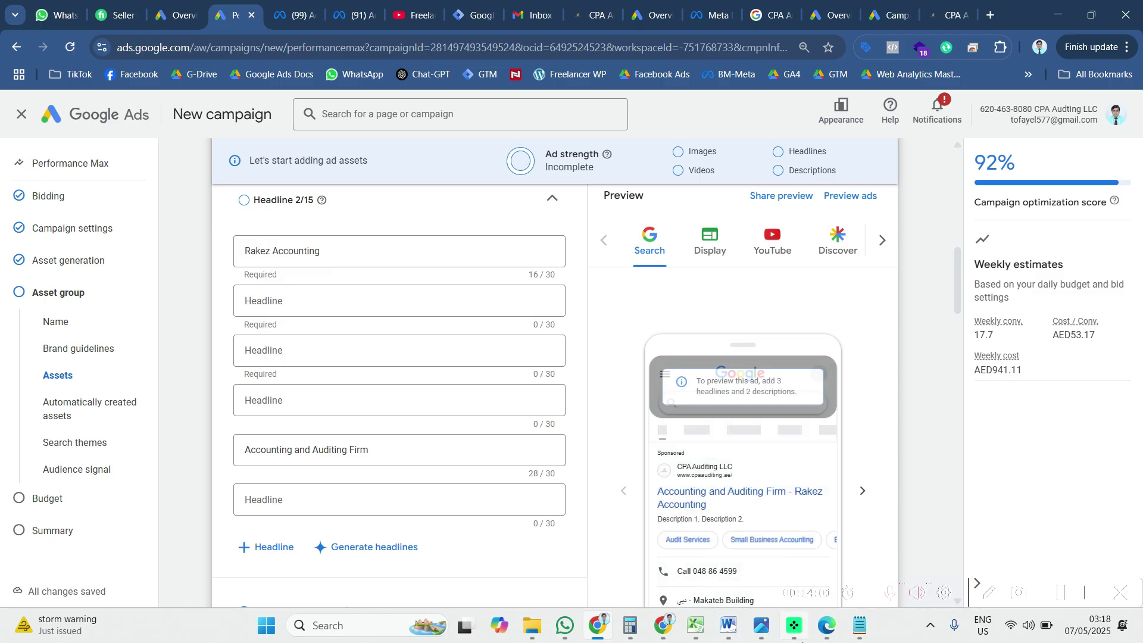
pyautogui.click(695, 625)
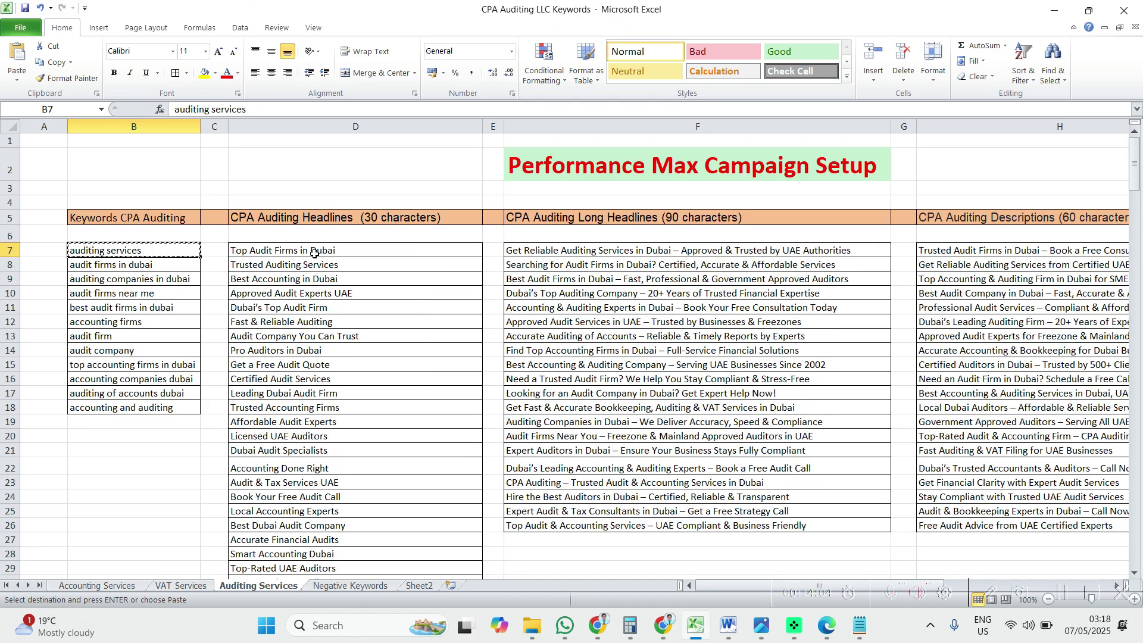
pyautogui.click(314, 253)
pyautogui.hotkey('ctrl', 'c')
pyautogui.hotkey('alt', 'Tab')
pyautogui.click(340, 257)
pyautogui.hotkey('ctrl', 'a')
pyautogui.hotkey('ctrl', 'v')
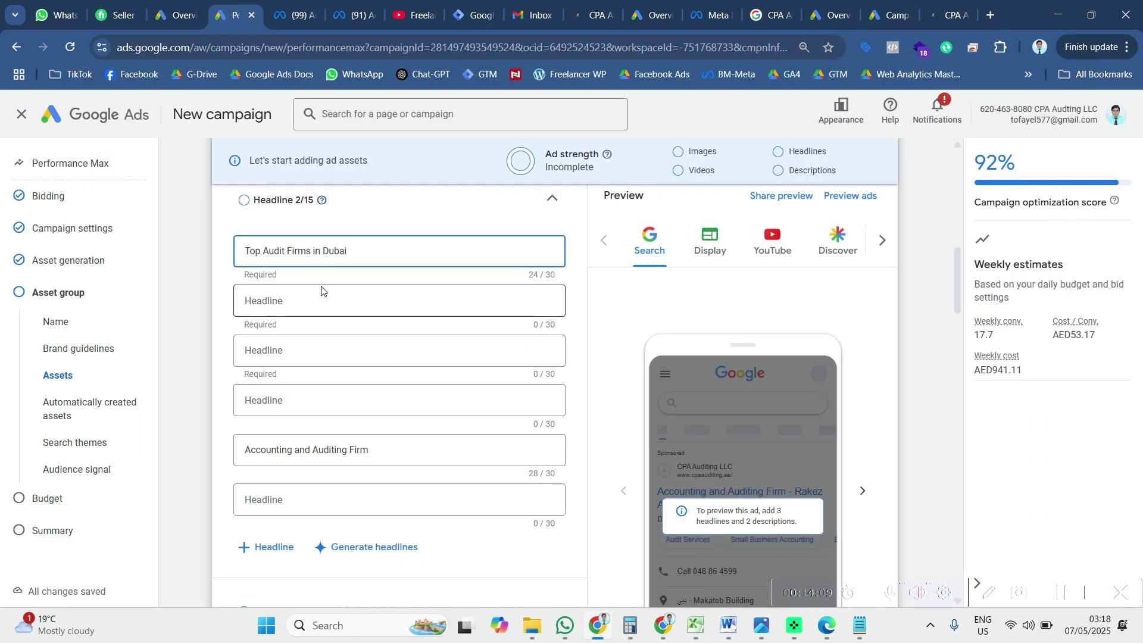
# Step: Fill the second headline with "Trusted Auditing Services", copied from the Excel headlines column
pyautogui.click(318, 312)
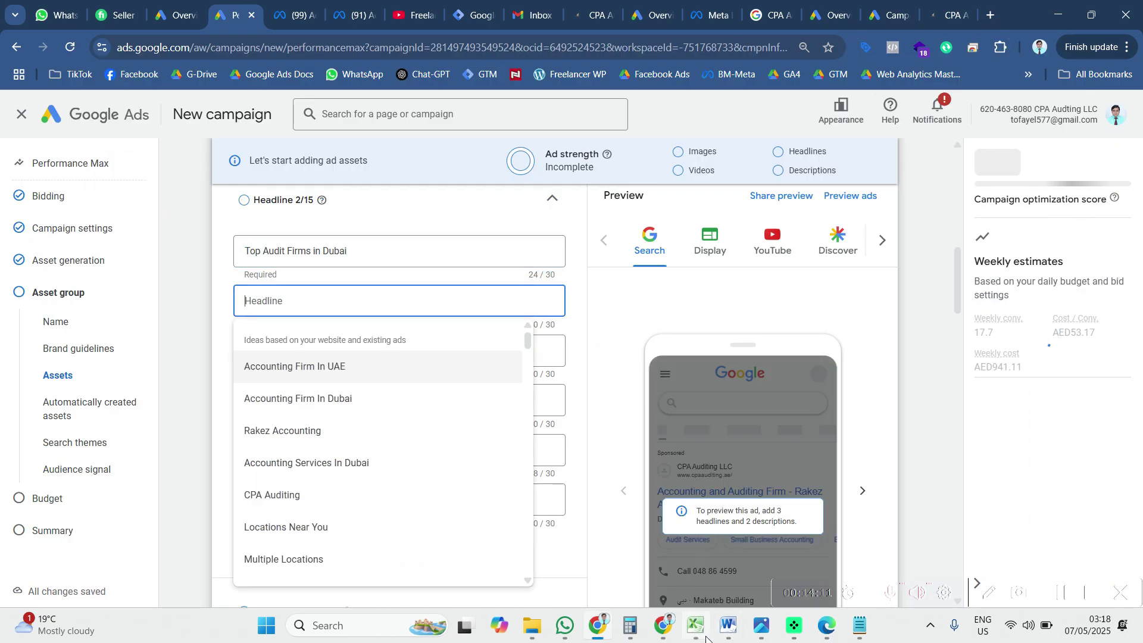
pyautogui.hotkey('alt', 'Tab')
pyautogui.click(302, 263)
pyautogui.hotkey('ctrl', 'c')
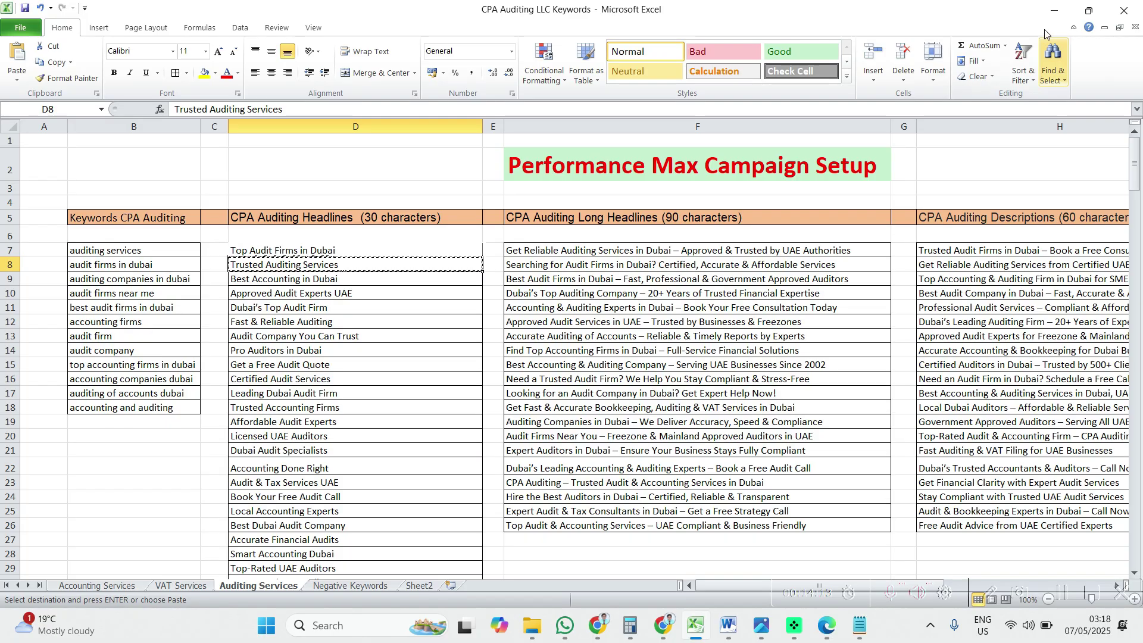
pyautogui.click(1052, 12)
pyautogui.hotkey('ctrl', 'v')
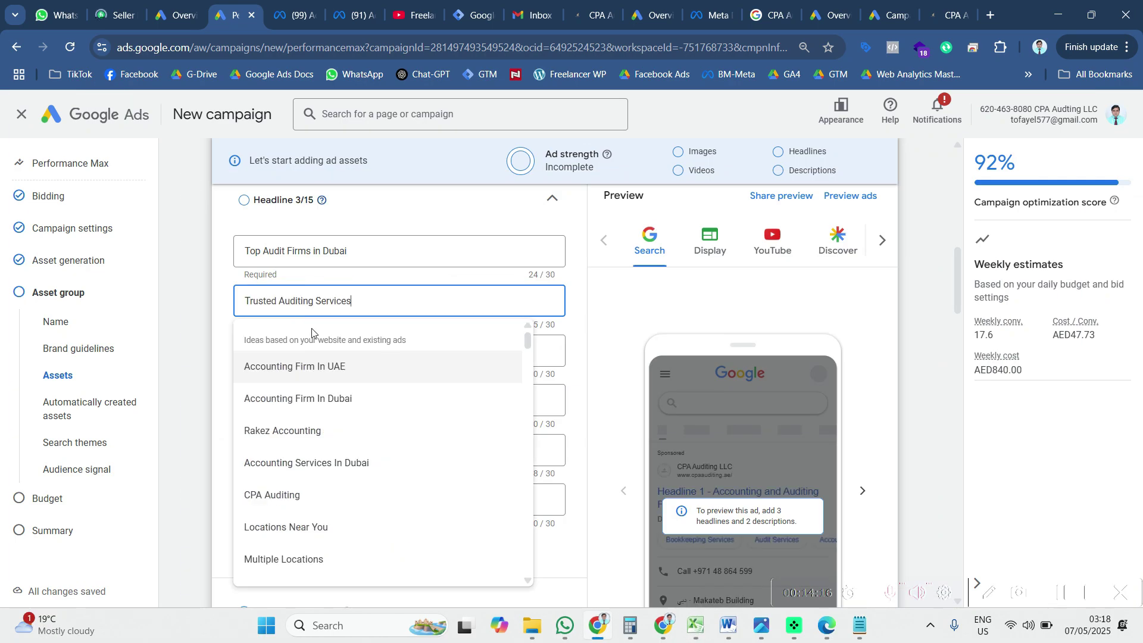
pyautogui.click(585, 338)
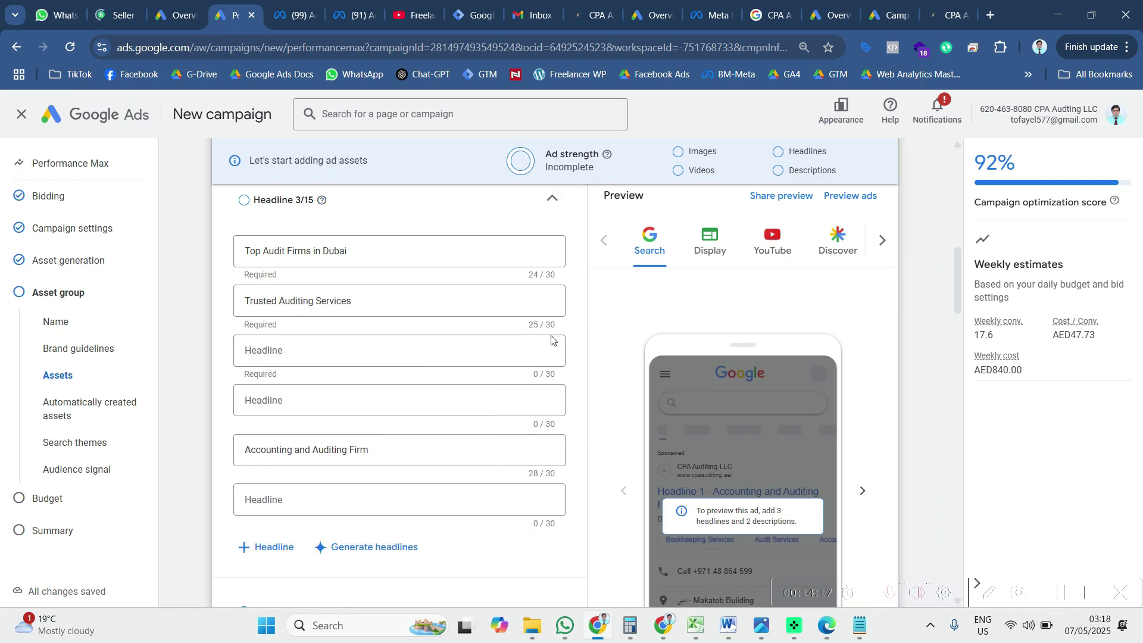
# Step: Fill the third headline with "Approved Audit Experts UAE", copied from the Excel headlines column
pyautogui.click(357, 351)
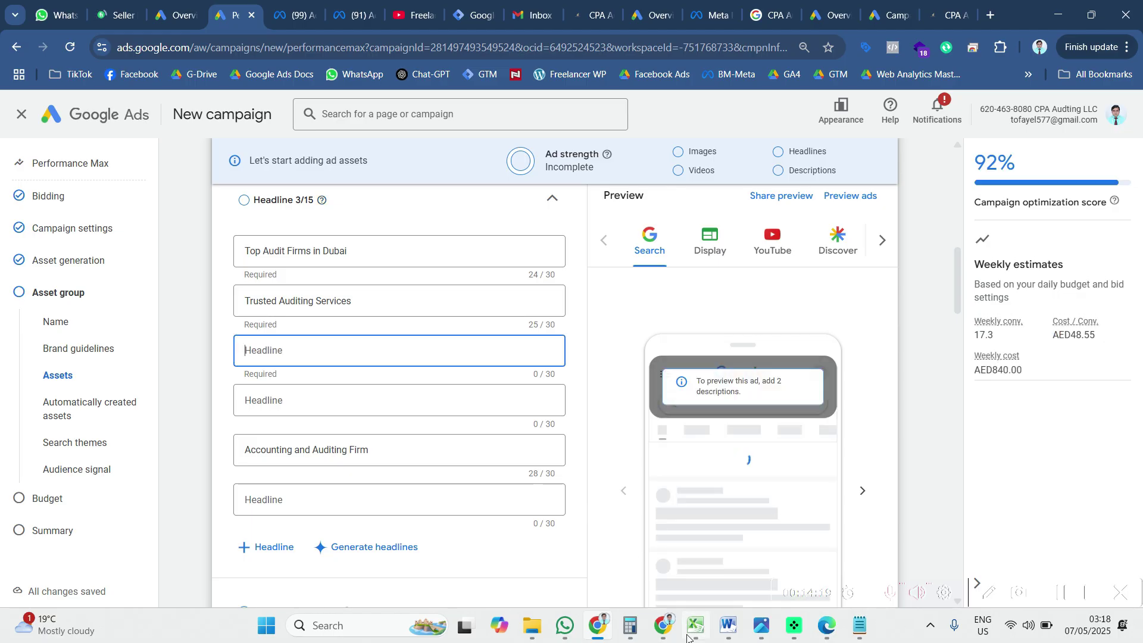
pyautogui.hotkey('alt', 'Tab')
pyautogui.click(318, 290)
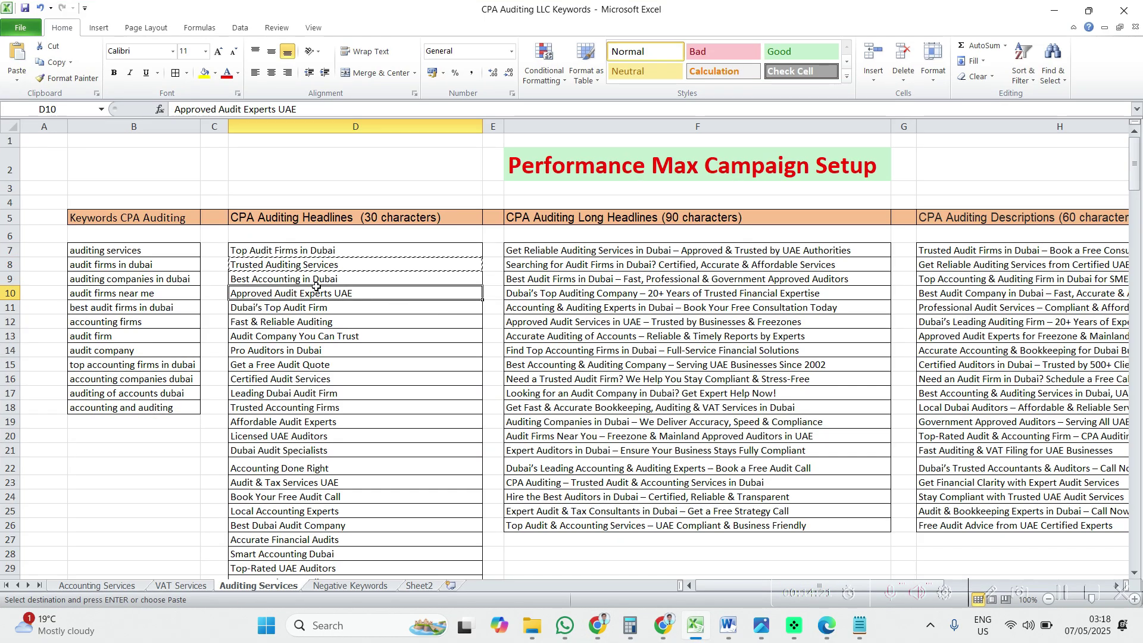
pyautogui.hotkey('ctrl', 'c')
pyautogui.click(1063, 14)
pyautogui.click(290, 347)
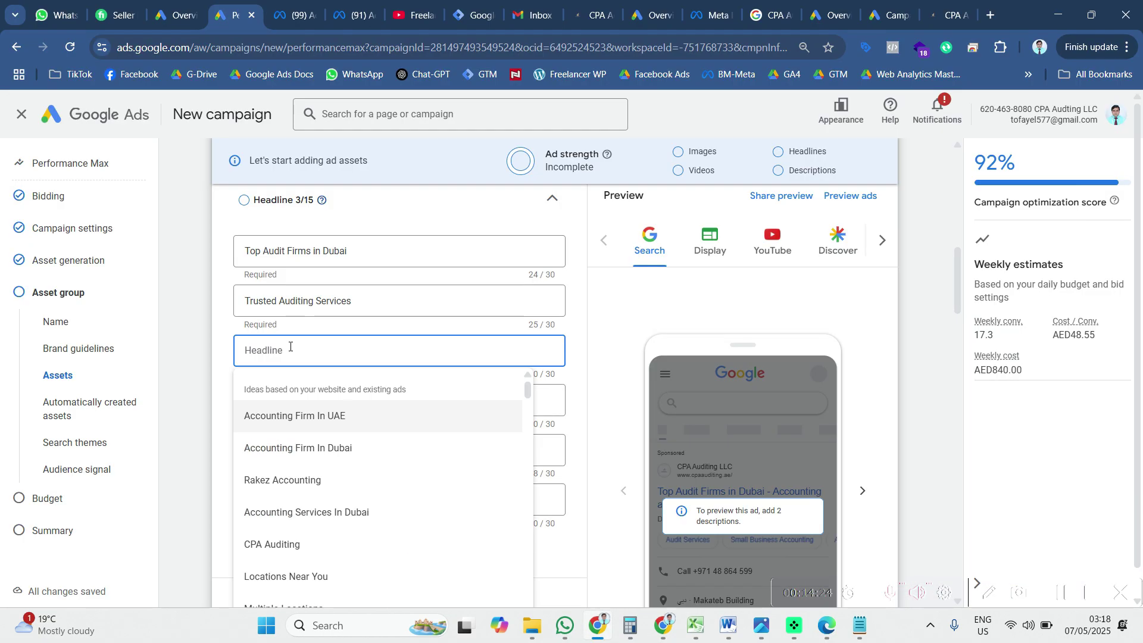
pyautogui.hotkey('ctrl', 'v')
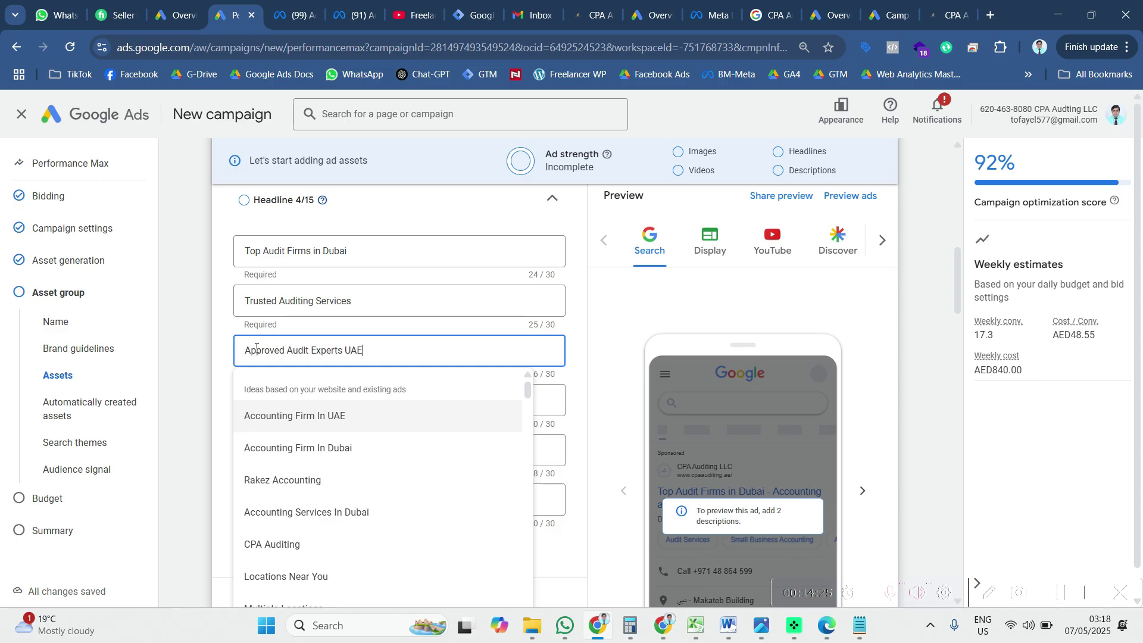
pyautogui.click(186, 338)
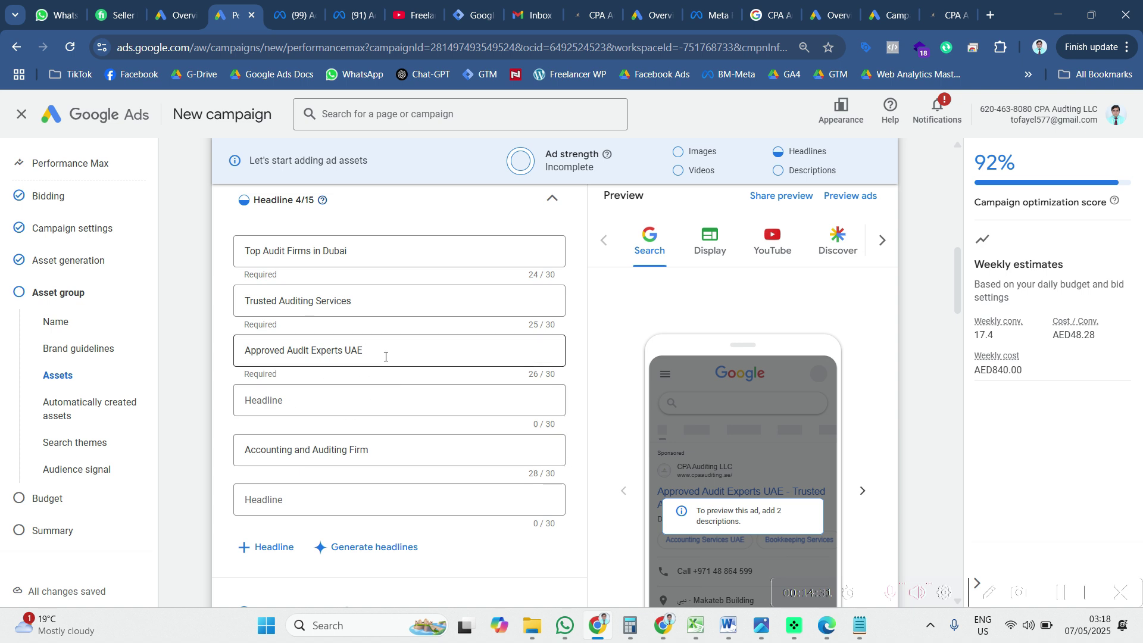
# Step: Fill the first long headline with "Get Reliable Auditing Services in Dubai – Approved & Trusted by UAE Authorities", copied from Excel's long headlines column
pyautogui.scroll(-3, 385, 355)
pyautogui.scroll(-3, 386, 357)
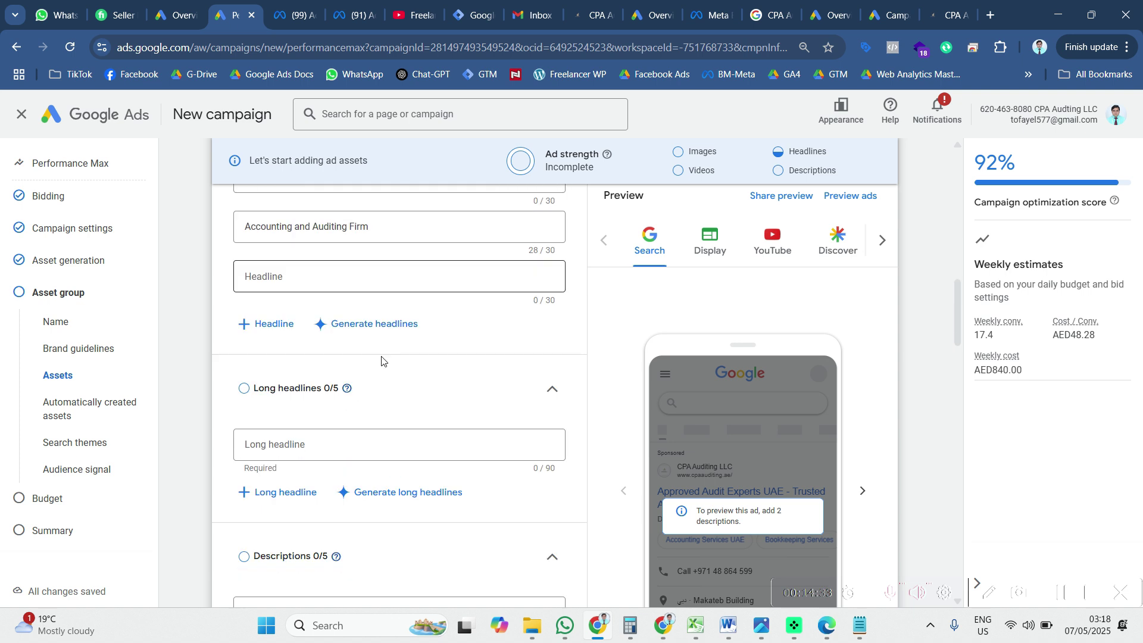
pyautogui.click(291, 373)
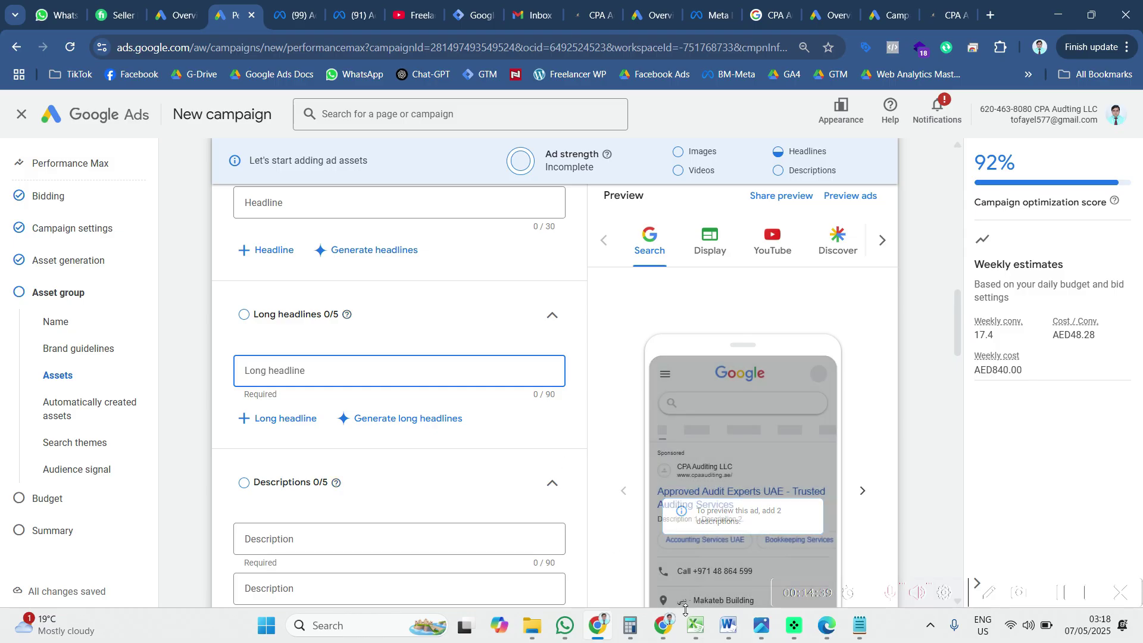
pyautogui.hotkey('alt', 'Tab')
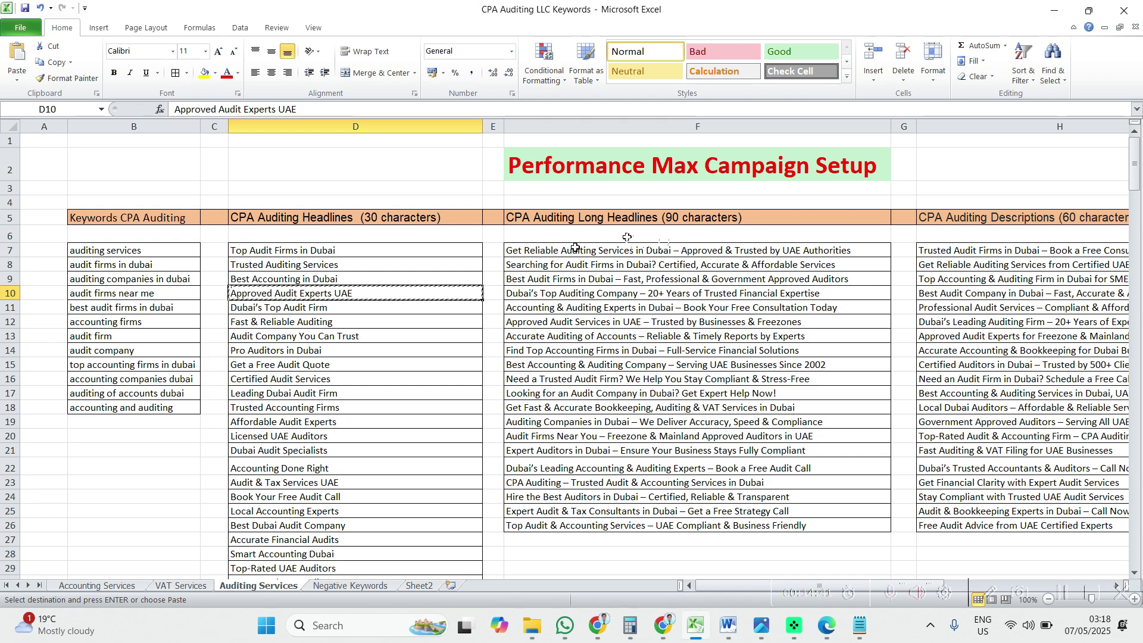
pyautogui.click(680, 252)
pyautogui.hotkey('ctrl', 'c')
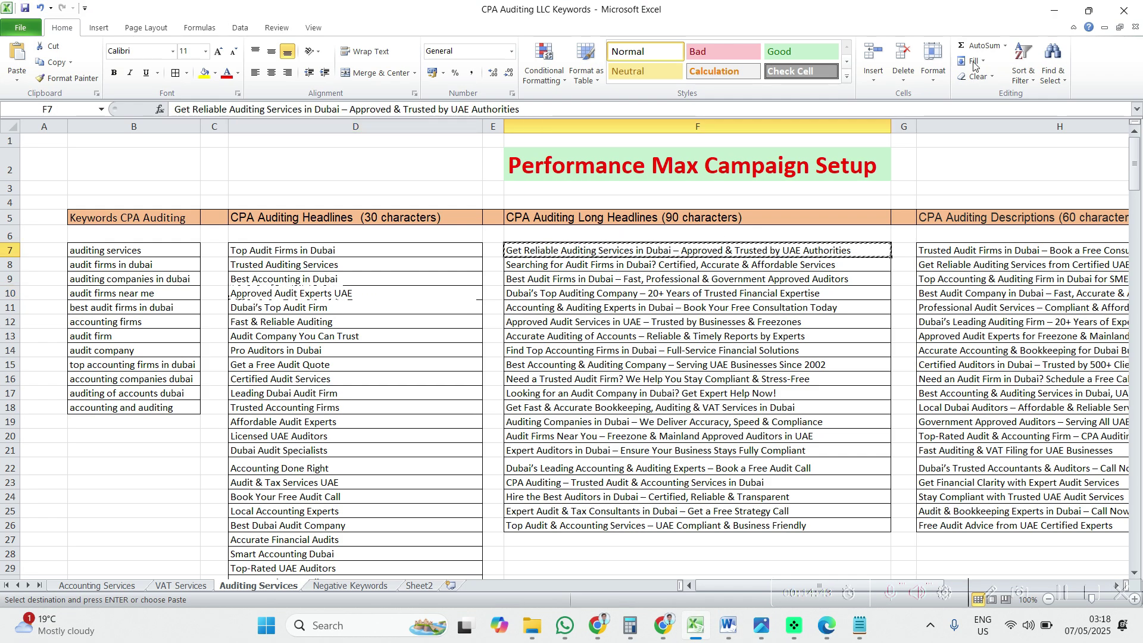
pyautogui.click(1053, 11)
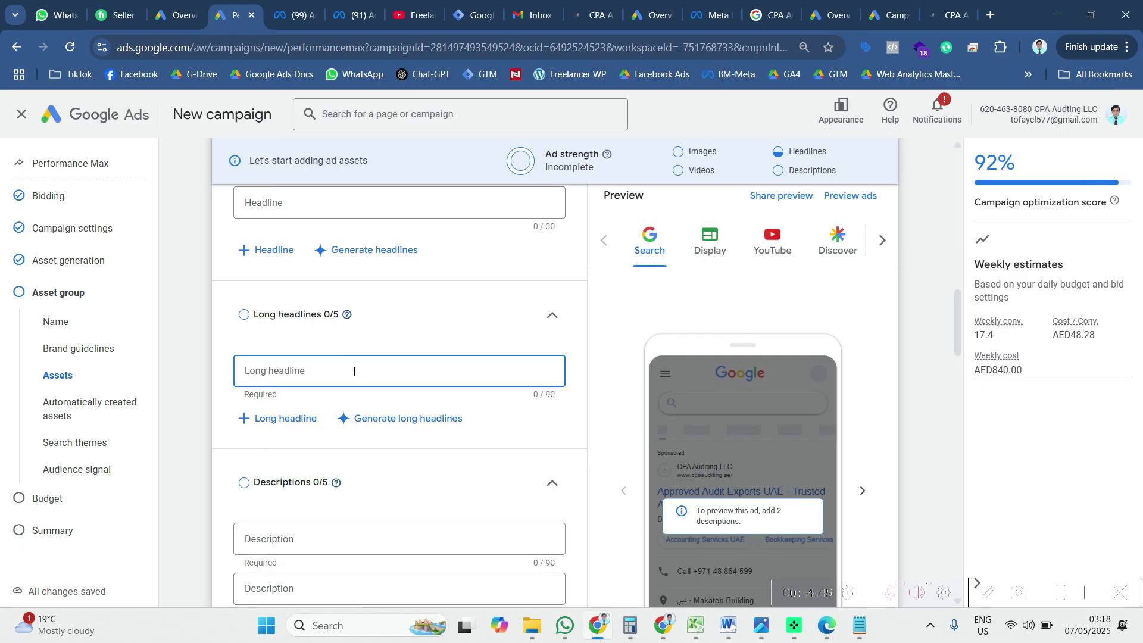
pyautogui.hotkey('ctrl', 'v')
# Step: Fill the second long headline with "Searching for Audit Firms in Dubai? Certified, Accurate & Affordable Services", copied from Excel's long headlines column
pyautogui.click(297, 420)
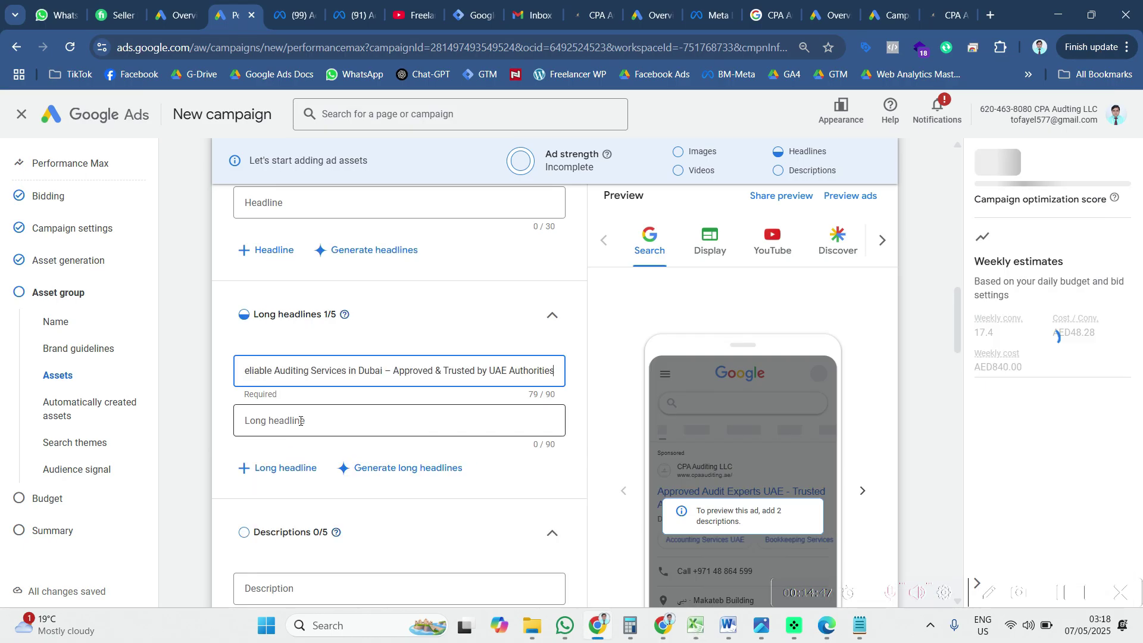
pyautogui.click(695, 625)
pyautogui.click(607, 265)
pyautogui.hotkey('ctrl', 'c')
pyautogui.click(1054, 11)
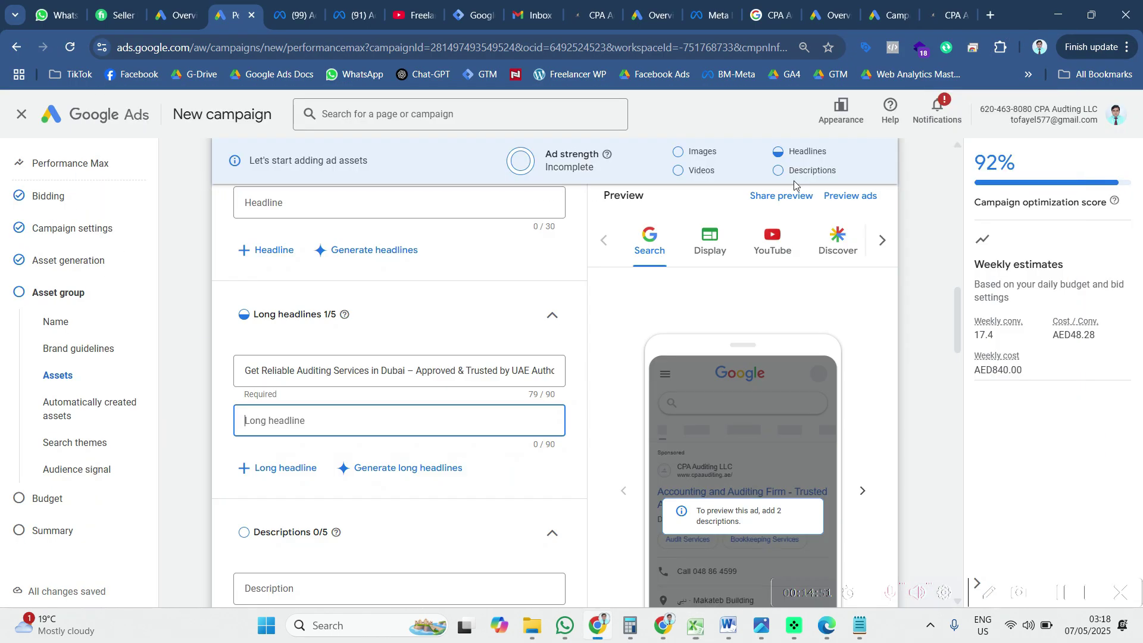
pyautogui.hotkey('ctrl', 'v')
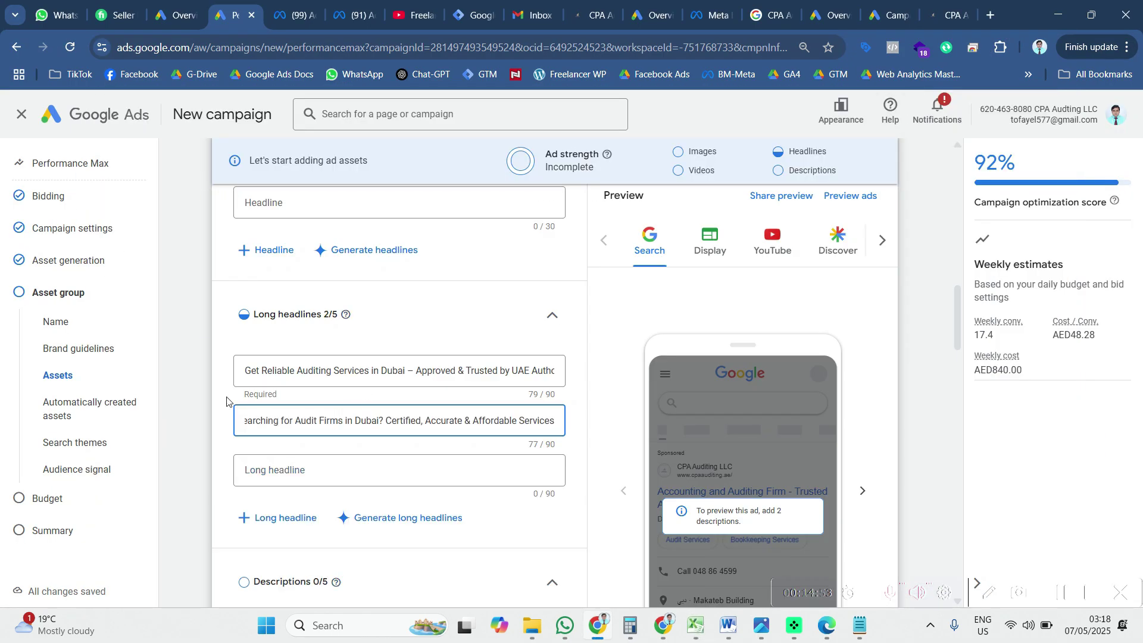
pyautogui.click(196, 395)
# Step: Fill the first description with "Best Audit Firms in Dubai – Fast, Professional & Government Approved Auditors", copied from Excel's long headlines column
pyautogui.scroll(-4, 197, 395)
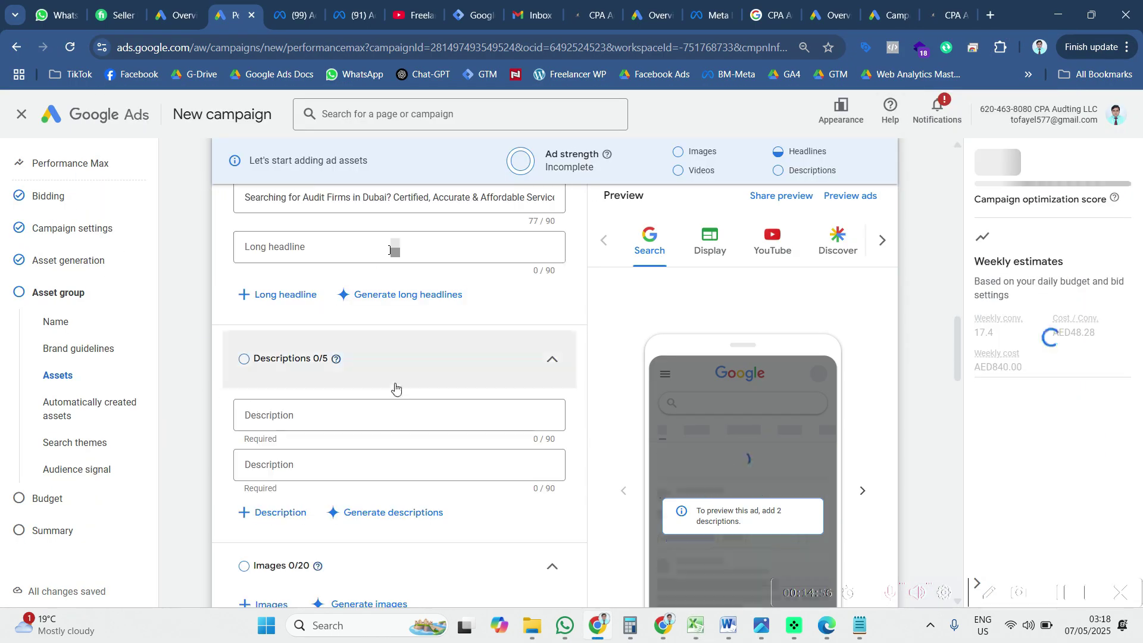
pyautogui.scroll(-1, 387, 411)
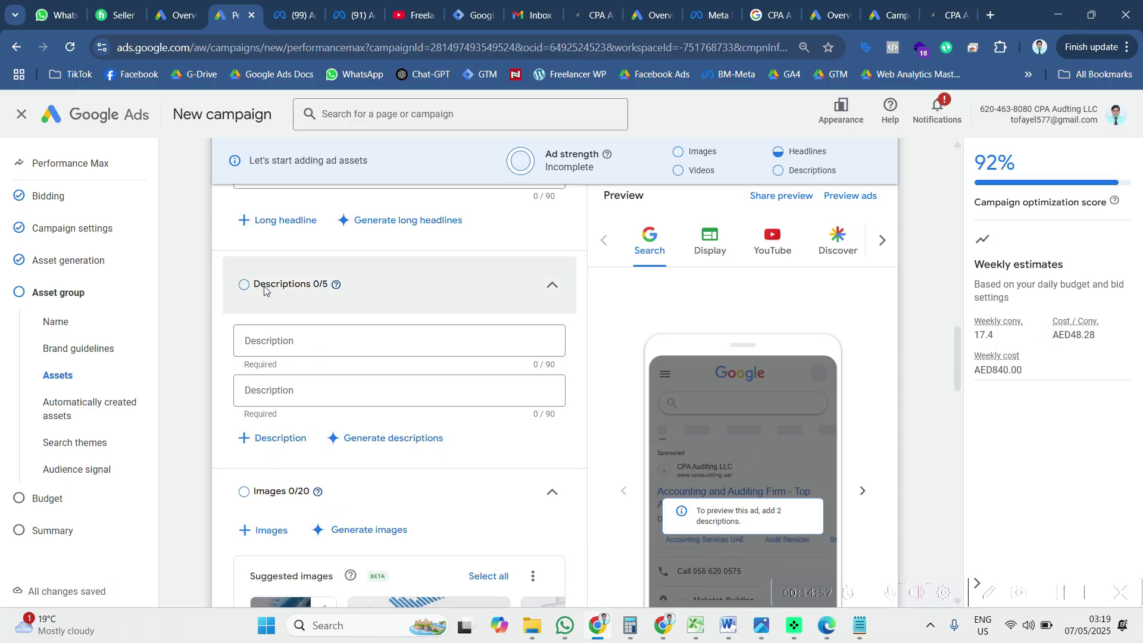
pyautogui.click(390, 341)
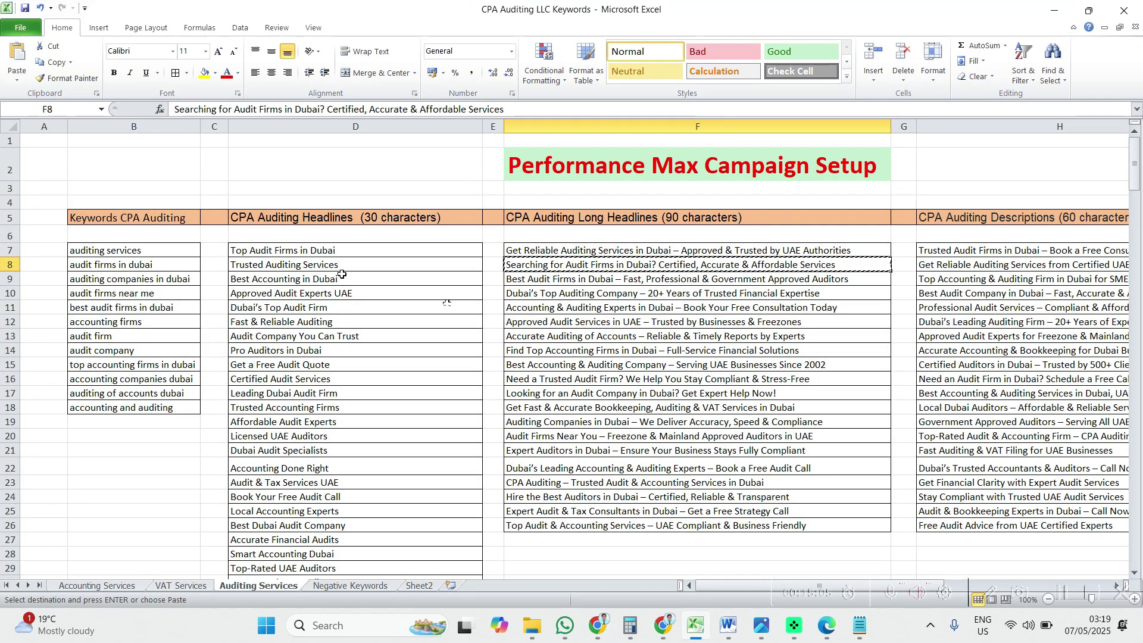
pyautogui.click(639, 279)
pyautogui.hotkey('ctrl', 'c')
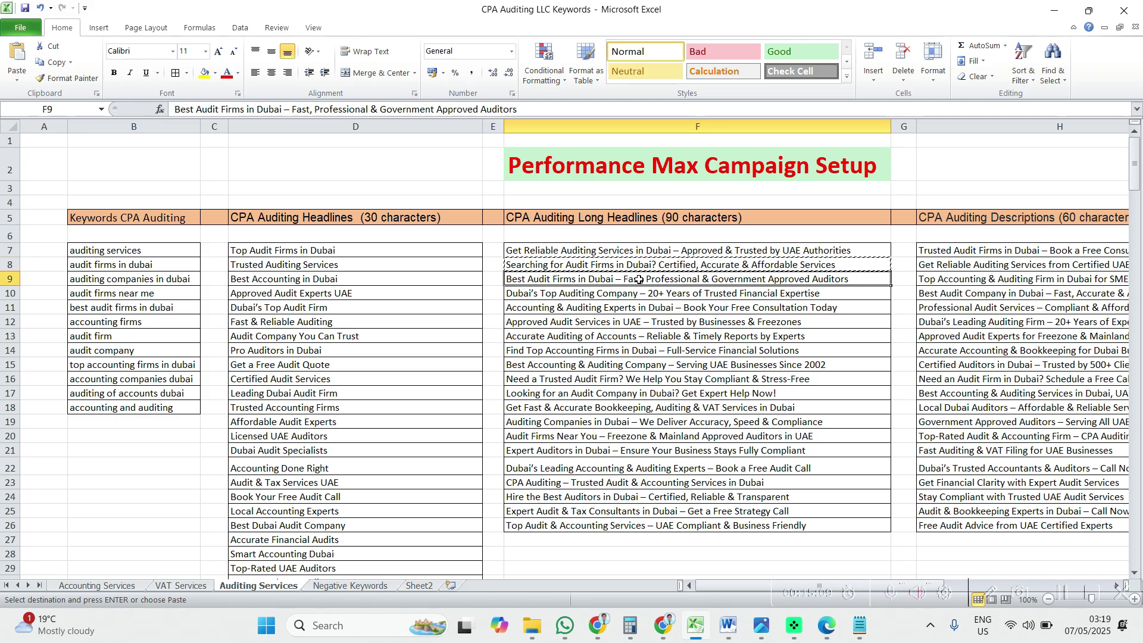
pyautogui.click(1053, 7)
pyautogui.click(357, 346)
pyautogui.hotkey('ctrl', 'v')
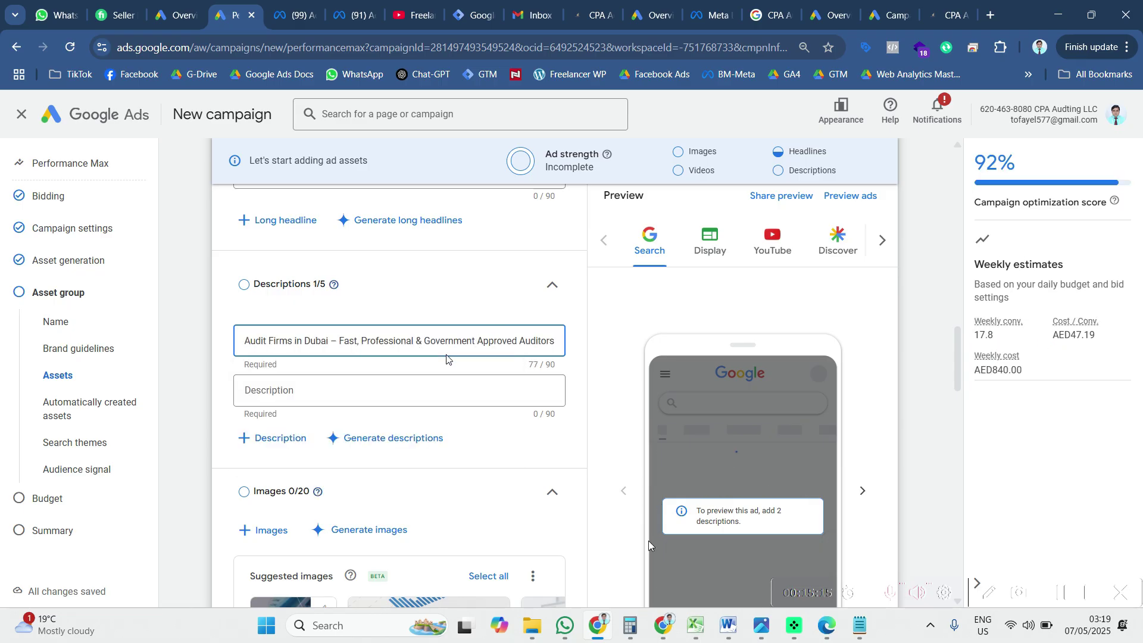
# Step: Fill the second description with "Dubai's Top Auditing Company – 20+ Years of Trusted Financial Expertise", copied from Excel's long headlines column
pyautogui.click(696, 625)
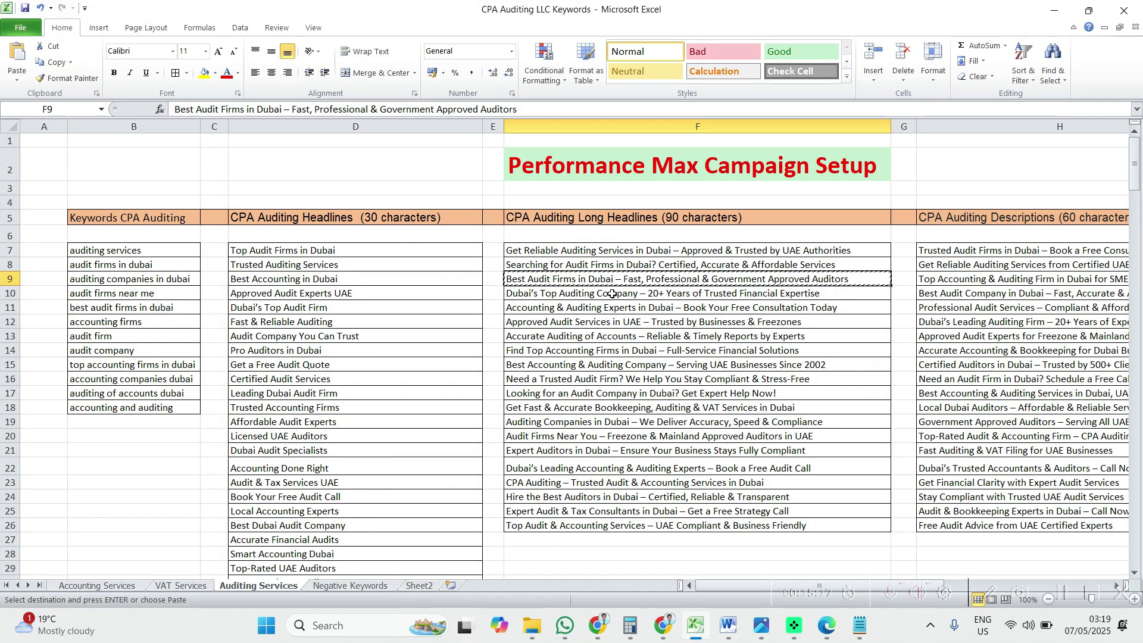
pyautogui.click(612, 293)
pyautogui.hotkey('ctrl', 'c')
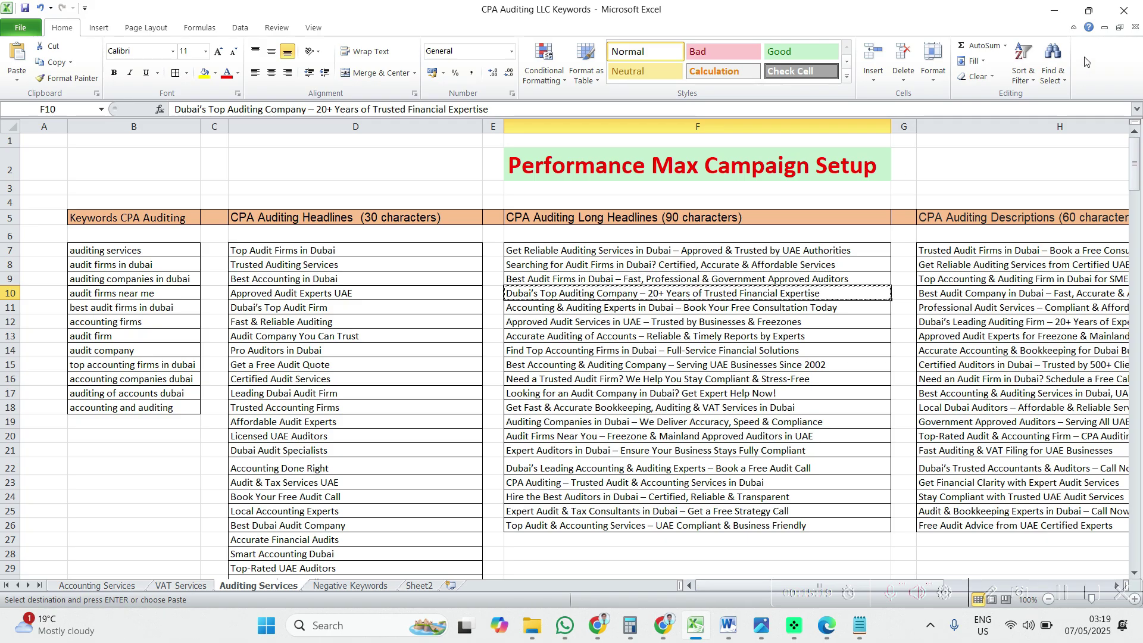
pyautogui.click(1054, 11)
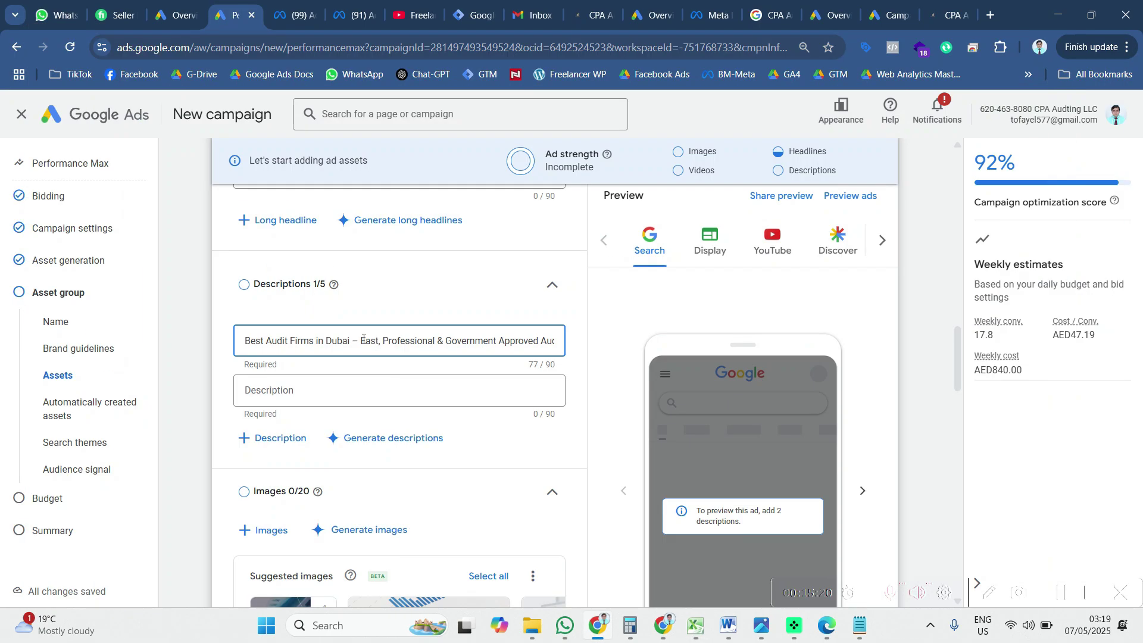
pyautogui.click(344, 390)
pyautogui.hotkey('ctrl', 'v')
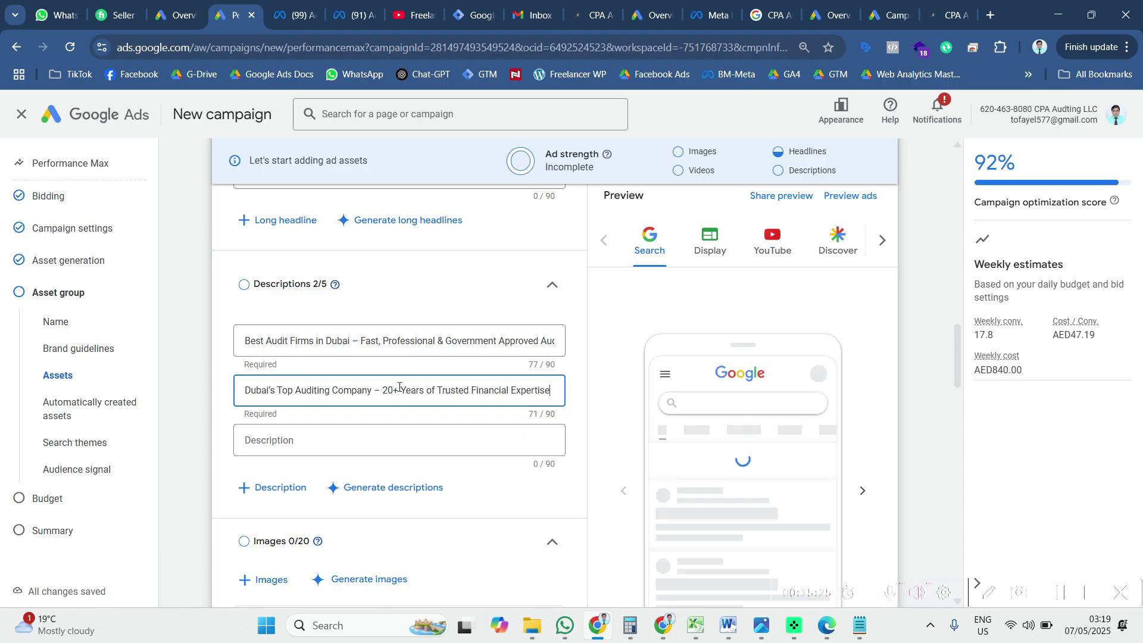
# Step: Review the image and video sections of the asset group and preview the ad in the Display and YouTube formats
pyautogui.scroll(-2, 398, 390)
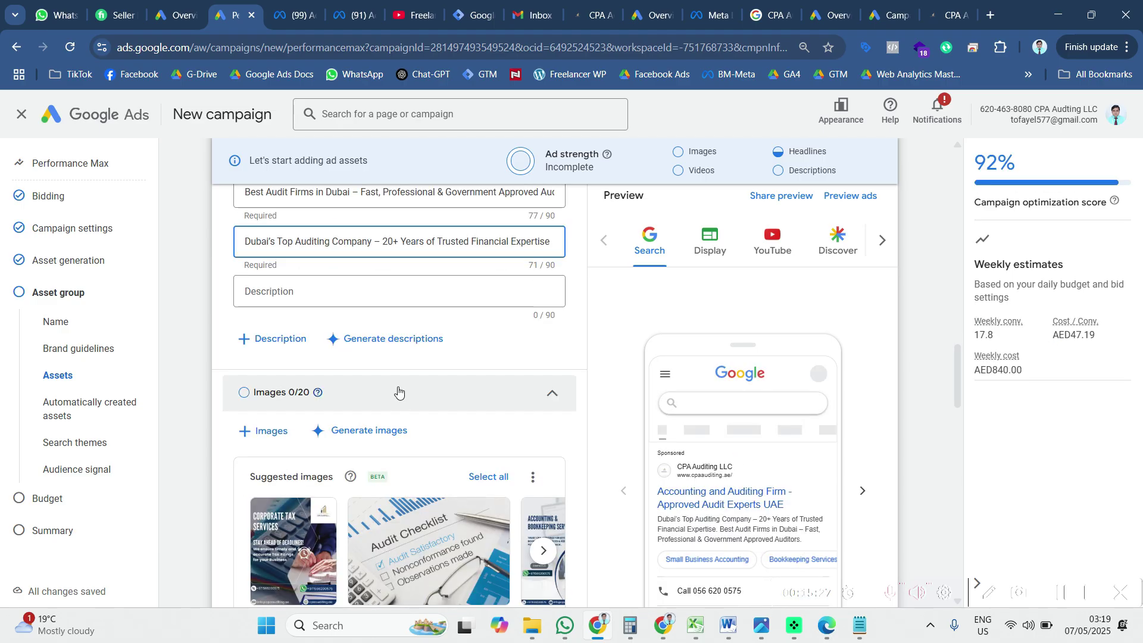
pyautogui.scroll(-2, 398, 391)
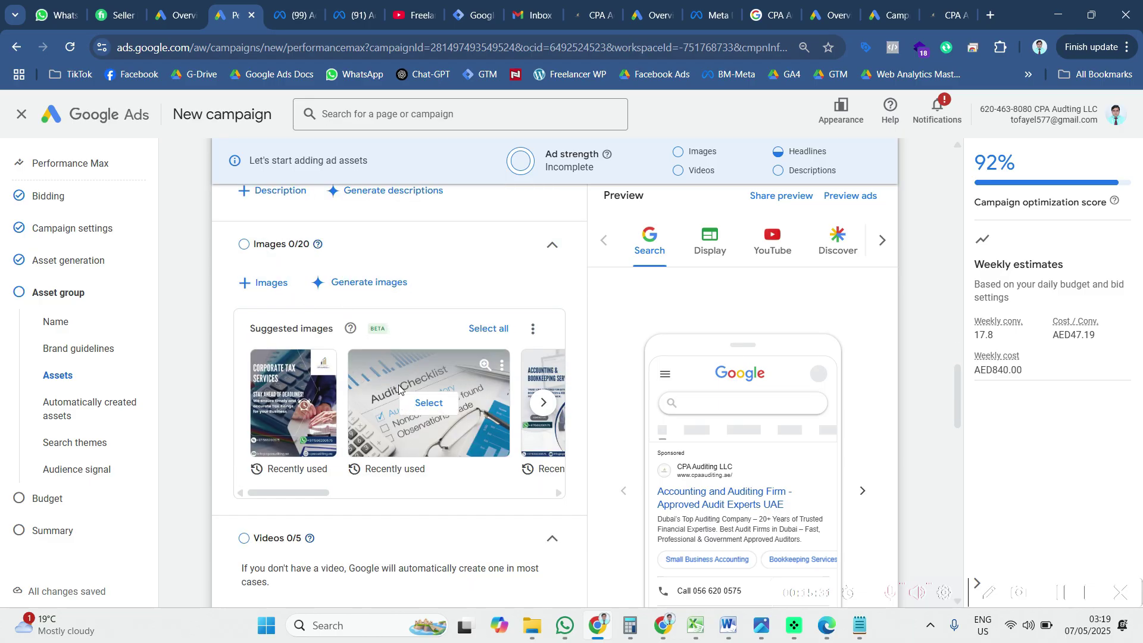
pyautogui.scroll(-2, 731, 465)
pyautogui.scroll(2, 730, 466)
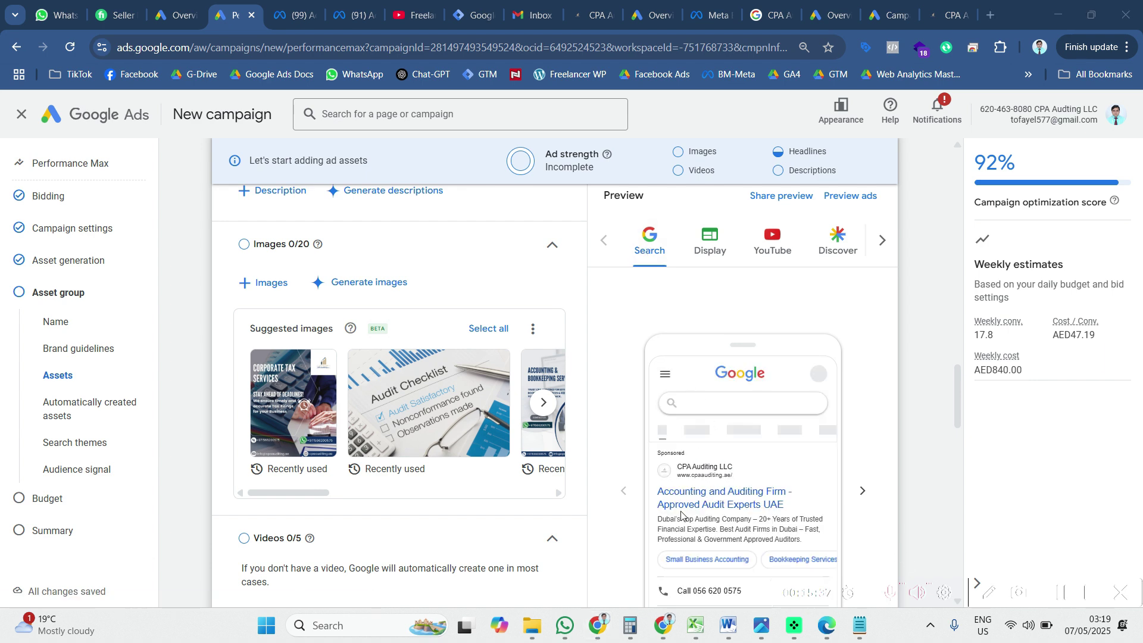
pyautogui.click(711, 250)
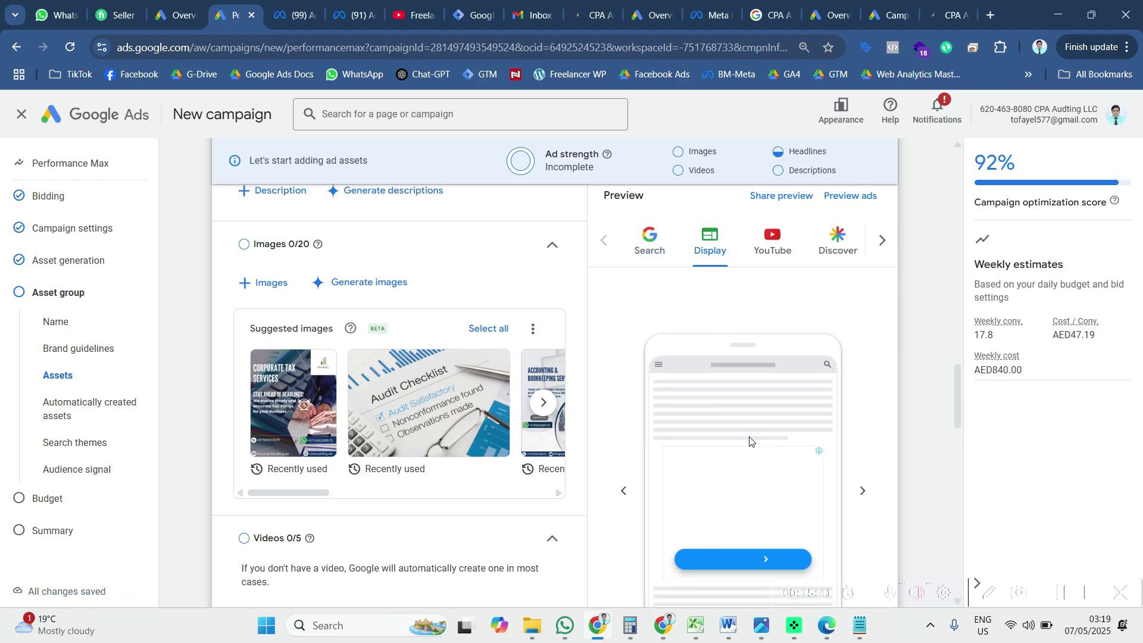
pyautogui.click(769, 247)
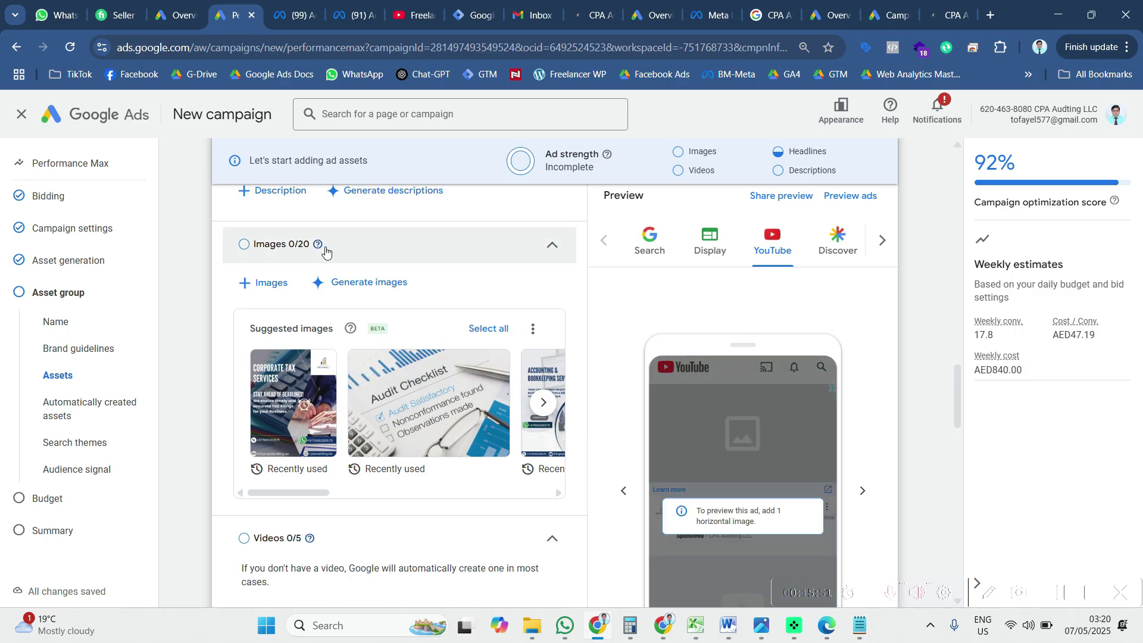
# Step: Look through the suggested images for the asset group and select the Audit Checklist stock image from the recent assets
pyautogui.click(282, 291)
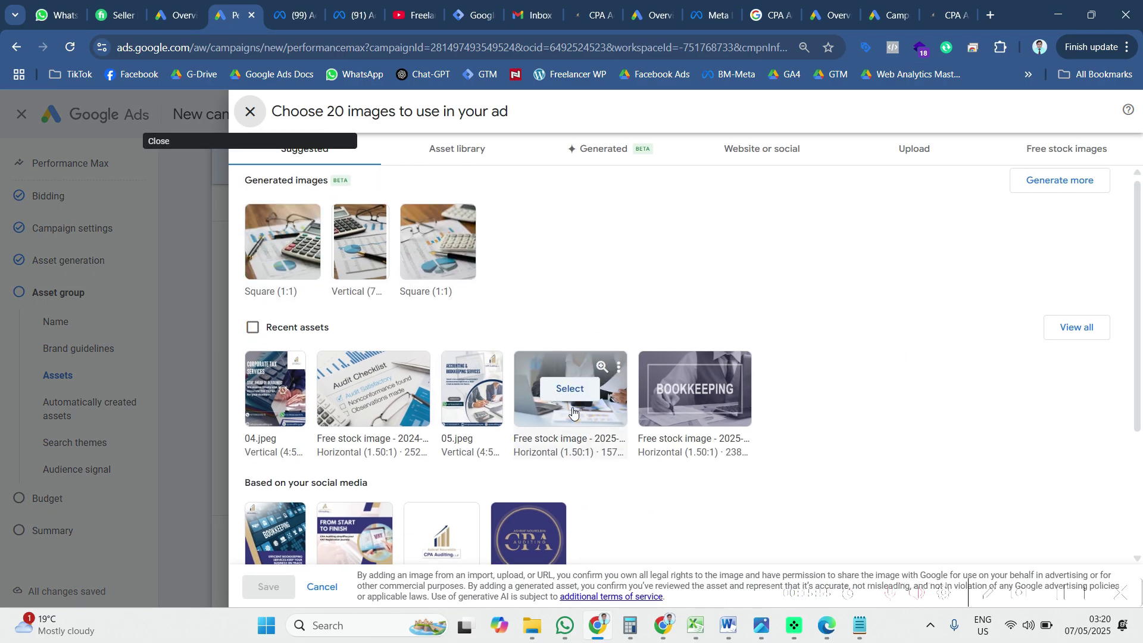
pyautogui.scroll(-3, 566, 383)
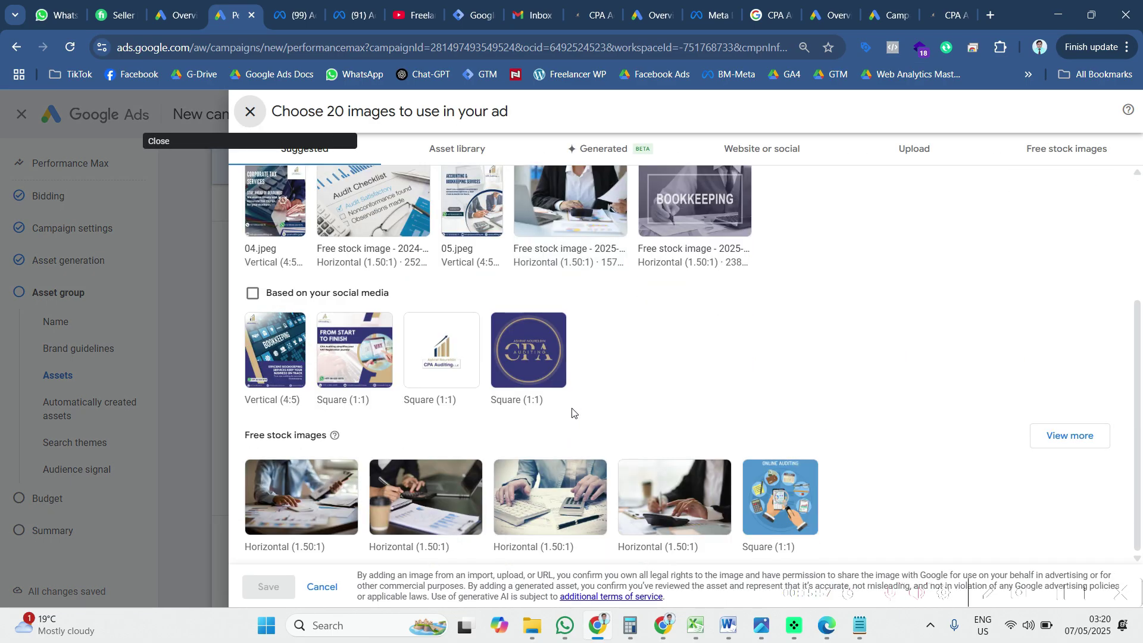
pyautogui.scroll(3, 572, 410)
pyautogui.moveTo(362, 361)
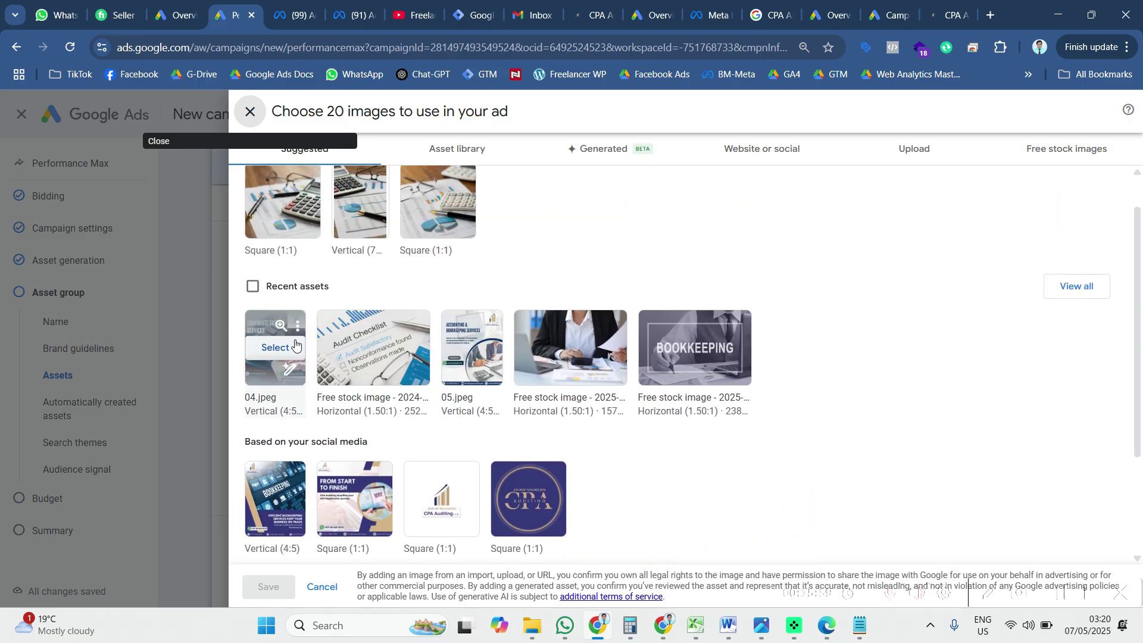
pyautogui.click(363, 348)
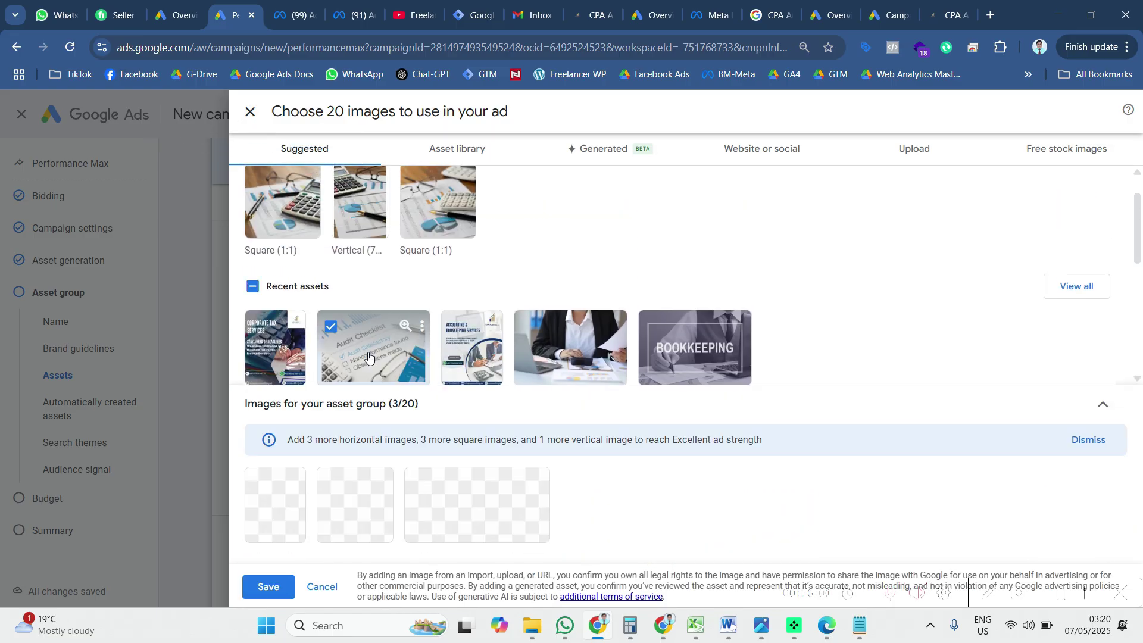
pyautogui.scroll(-1, 368, 356)
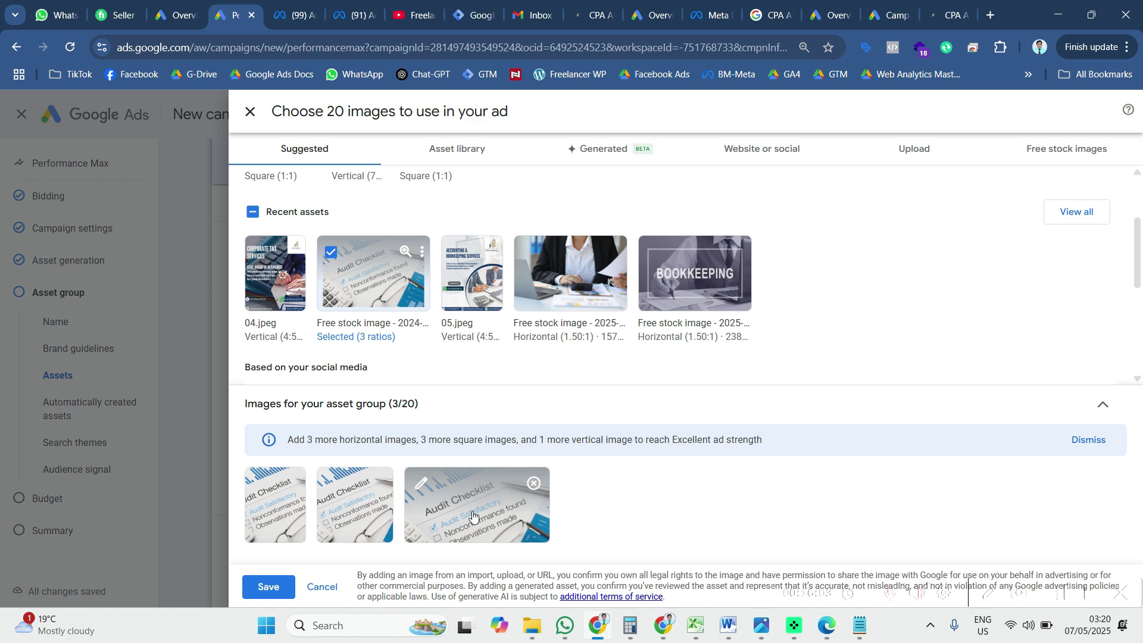
# Step: Shift the 1:1 and 4:5 crops of the Audit Checklist image leftward over the checklist text and apply all three ratios
pyautogui.moveTo(285, 502)
pyautogui.click(465, 503)
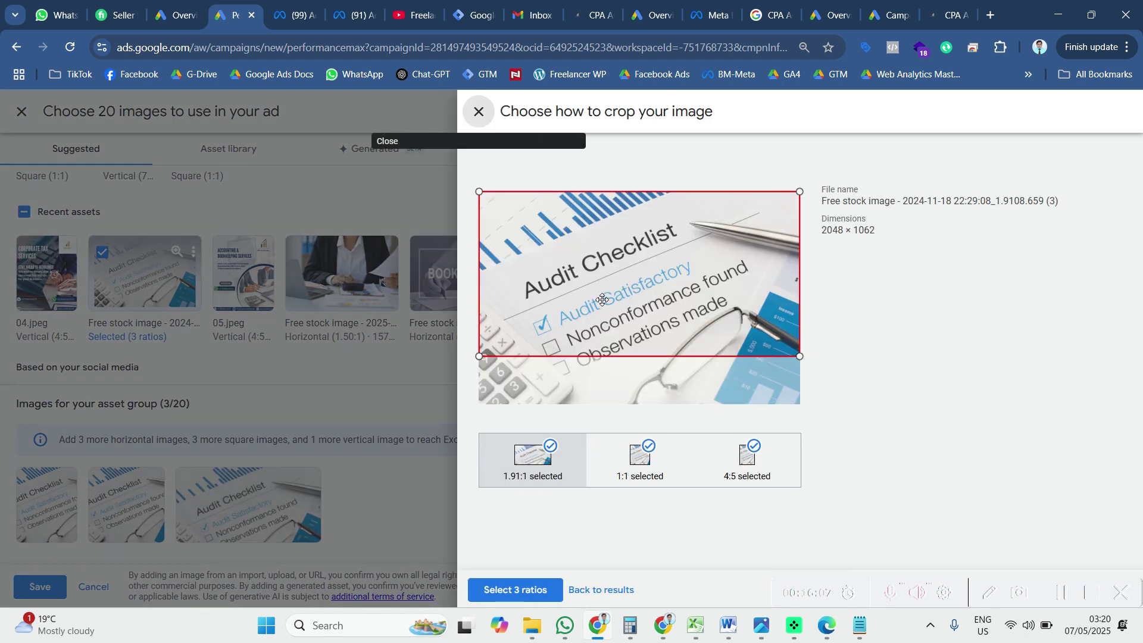
pyautogui.click(650, 467)
pyautogui.moveTo(662, 298); pyautogui.dragTo(646, 298)
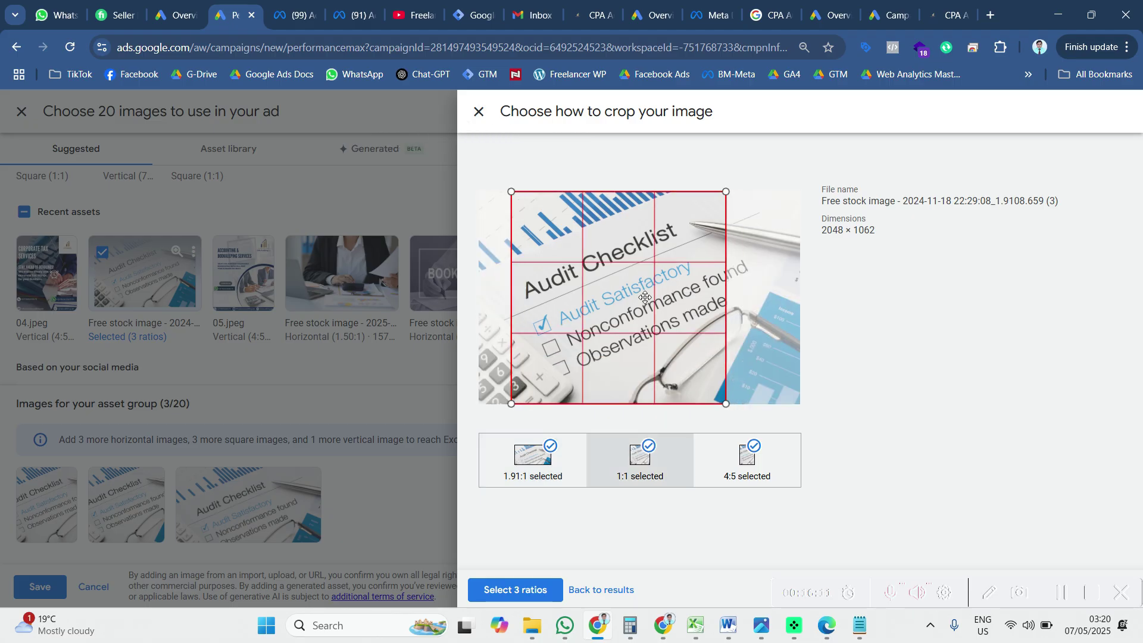
pyautogui.click(725, 468)
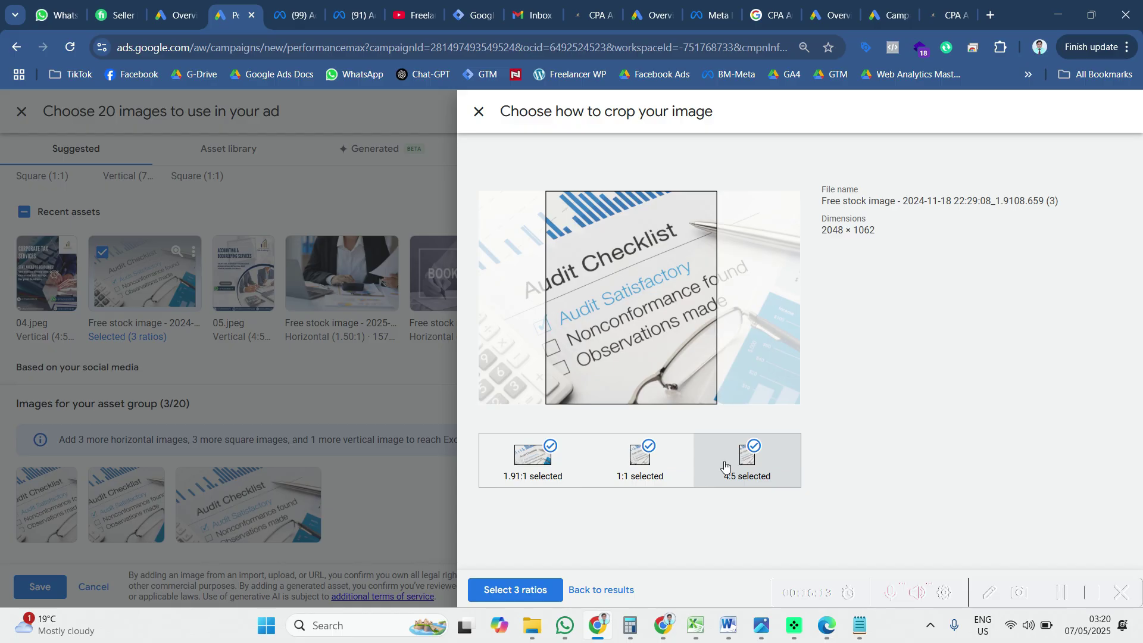
pyautogui.moveTo(629, 283); pyautogui.dragTo(599, 281)
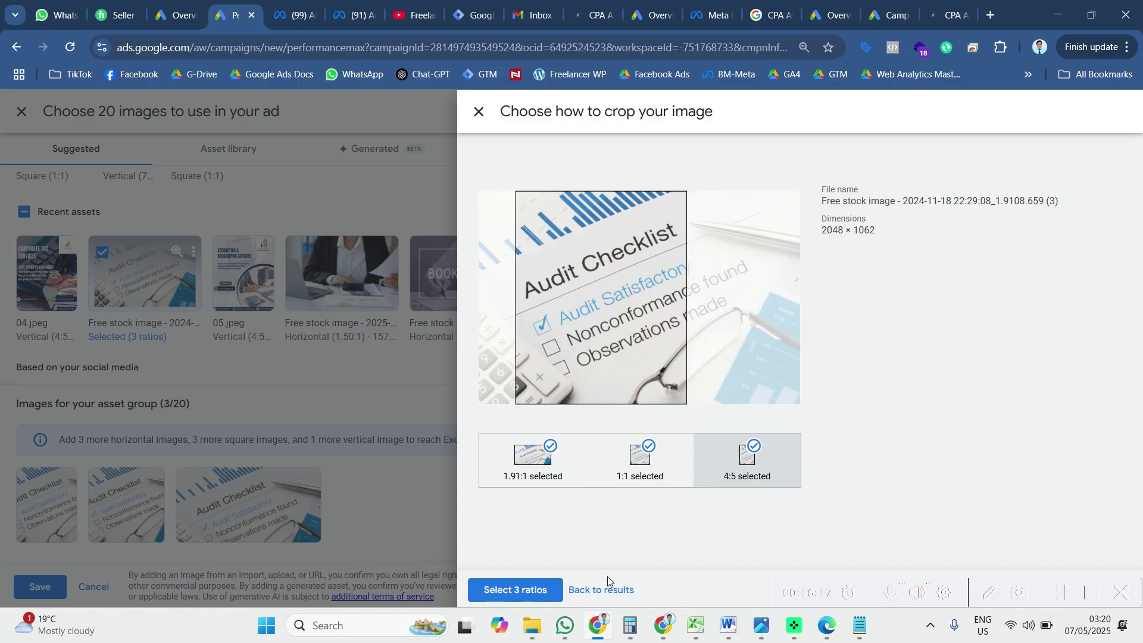
pyautogui.click(510, 590)
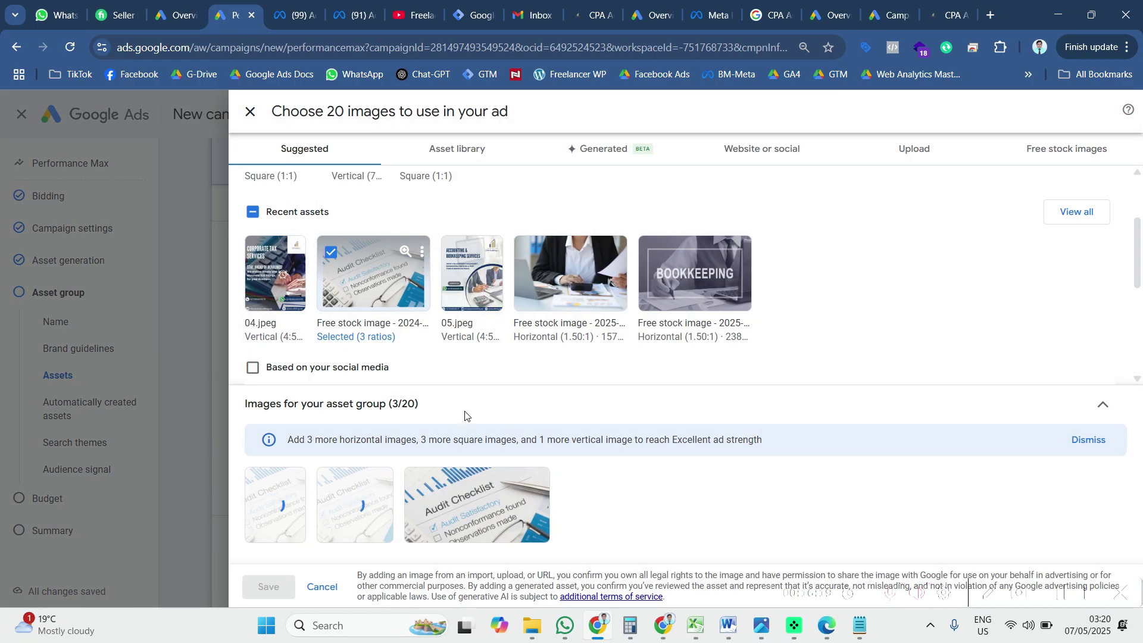
pyautogui.click(487, 296)
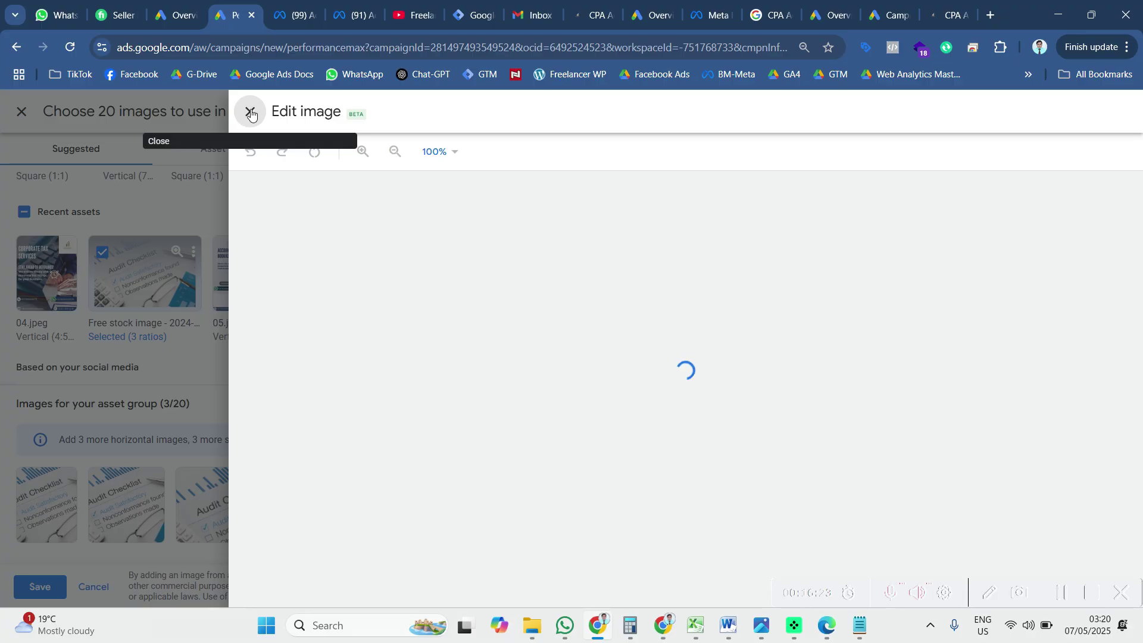
pyautogui.click(251, 112)
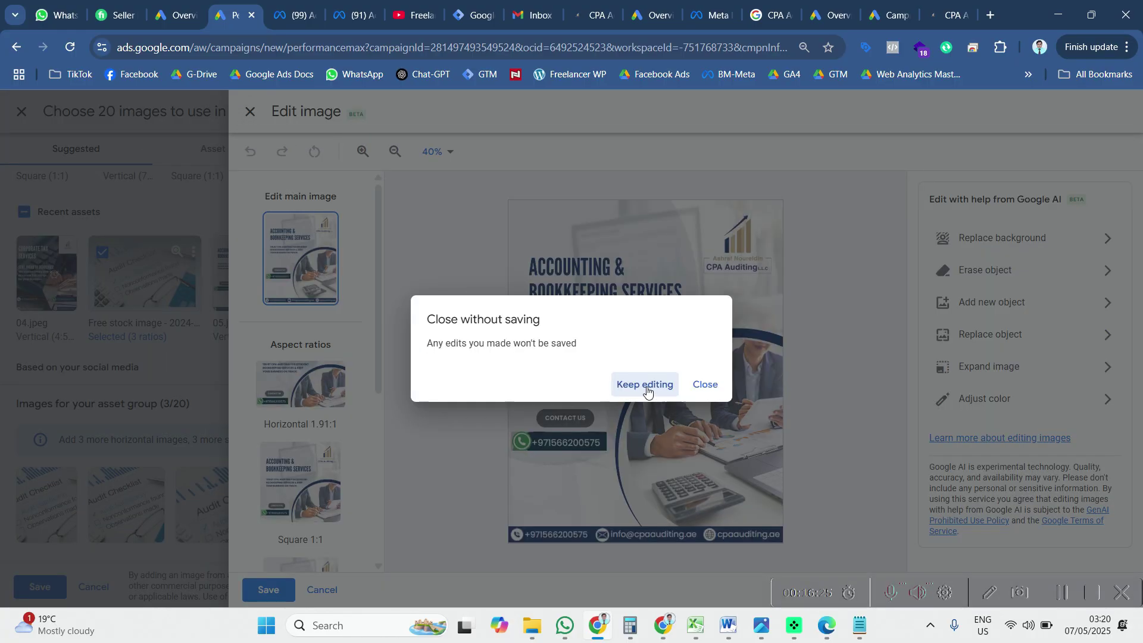
pyautogui.click(646, 387)
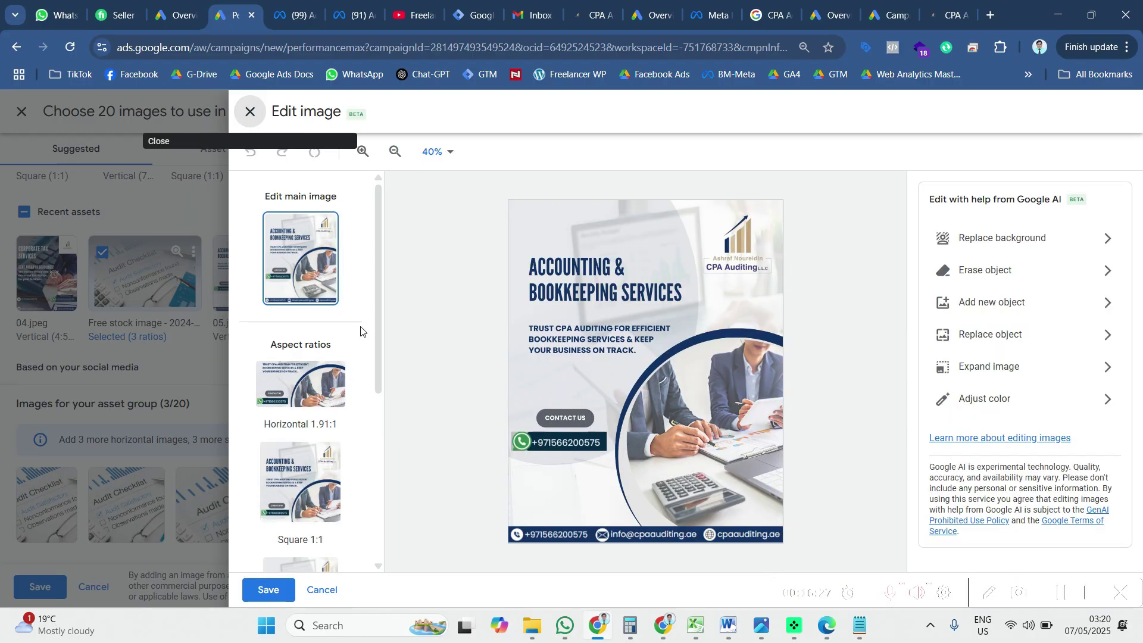
pyautogui.click(322, 395)
pyautogui.moveTo(660, 406); pyautogui.dragTo(650, 314)
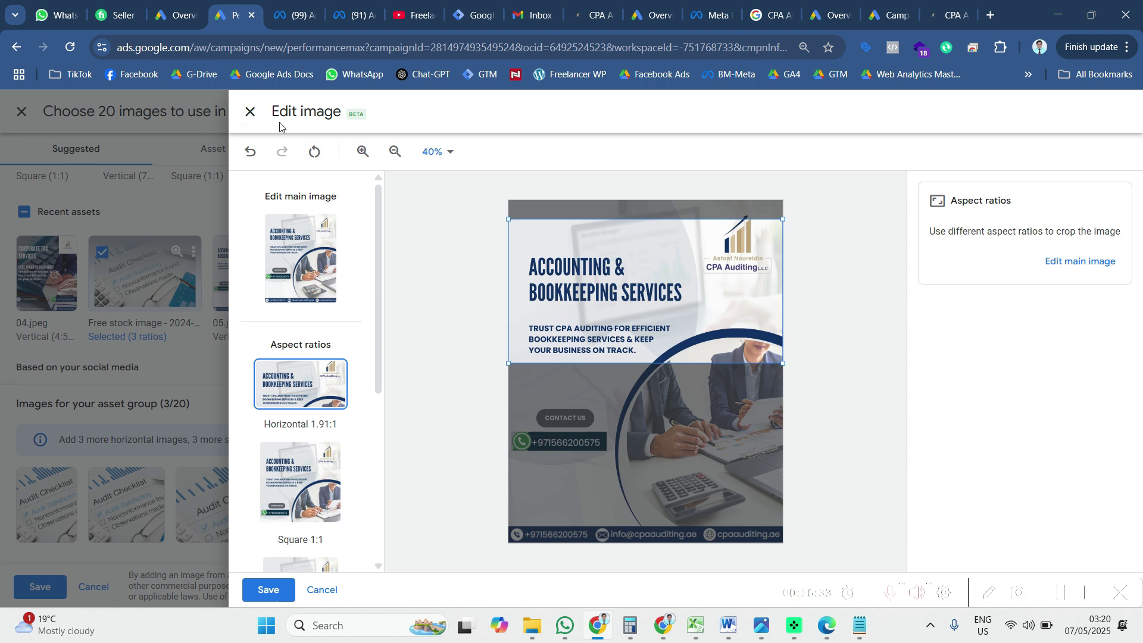
pyautogui.click(256, 117)
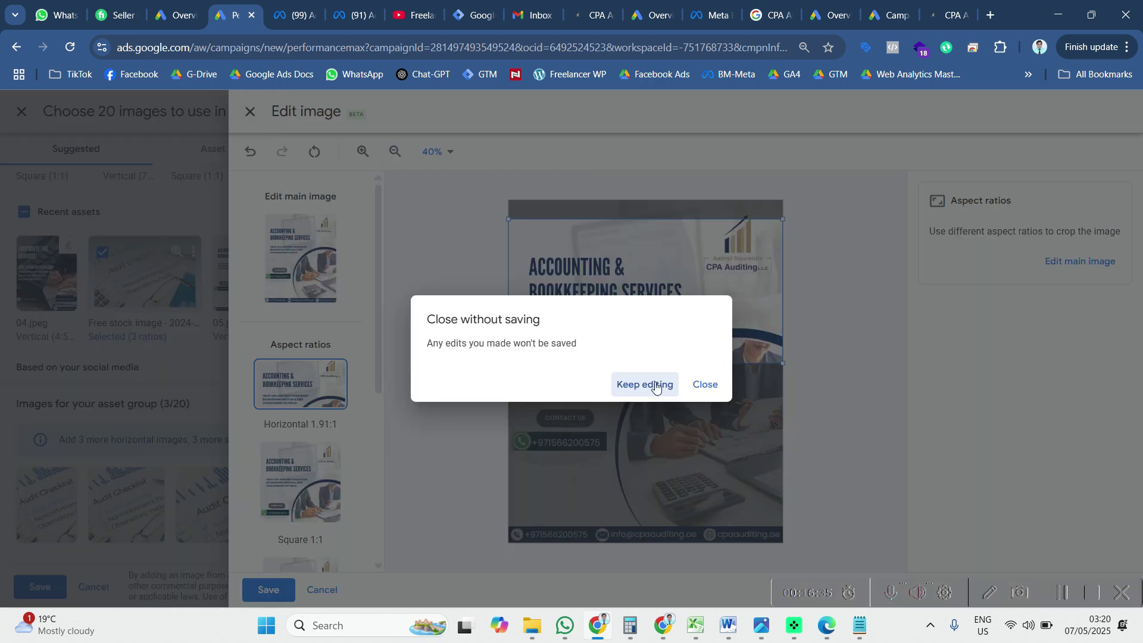
pyautogui.click(700, 385)
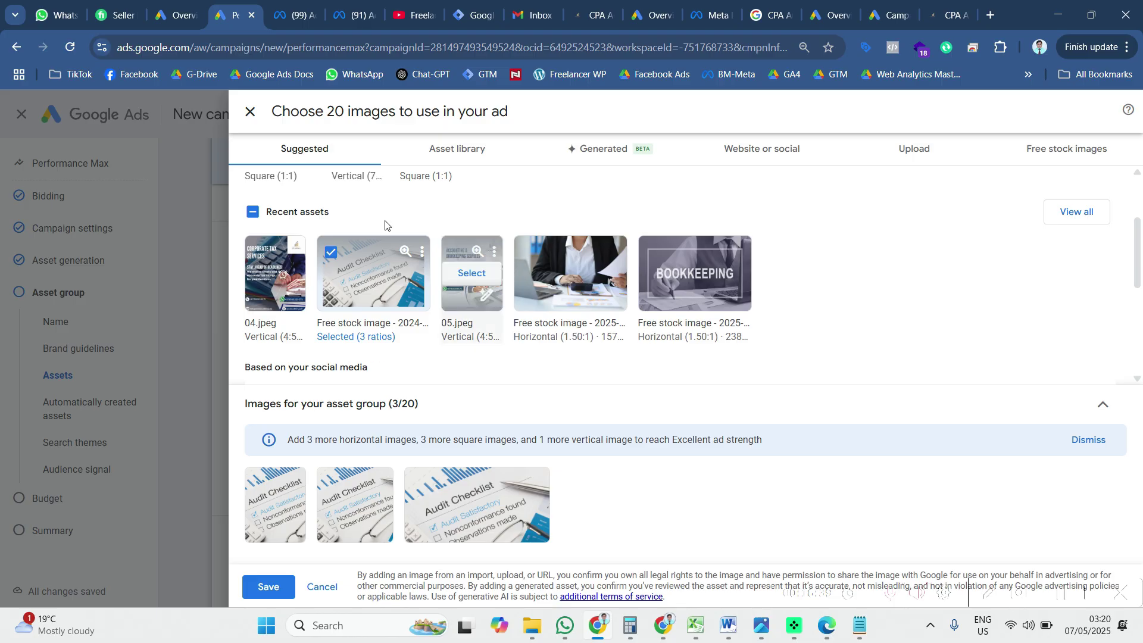
# Step: Add the Corporate Tax Rate image, the green Corporate Tax illustration and the laptop tax photo from the asset library
pyautogui.scroll(2, 387, 262)
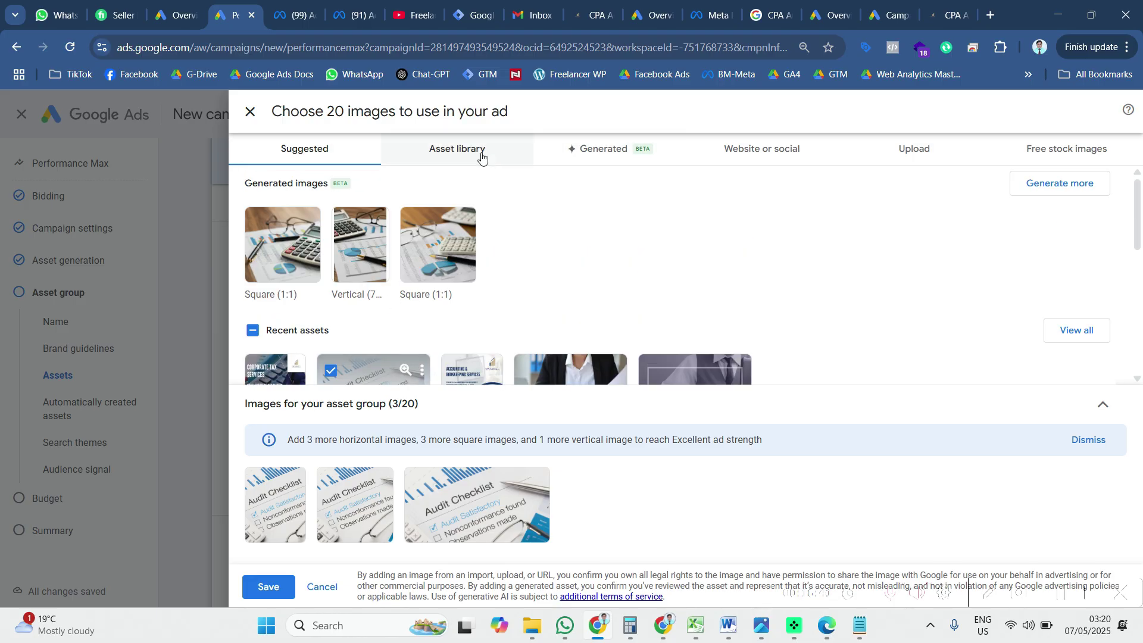
pyautogui.click(481, 156)
pyautogui.scroll(-3, 504, 368)
pyautogui.scroll(-5, 504, 367)
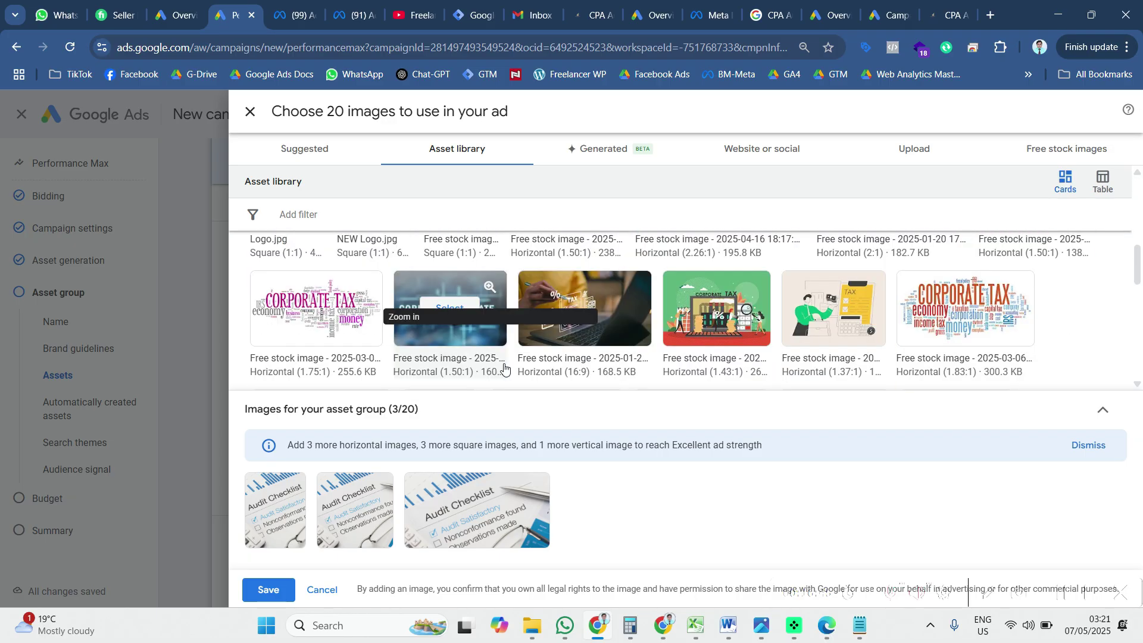
pyautogui.click(425, 308)
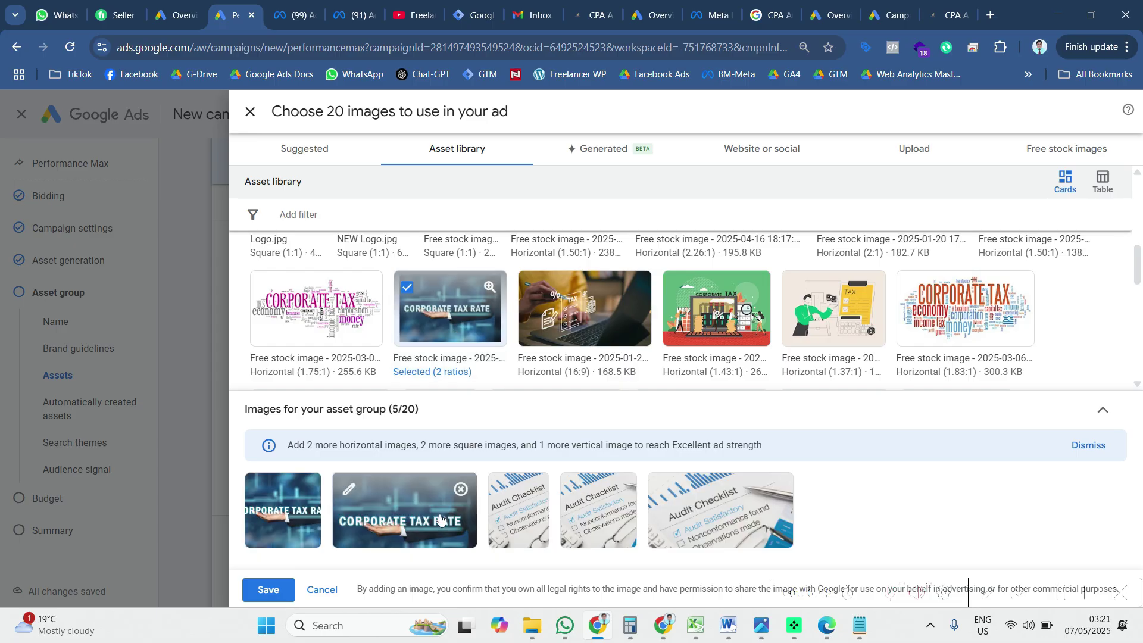
pyautogui.click(716, 309)
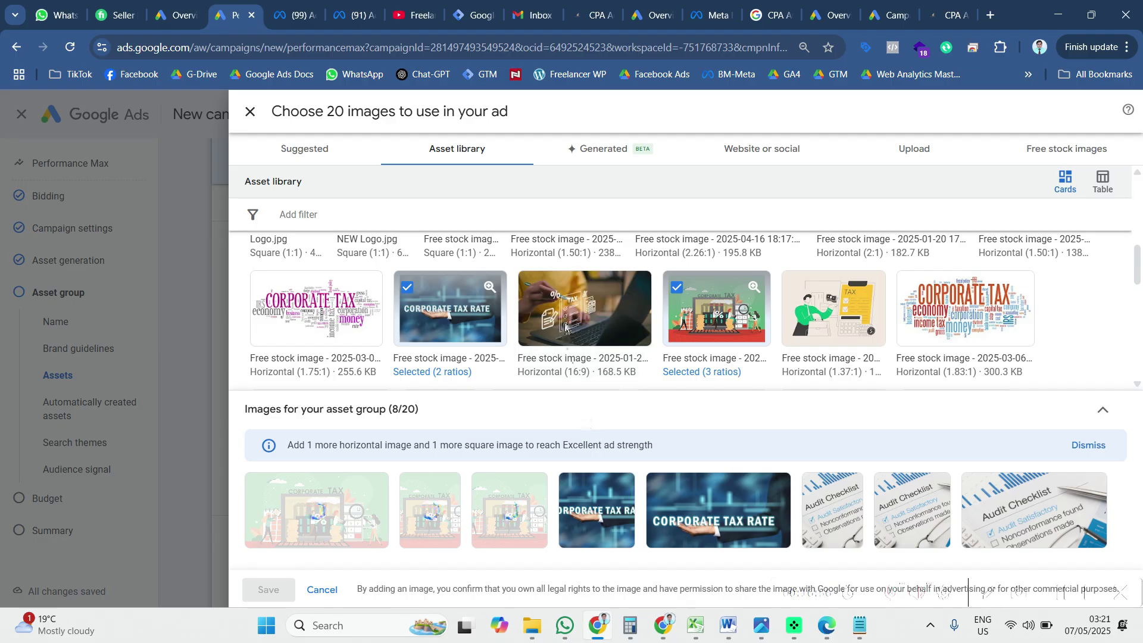
pyautogui.click(592, 310)
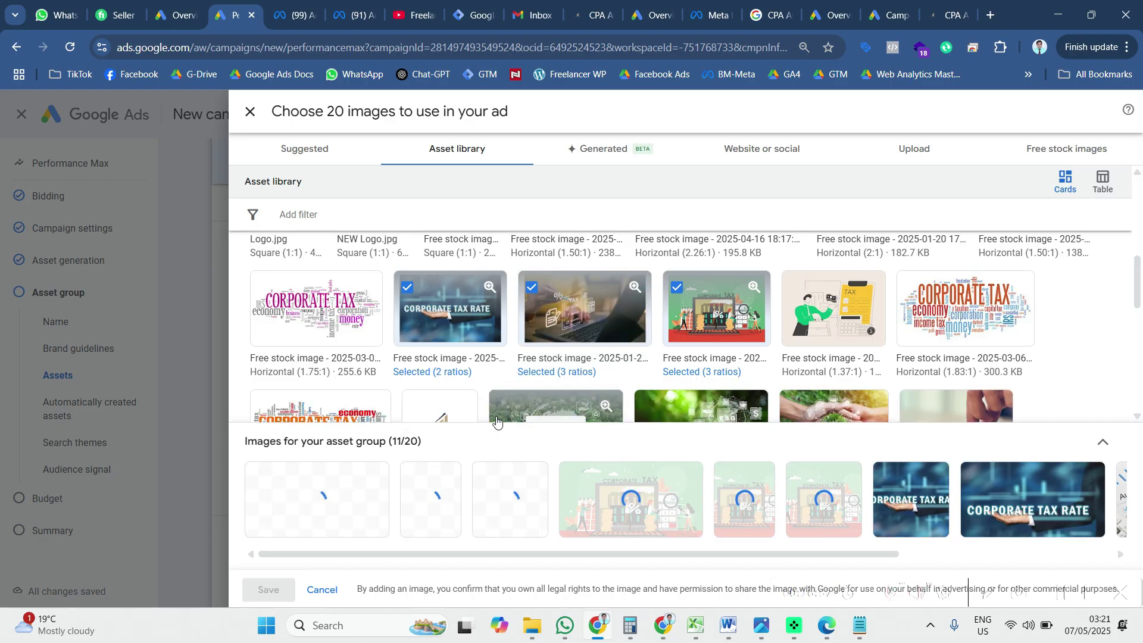
# Step: Shift the 1.91:1 crop of the laptop tax photo slightly downward and save the selected images to the asset group
pyautogui.scroll(-5, 536, 357)
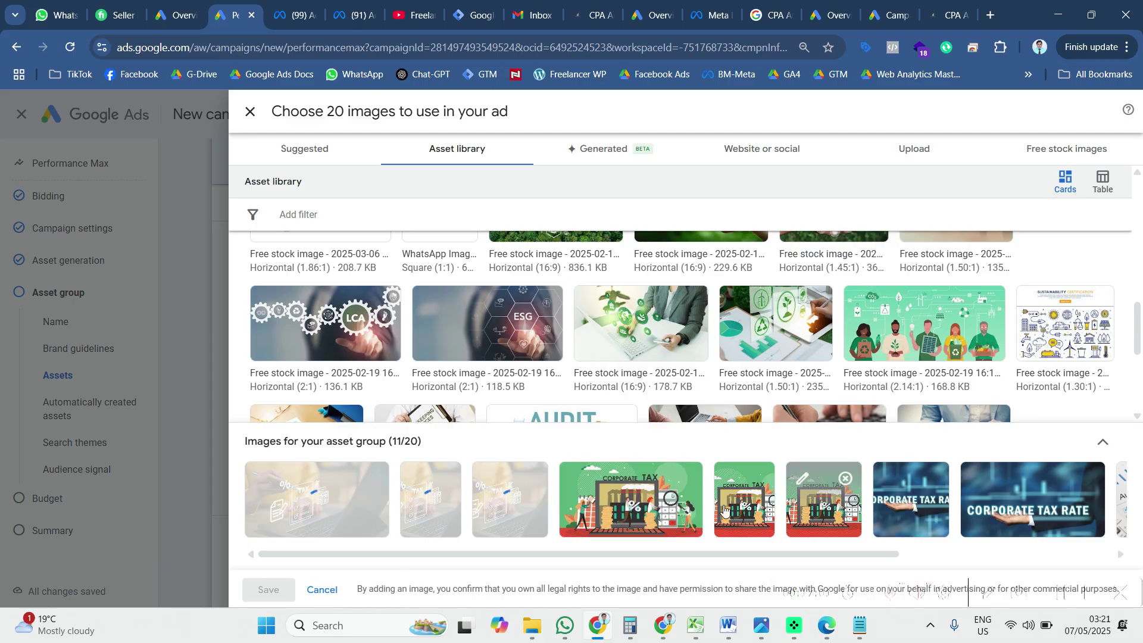
pyautogui.click(339, 502)
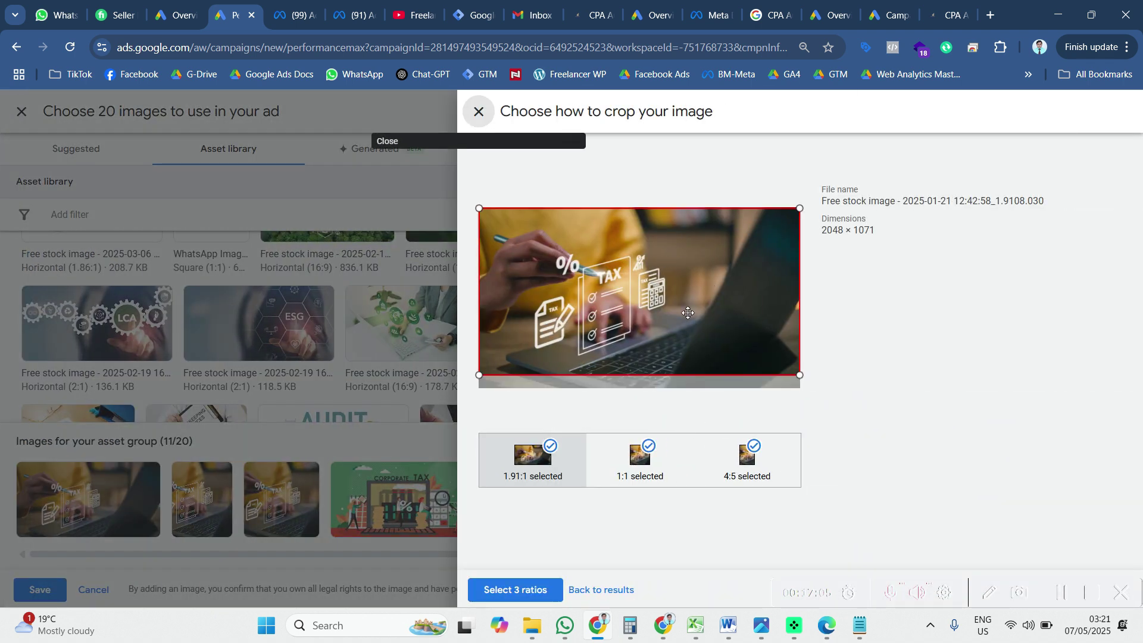
pyautogui.moveTo(666, 320); pyautogui.dragTo(670, 326)
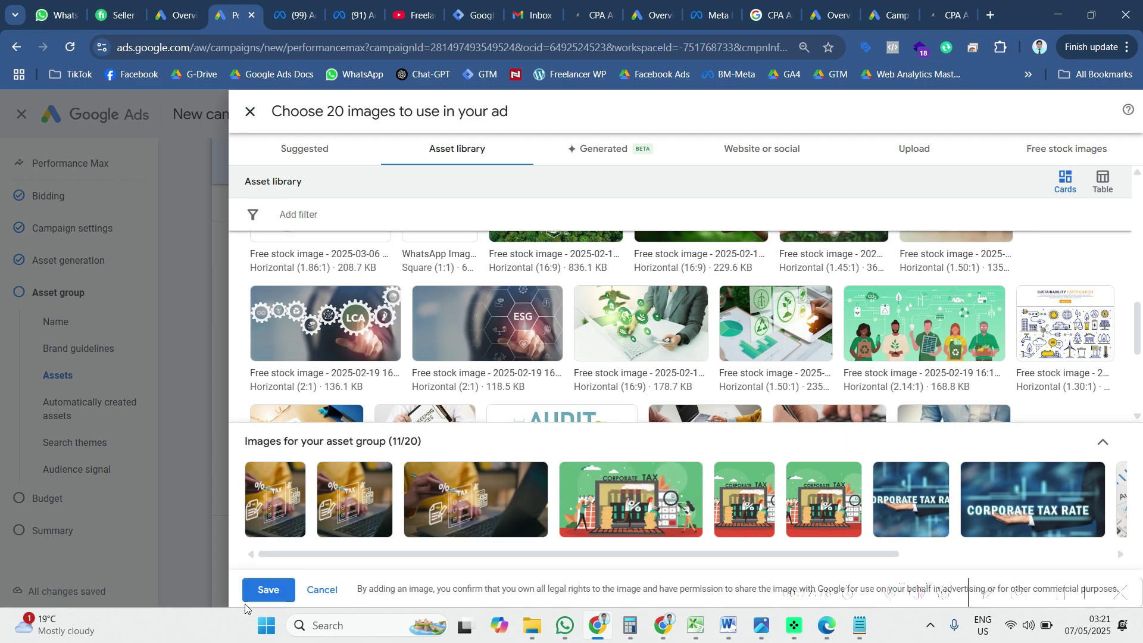
pyautogui.click(268, 589)
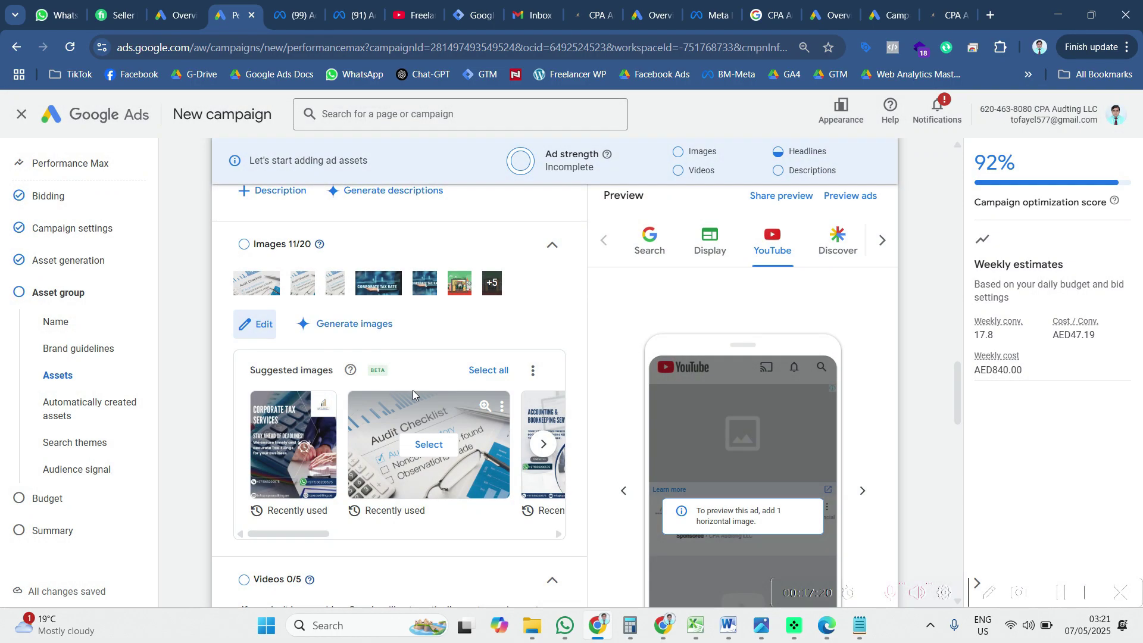
# Step: Review the videos section and the Accounting Services UAE sitelink's text, descriptions and final URL, then save the sitelink unchanged
pyautogui.scroll(-4, 412, 387)
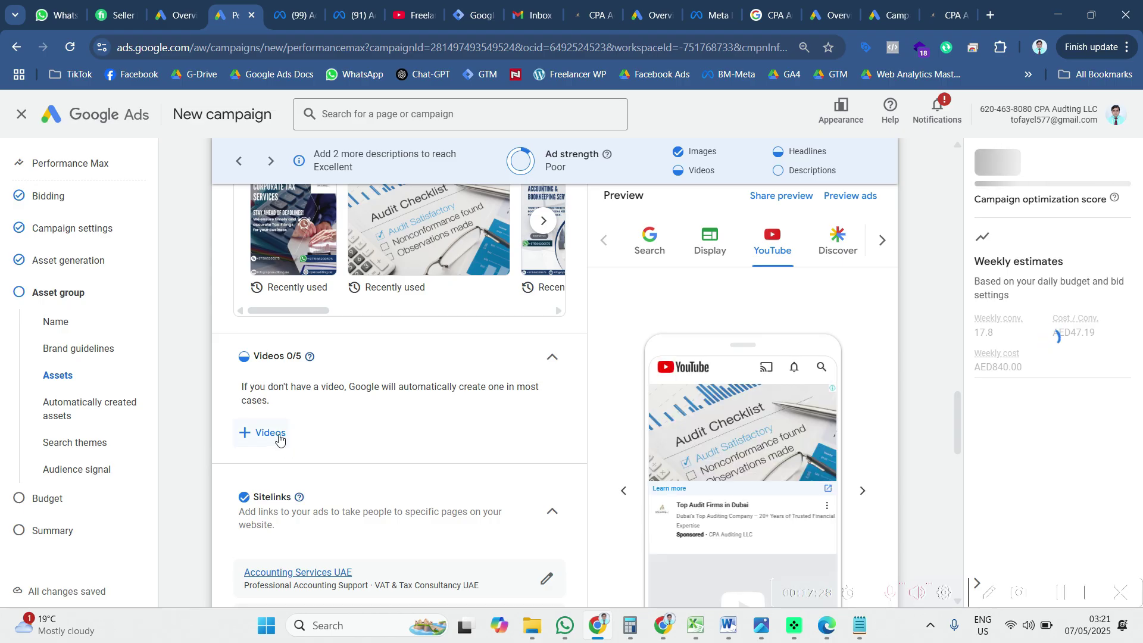
pyautogui.scroll(-3, 280, 439)
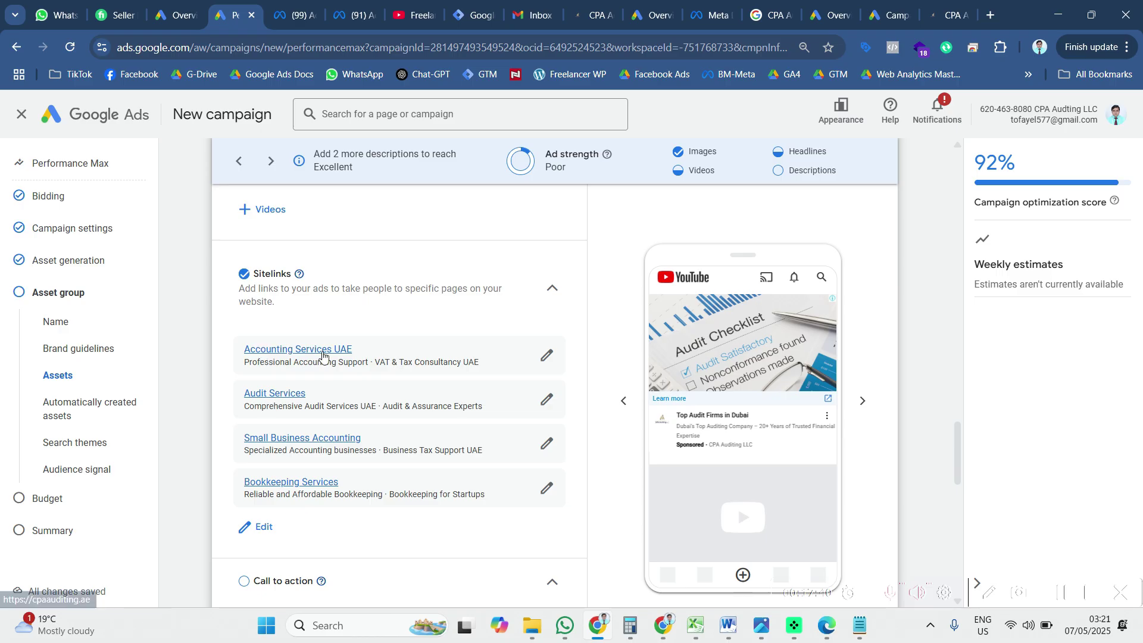
pyautogui.click(544, 360)
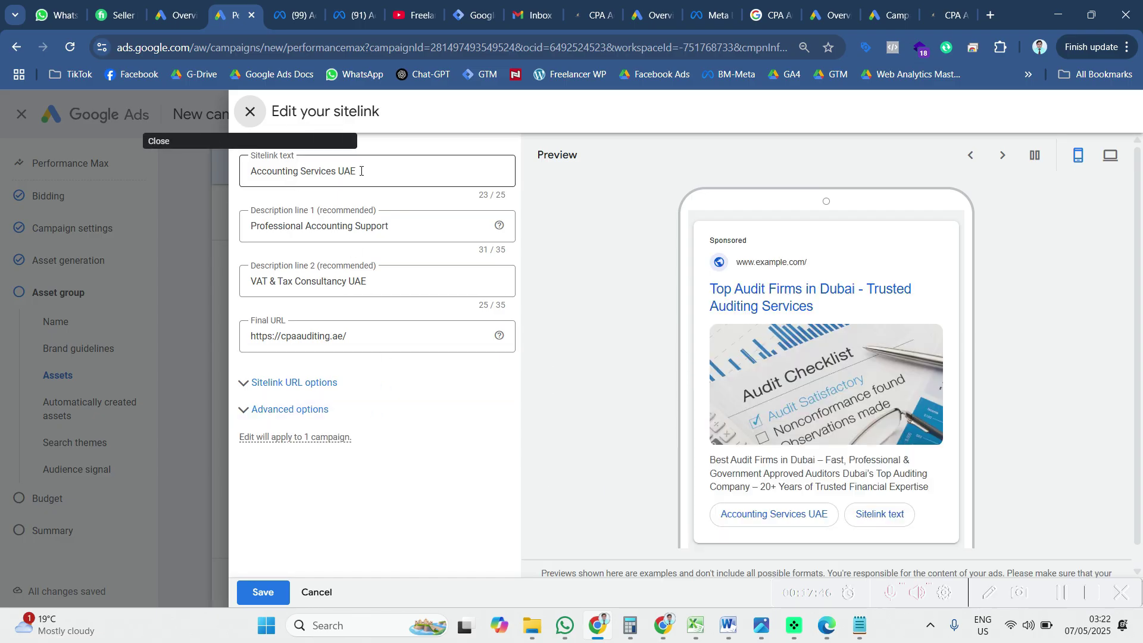
pyautogui.moveTo(360, 171); pyautogui.dragTo(260, 172)
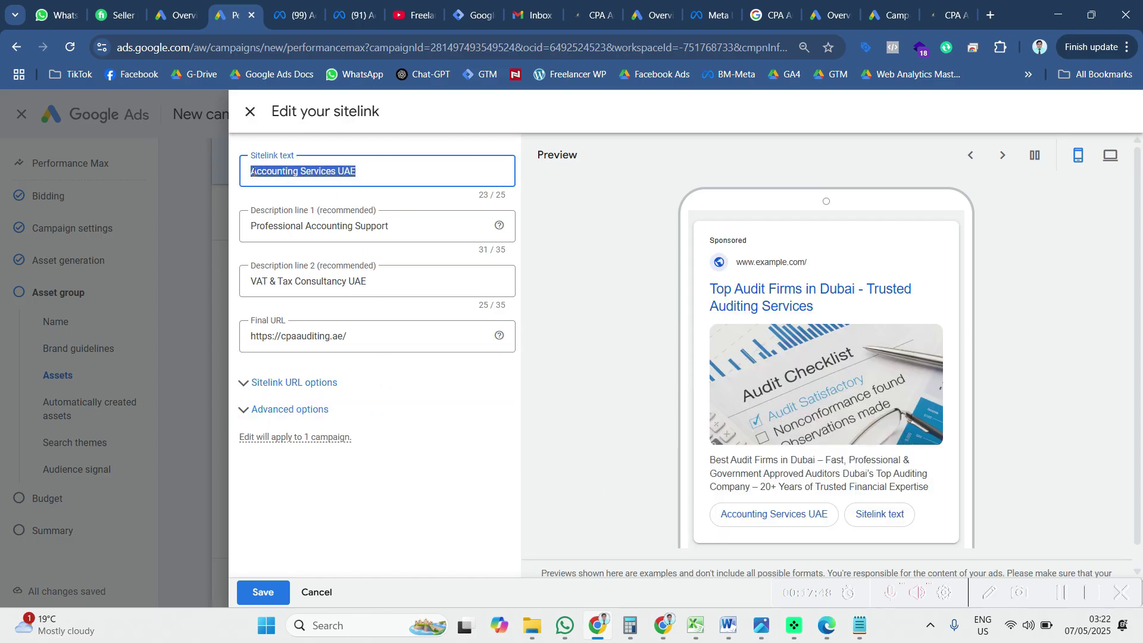
pyautogui.moveTo(467, 226); pyautogui.dragTo(267, 253)
pyautogui.moveTo(374, 282); pyautogui.dragTo(235, 286)
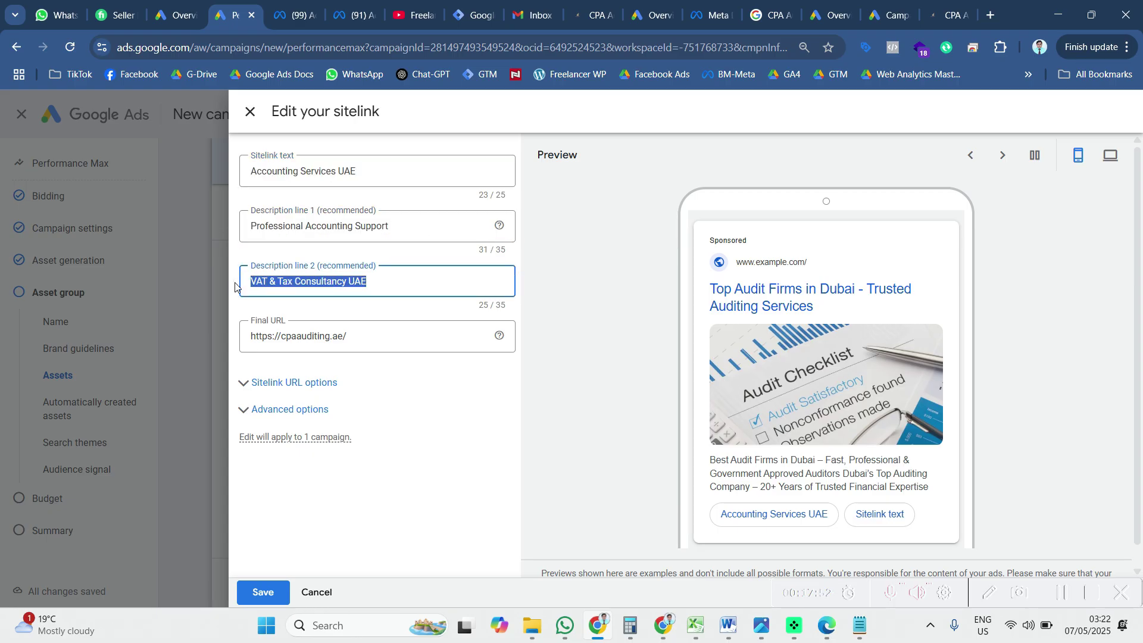
pyautogui.moveTo(354, 335); pyautogui.dragTo(248, 342)
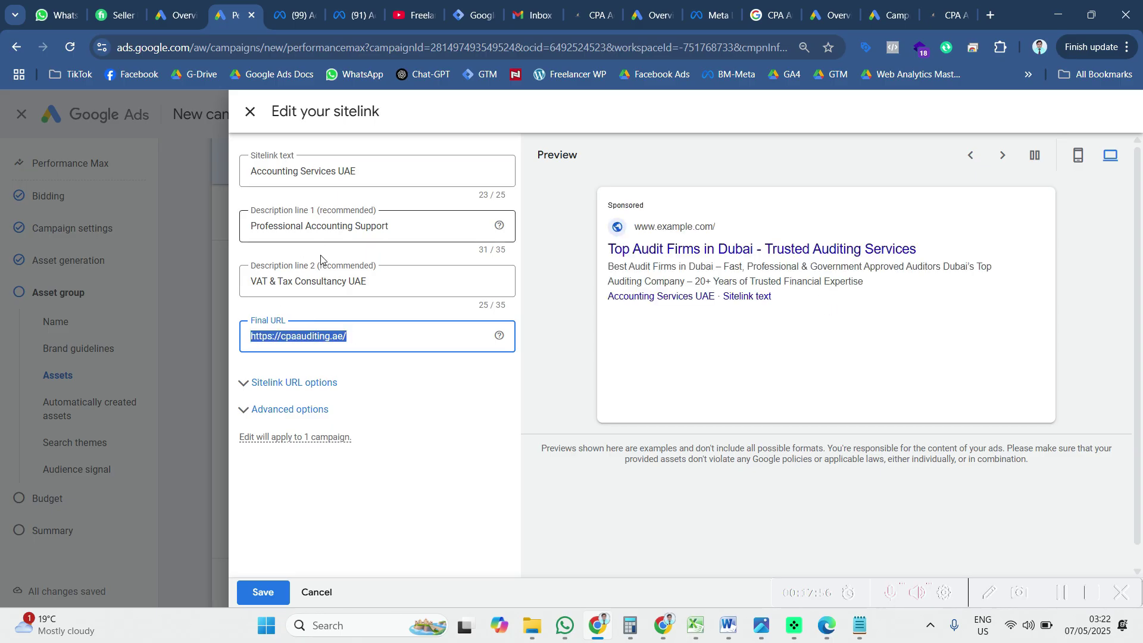
pyautogui.click(356, 336)
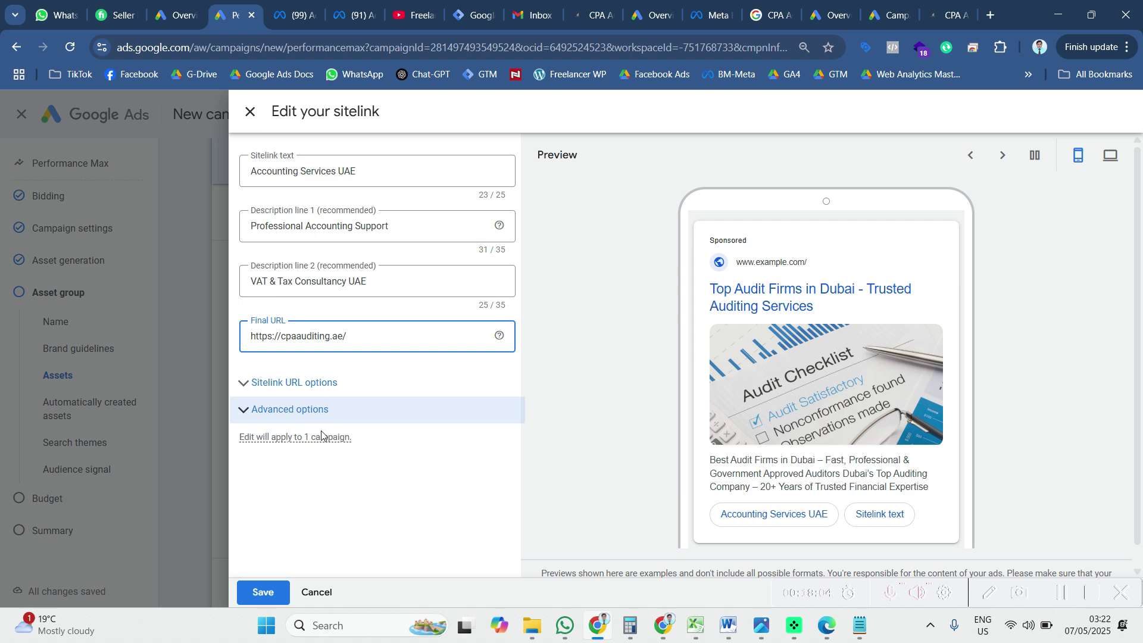
pyautogui.click(256, 592)
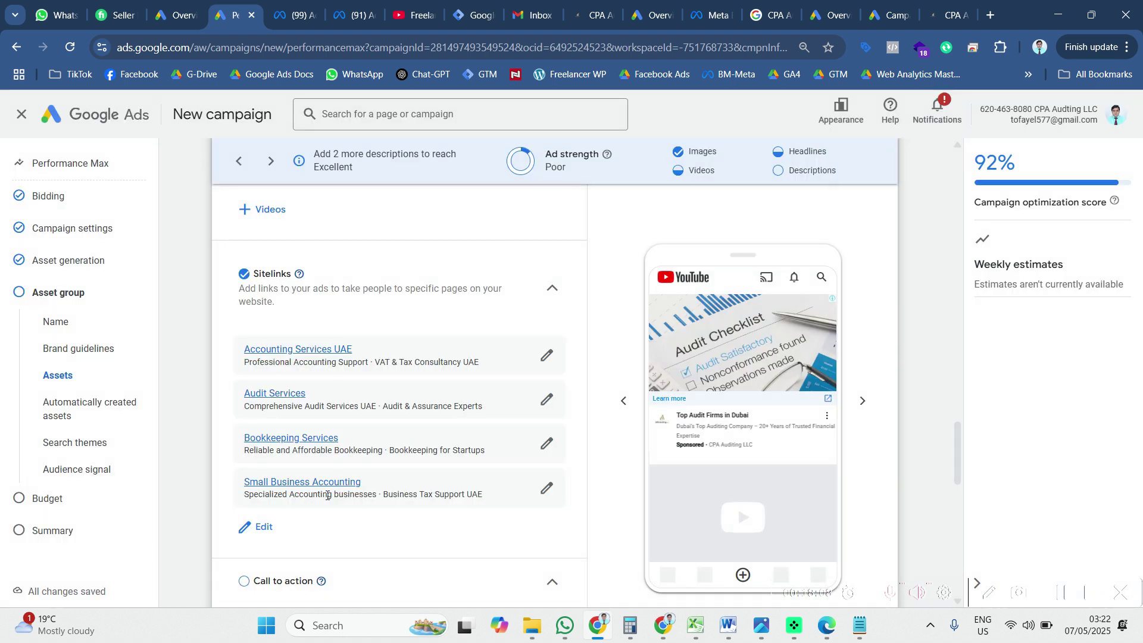
# Step: Try Learn more as the asset group's call to action and switch it back to Automated
pyautogui.scroll(-3, 327, 493)
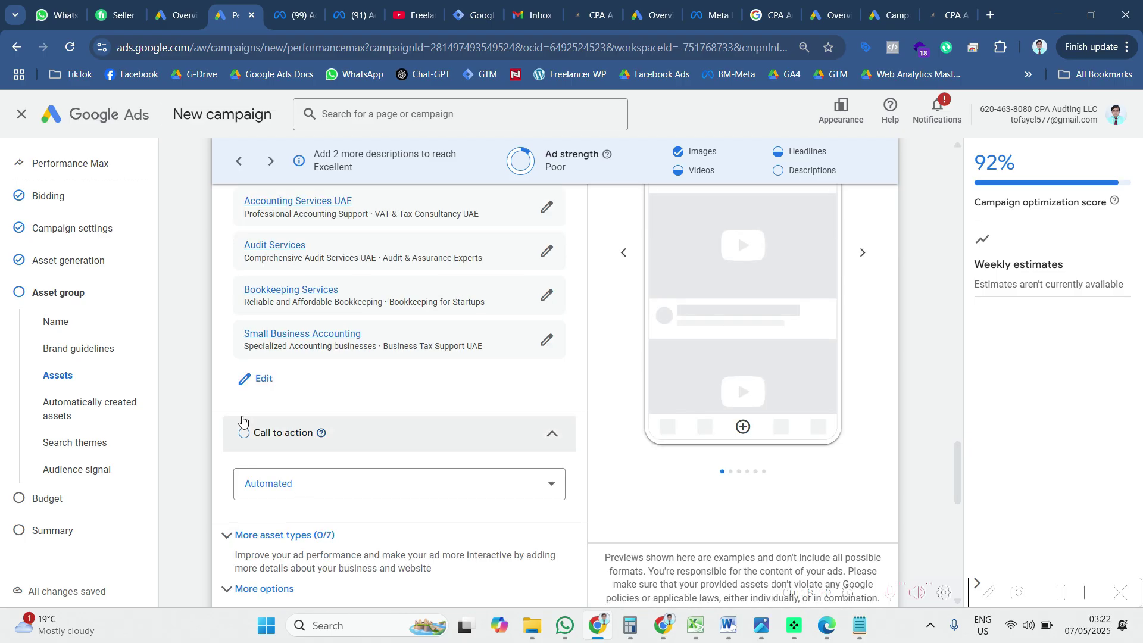
pyautogui.click(327, 485)
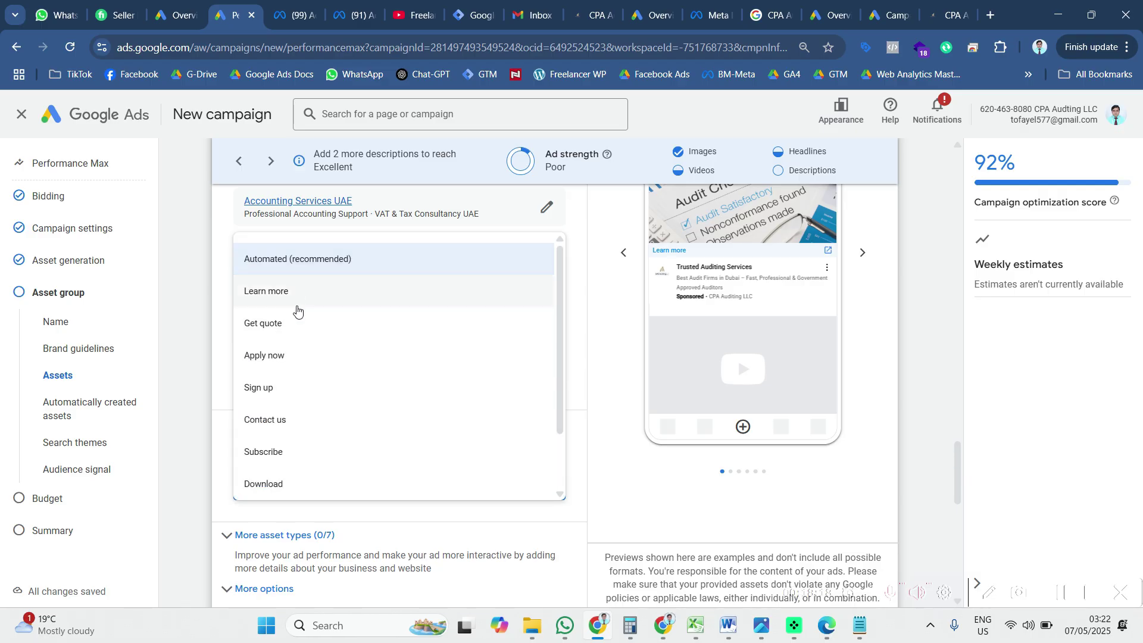
pyautogui.scroll(-2, 306, 428)
pyautogui.scroll(3, 307, 435)
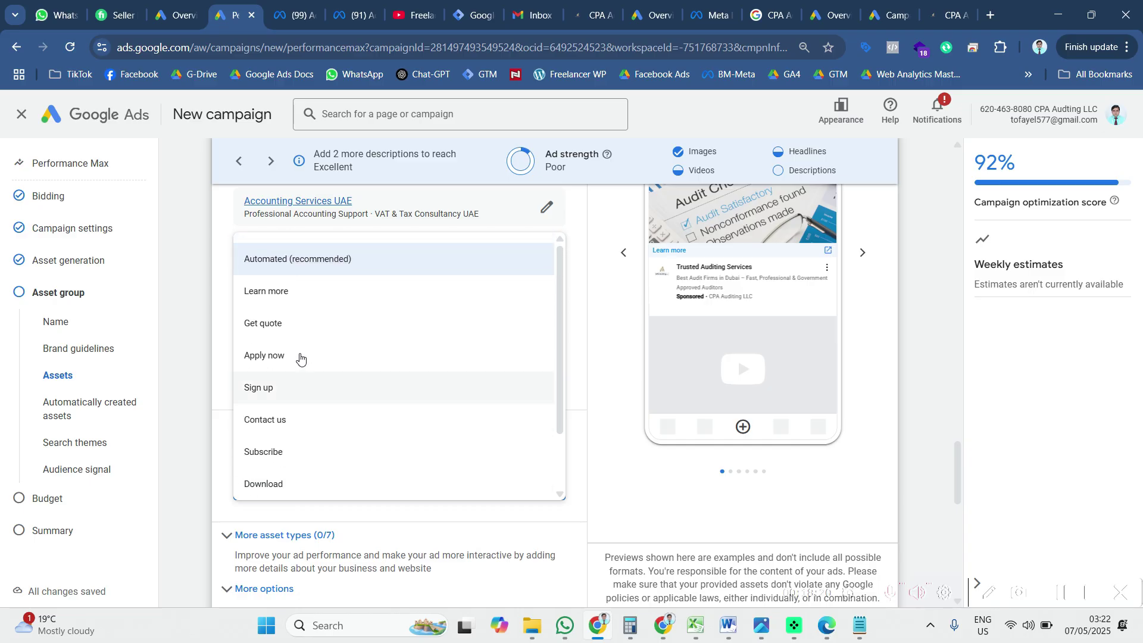
pyautogui.click(288, 295)
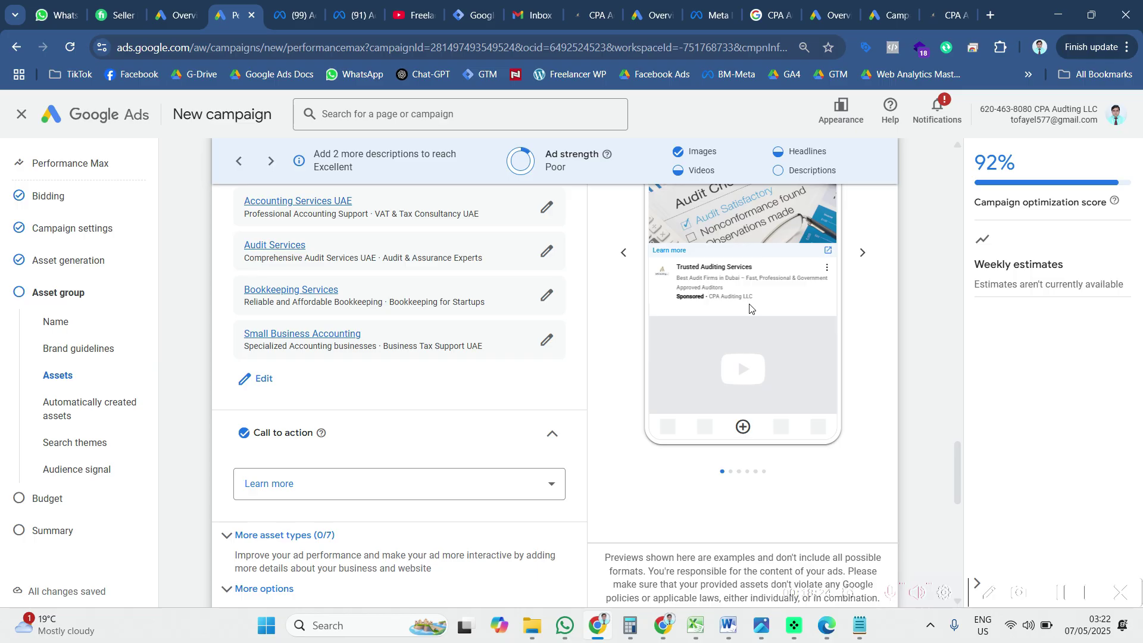
pyautogui.click(306, 490)
pyautogui.click(277, 266)
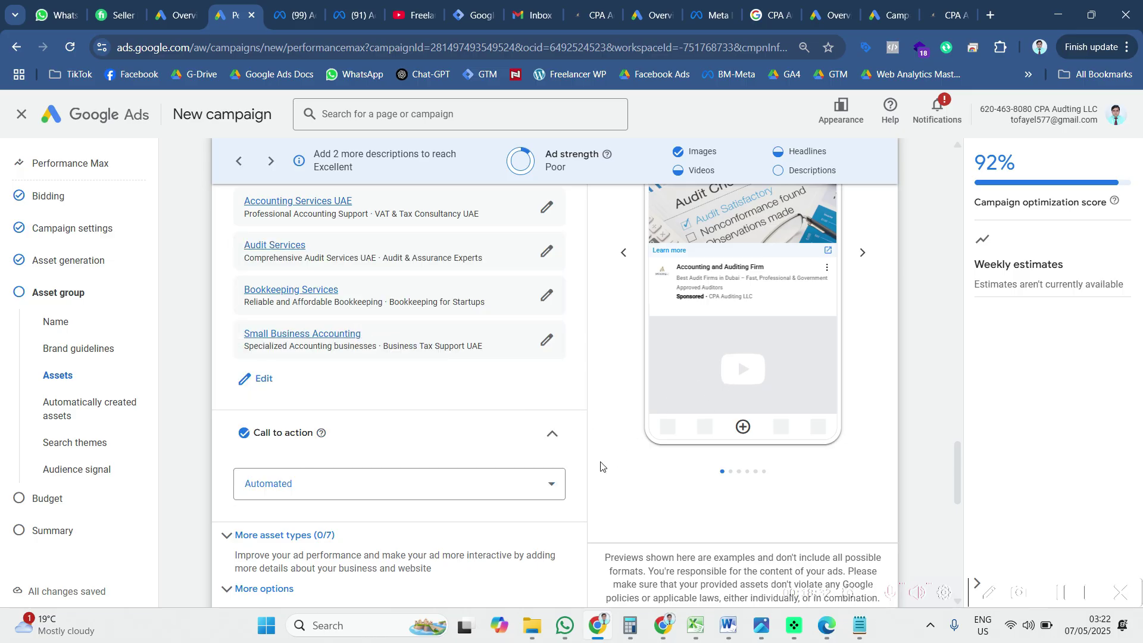
# Step: Review the additional asset types, including promotions, prices, calls, messages, lead forms and callouts, and expand the Locations section
pyautogui.scroll(-1, 411, 451)
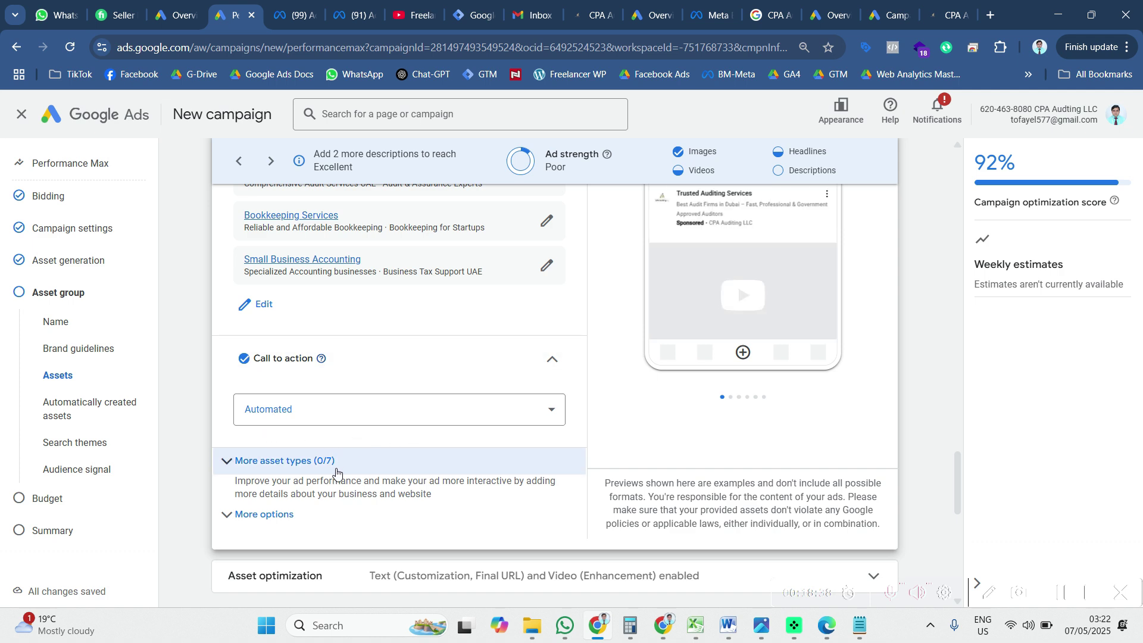
pyautogui.click(326, 463)
pyautogui.scroll(-3, 393, 464)
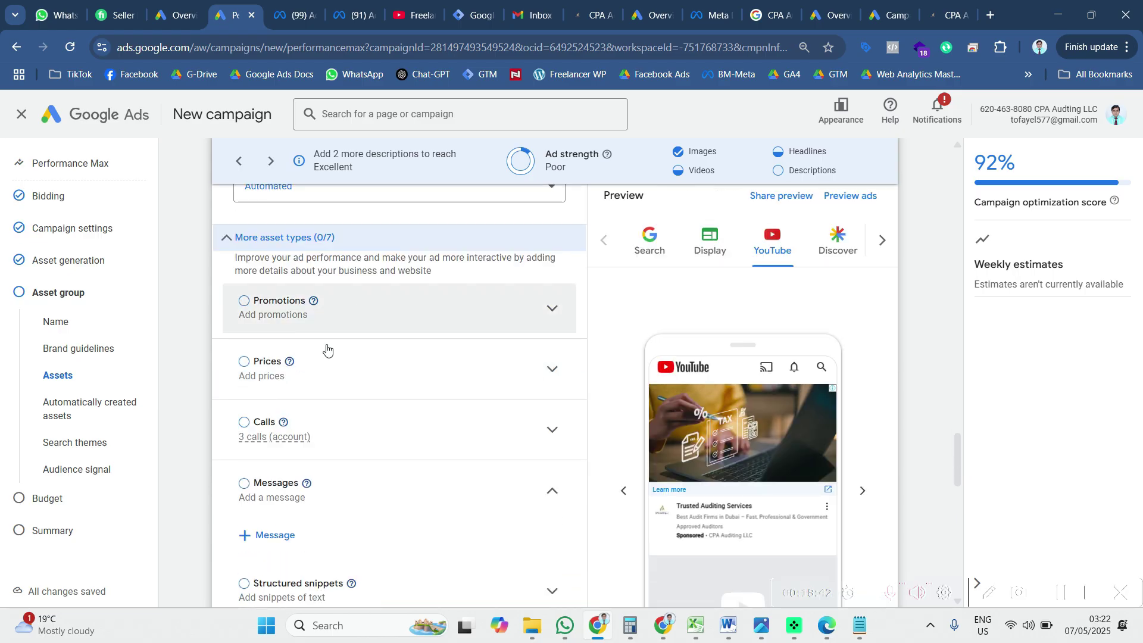
pyautogui.scroll(-1, 322, 442)
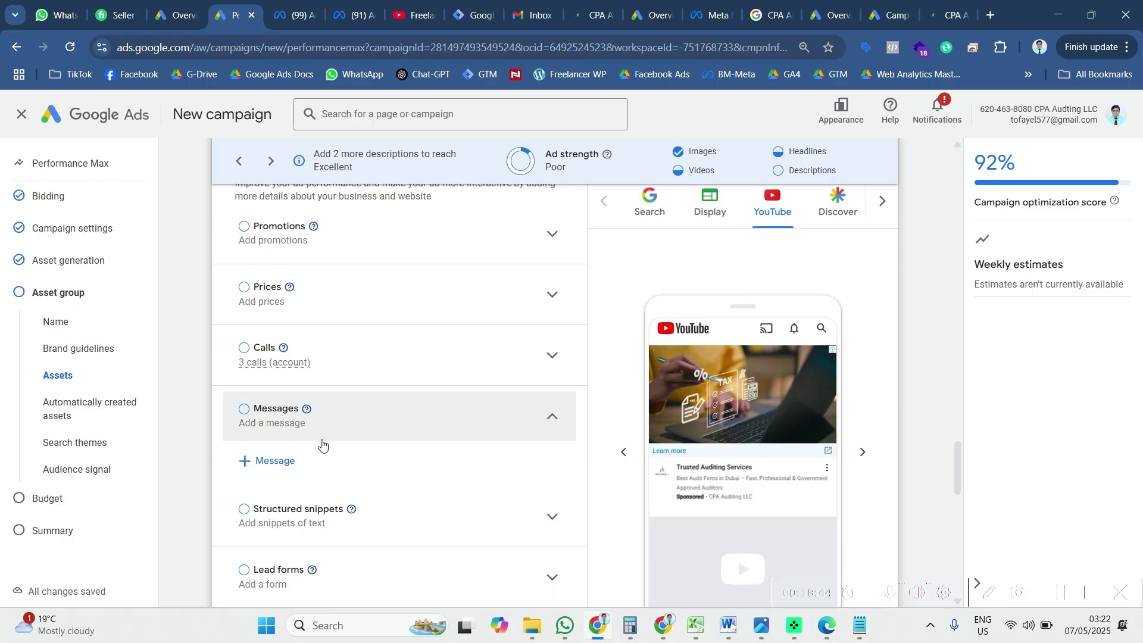
pyautogui.scroll(-1, 322, 442)
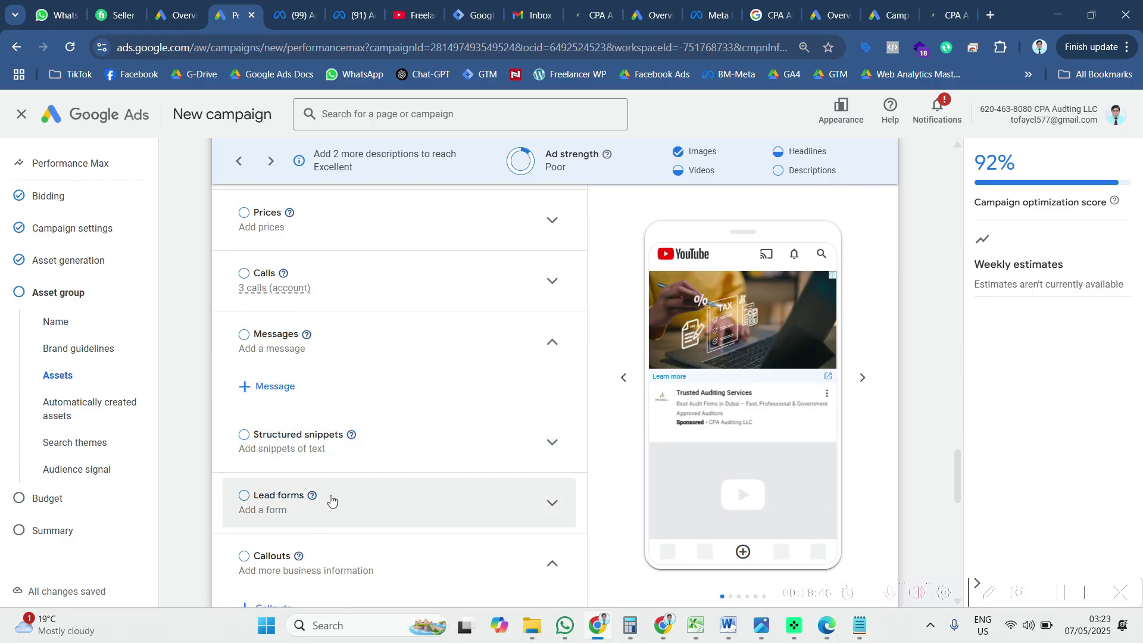
pyautogui.scroll(-2, 332, 500)
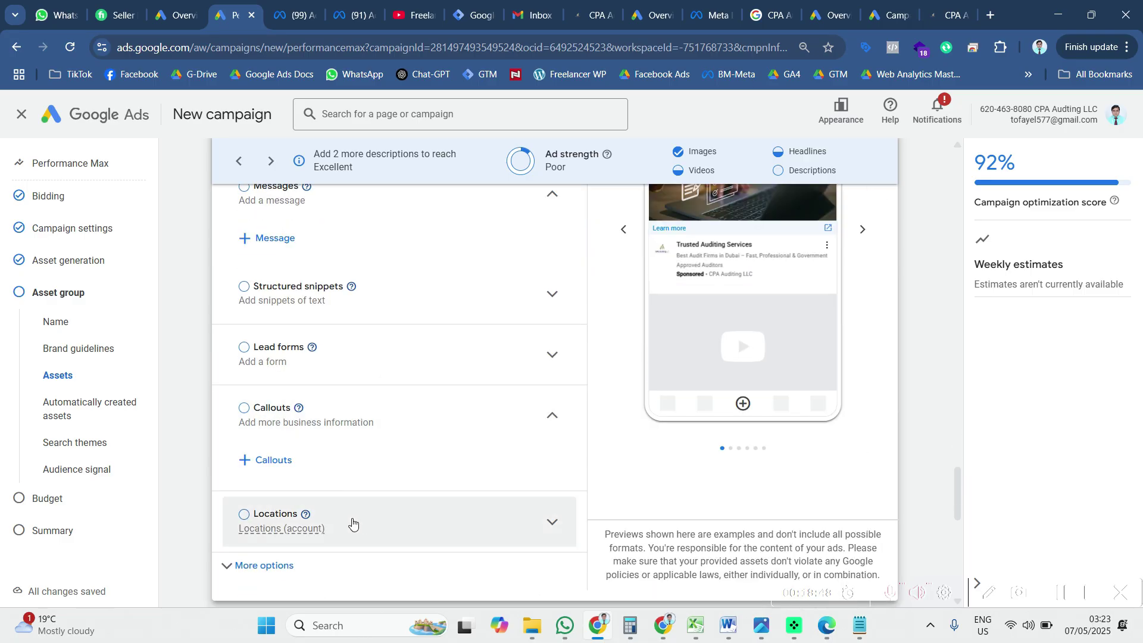
pyautogui.scroll(-2, 351, 519)
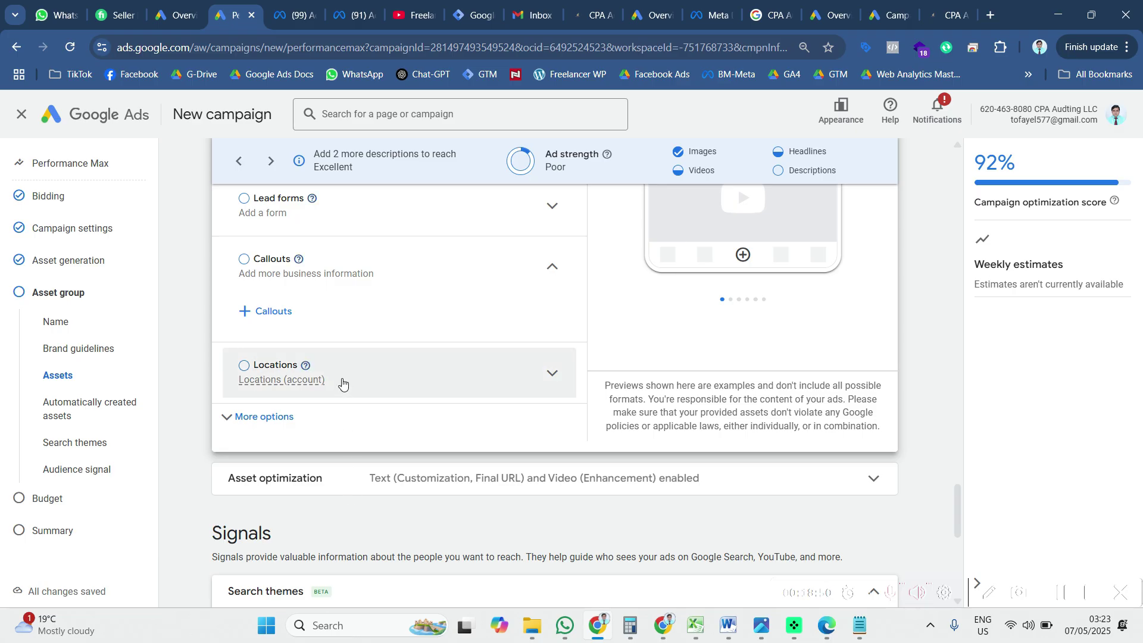
pyautogui.click(341, 383)
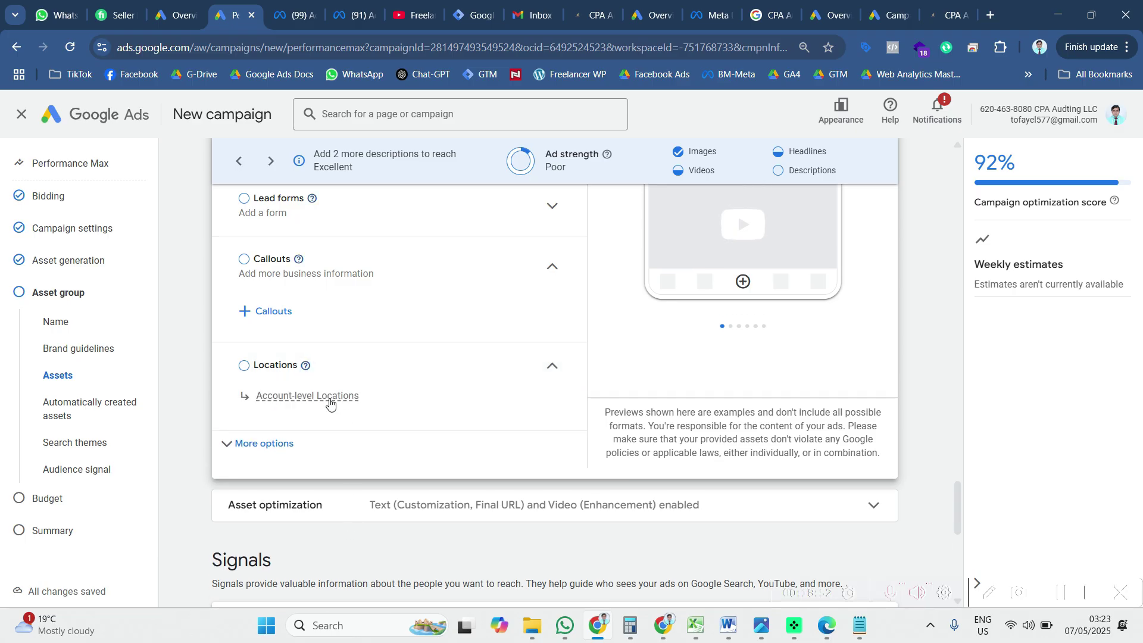
# Step: Check the account-level Locations asset against the CPA Auditing LLC Business Profile in Google Search, then return to the new campaign
pyautogui.moveTo(323, 399)
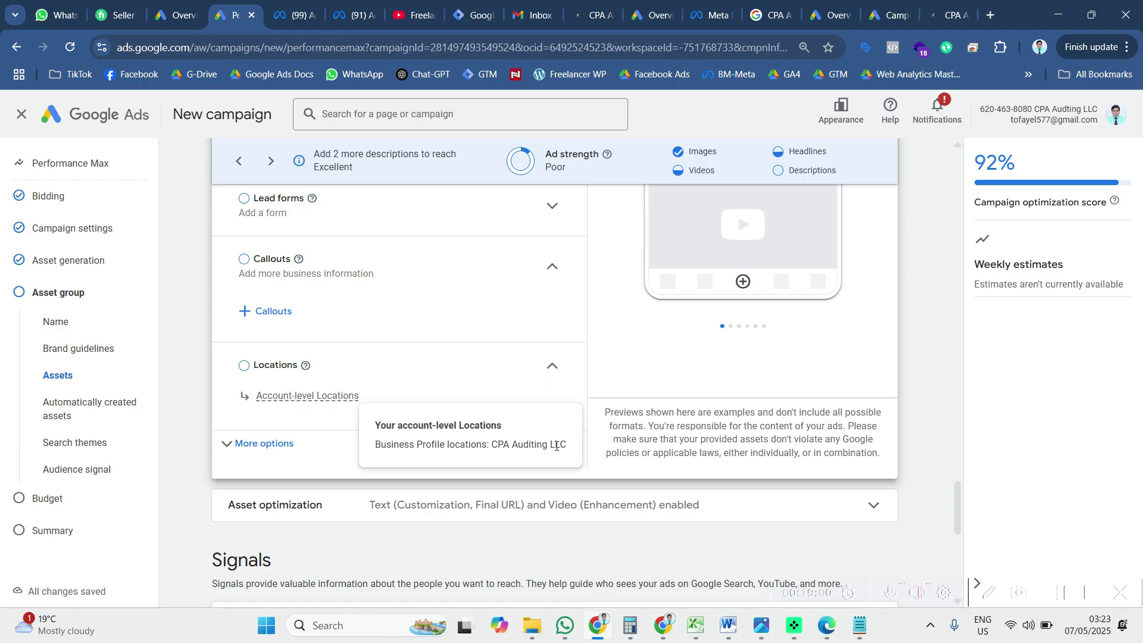
pyautogui.click(768, 15)
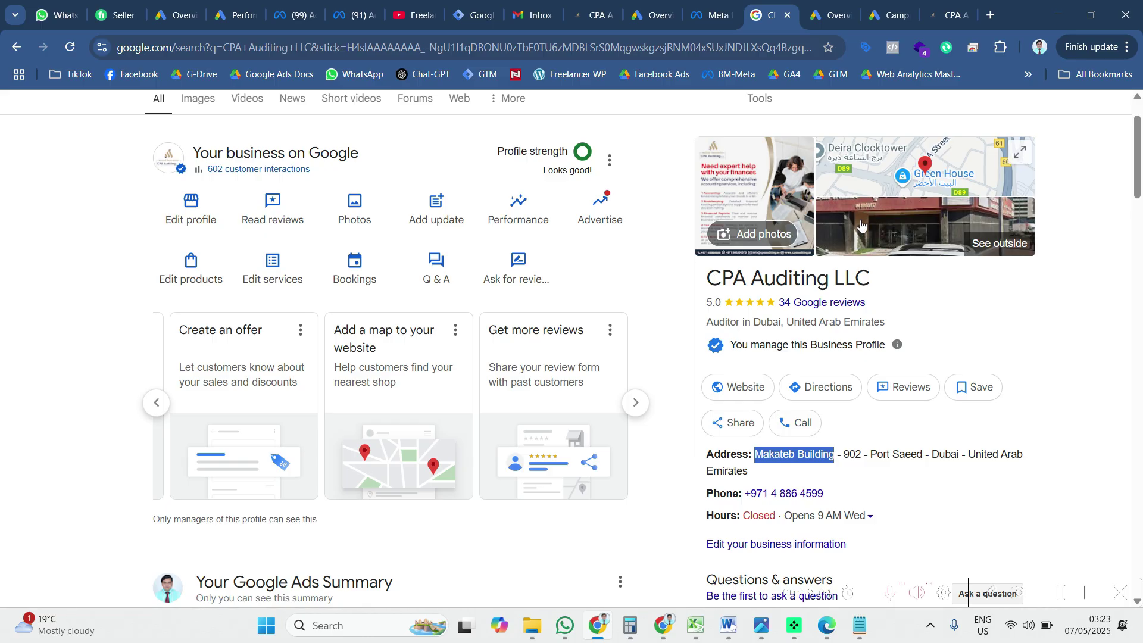
pyautogui.scroll(2, 861, 226)
pyautogui.click(1064, 139)
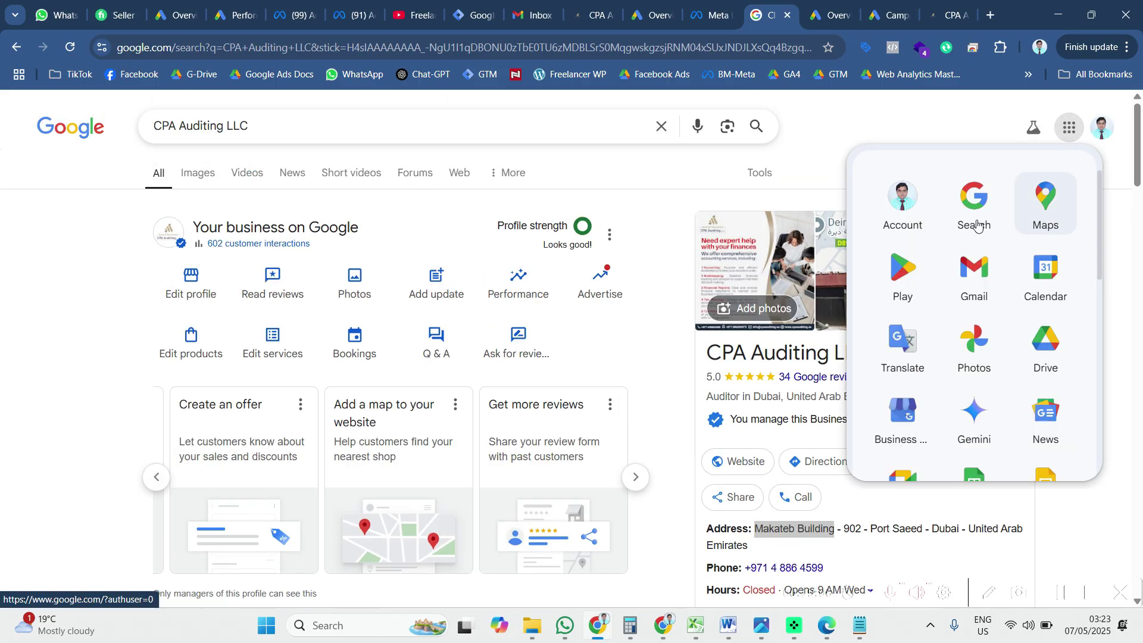
pyautogui.scroll(-1, 978, 225)
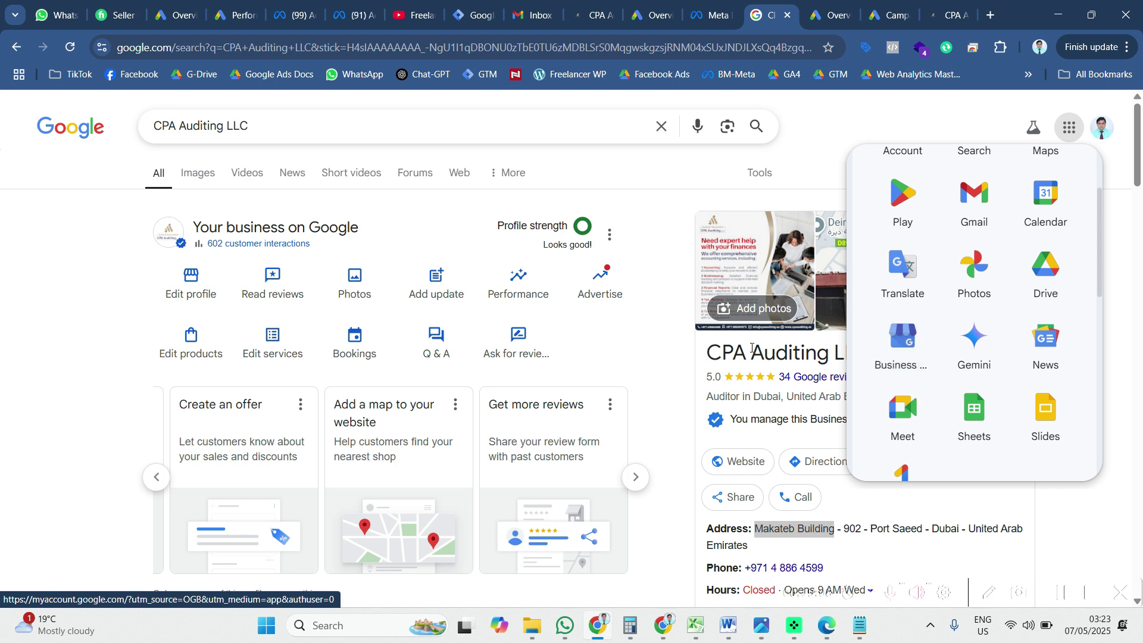
pyautogui.click(707, 334)
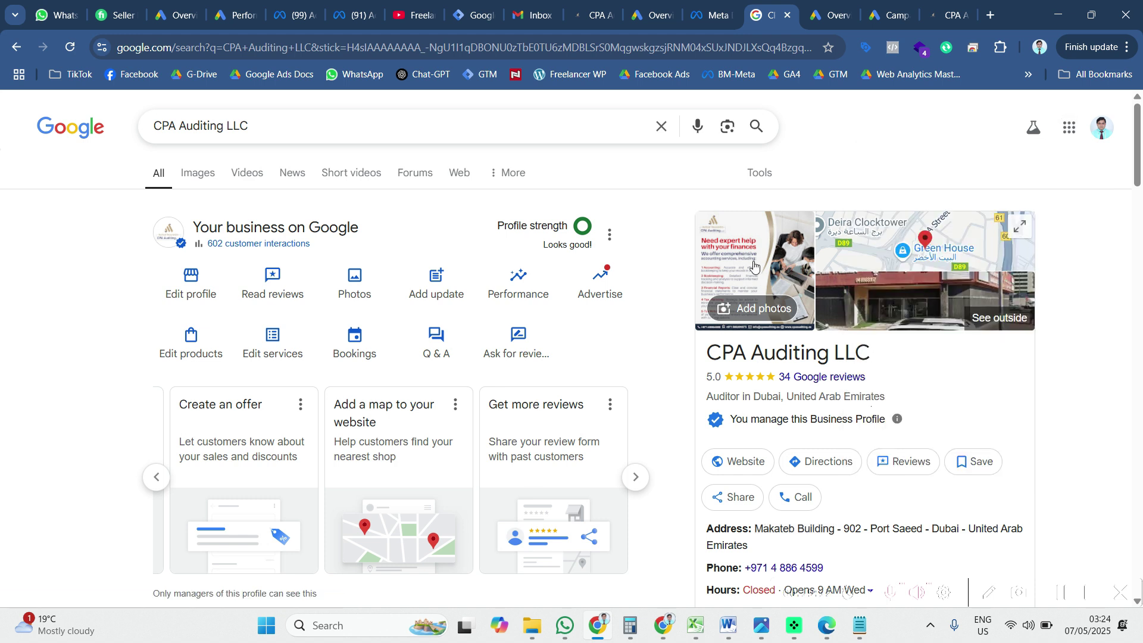
pyautogui.click(241, 14)
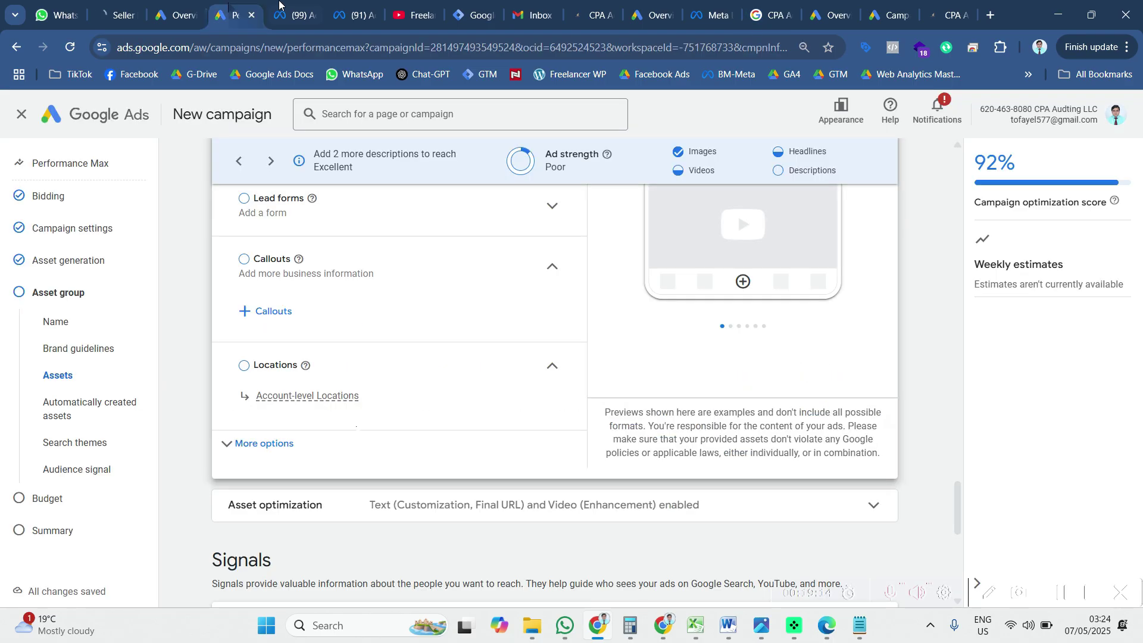
pyautogui.moveTo(284, 399)
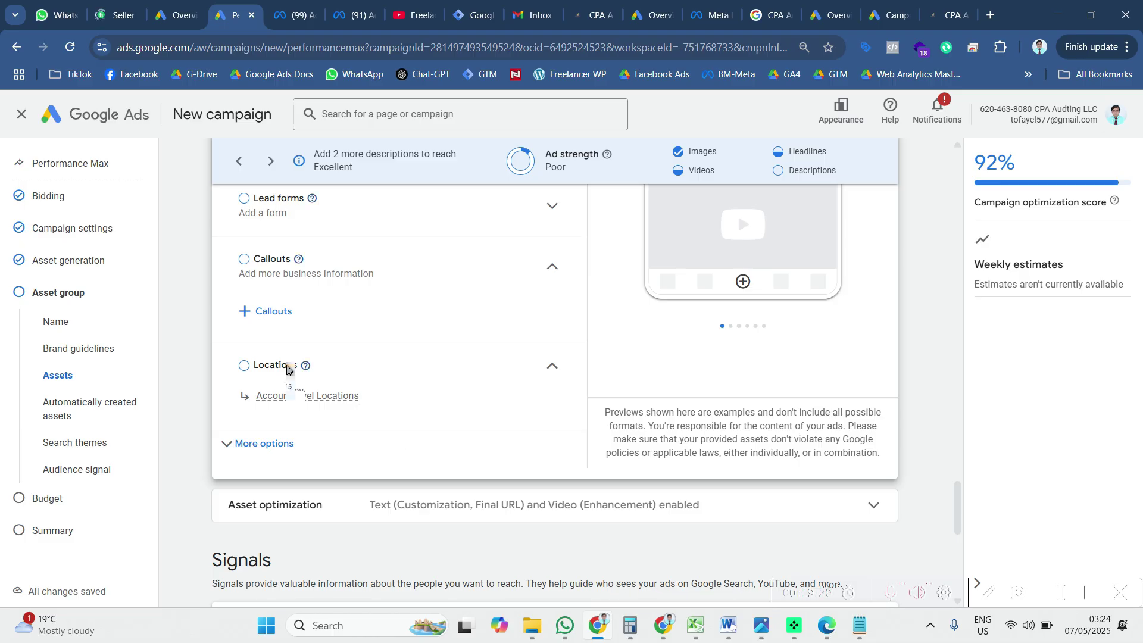
# Step: Add the company's existing call asset in international number format to the campaign-level calls and apply it
pyautogui.scroll(4, 334, 400)
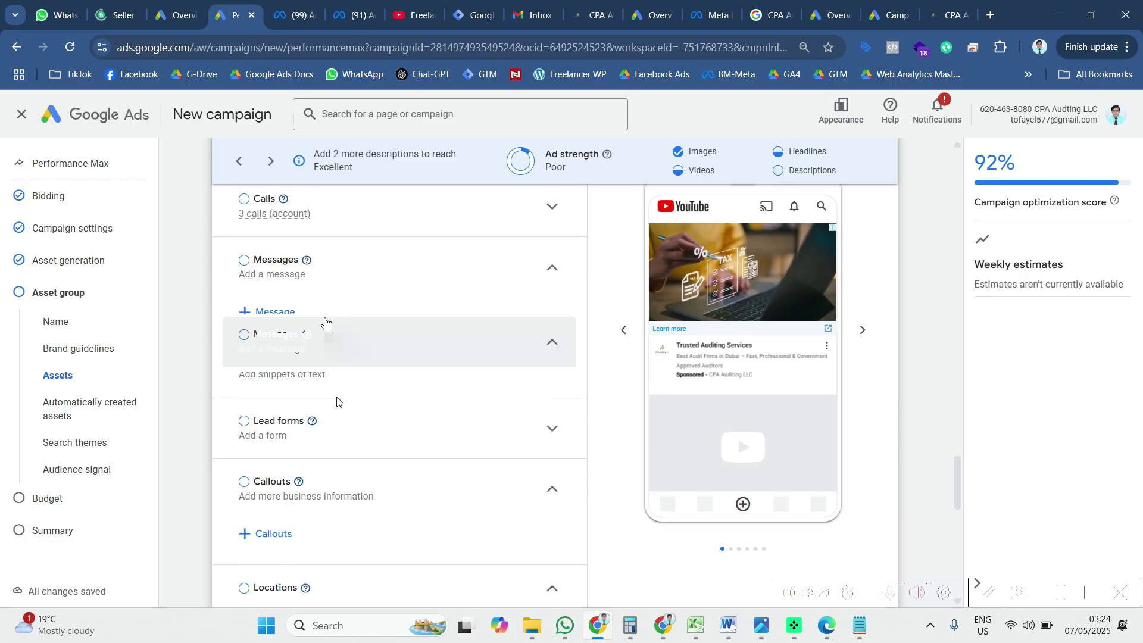
pyautogui.scroll(1, 332, 327)
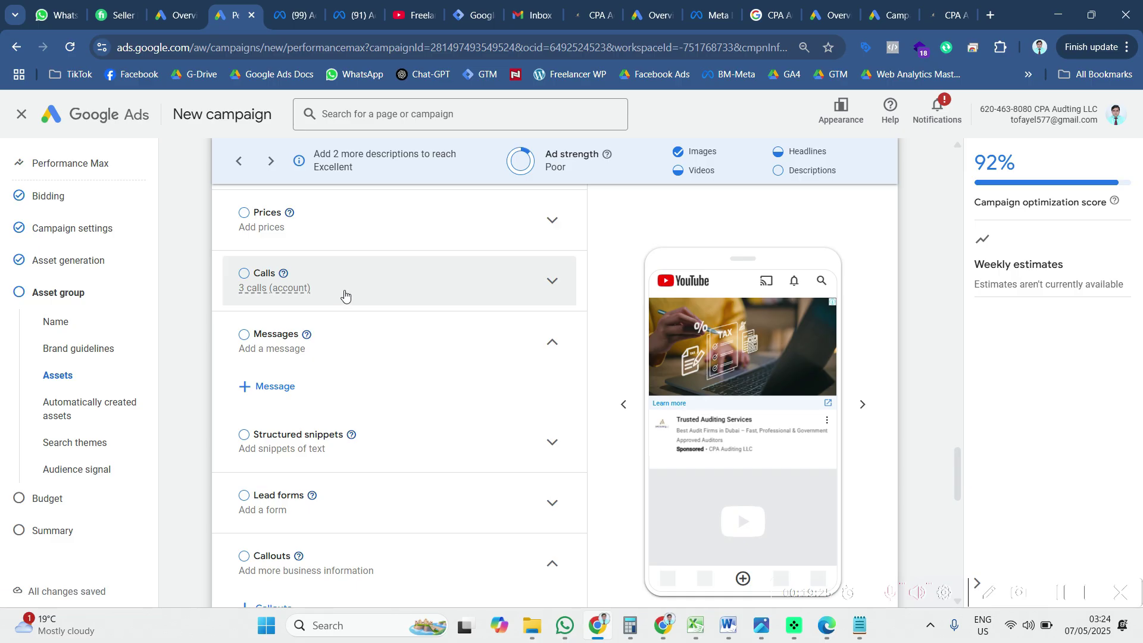
pyautogui.click(345, 292)
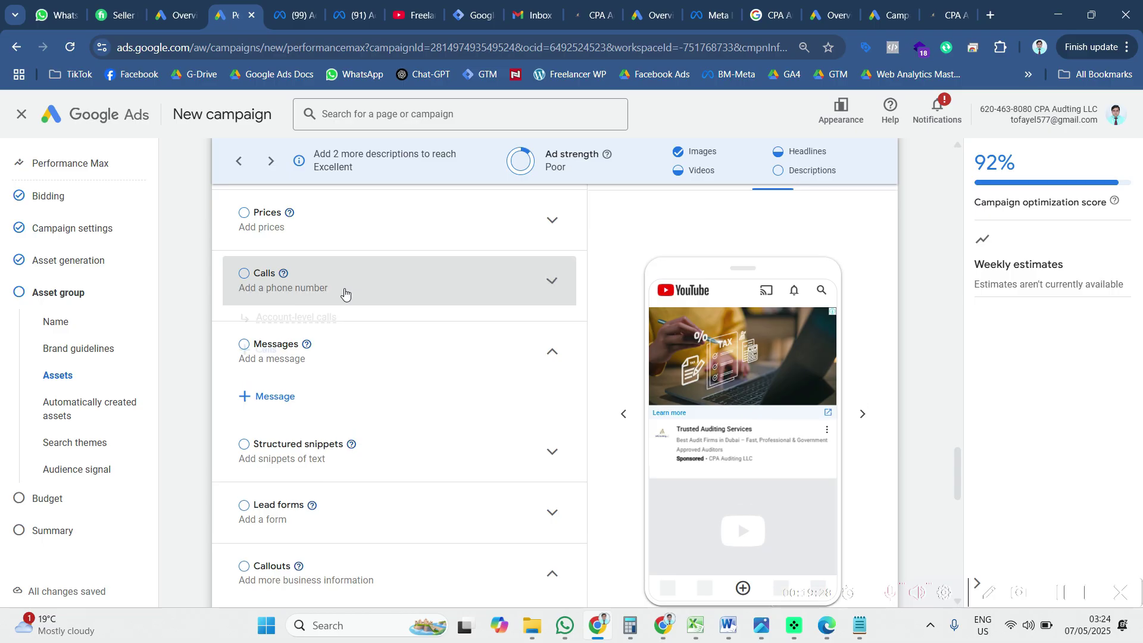
pyautogui.moveTo(343, 316)
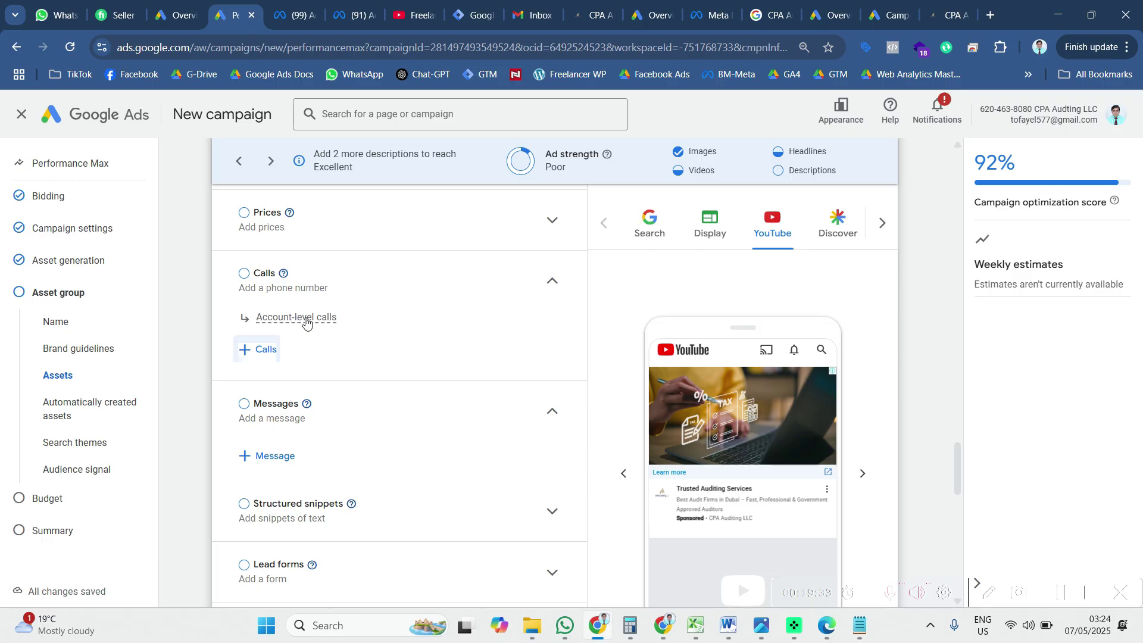
pyautogui.click(264, 349)
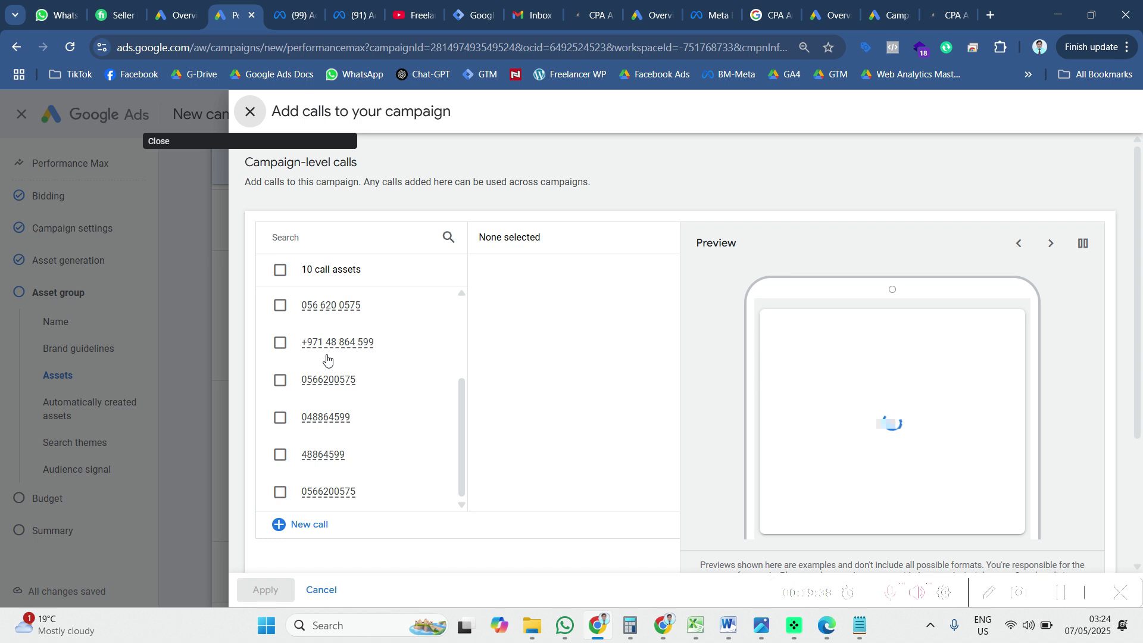
pyautogui.click(280, 343)
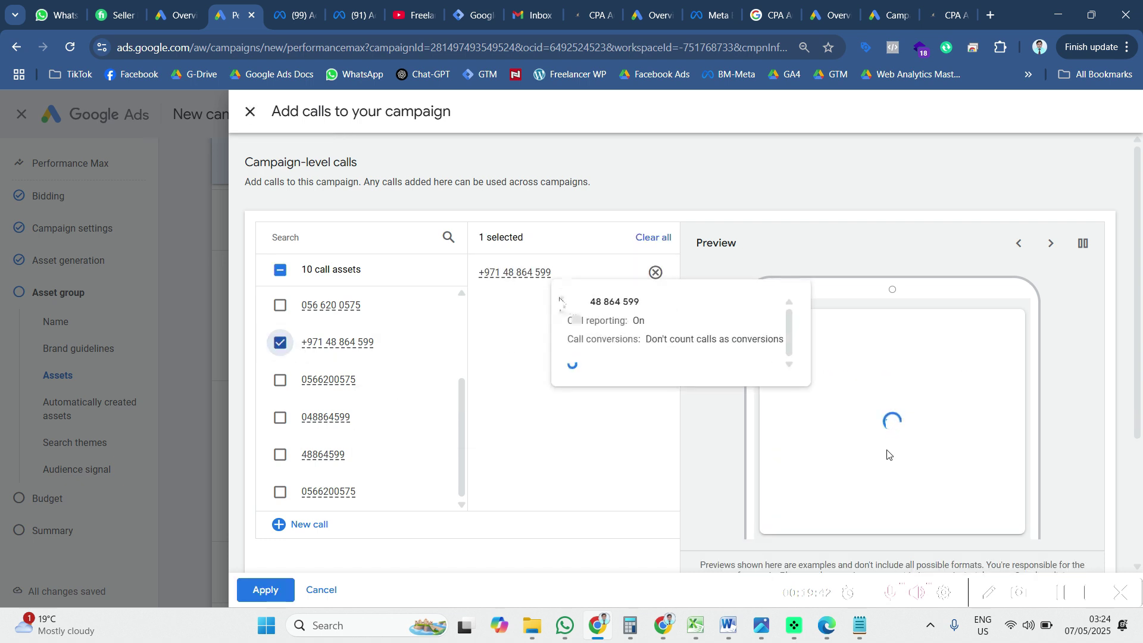
pyautogui.scroll(-4, 890, 429)
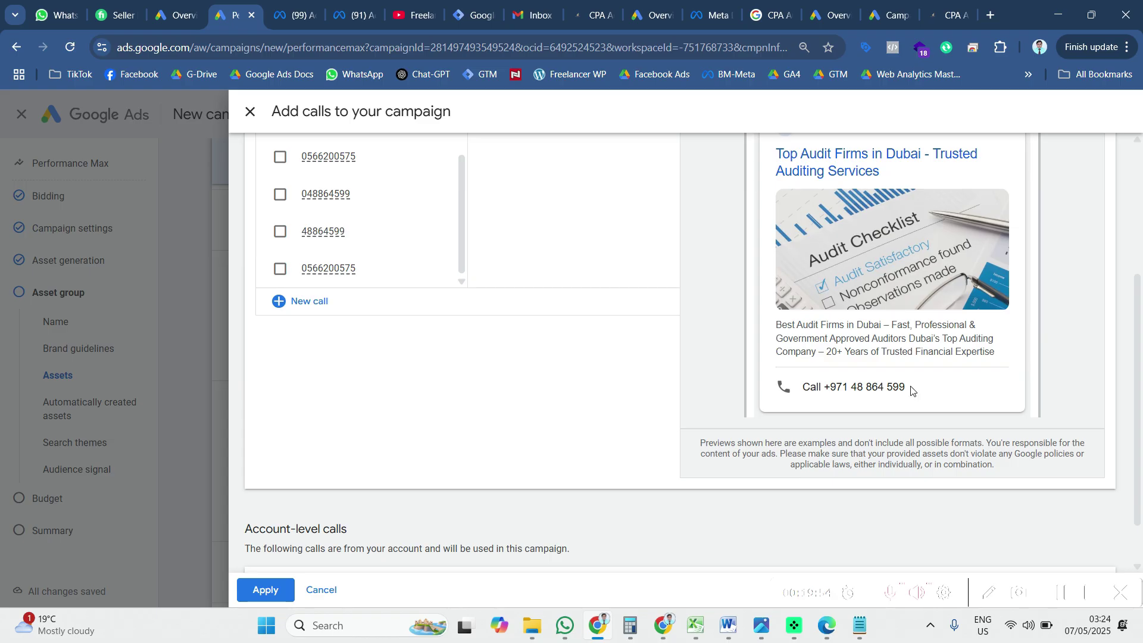
pyautogui.click(327, 589)
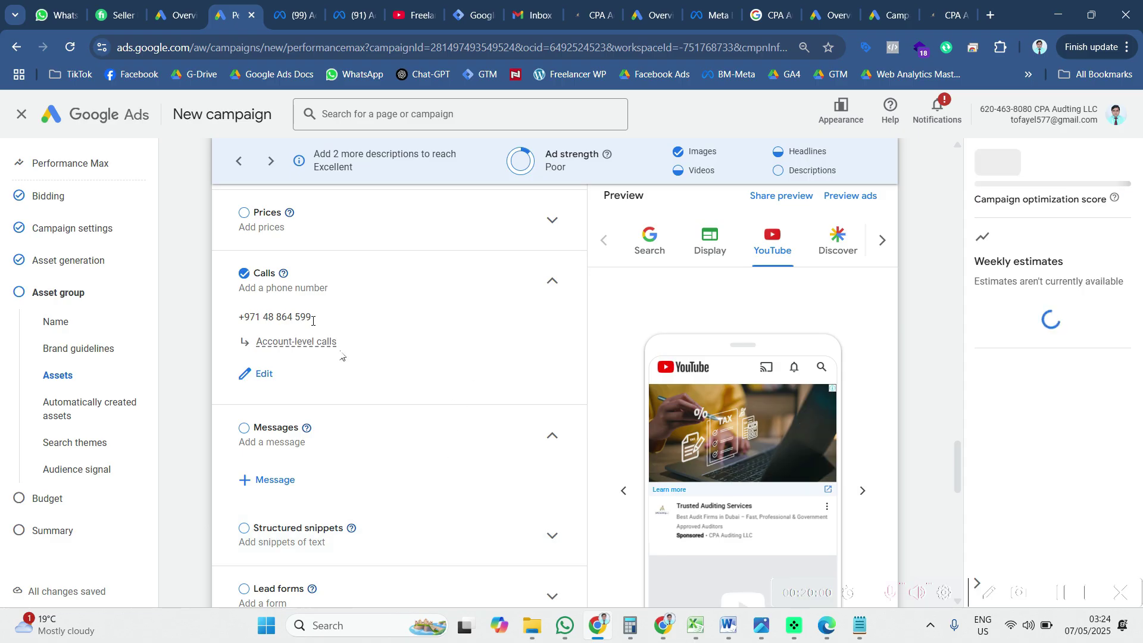
# Step: Review the asset group's name, business details, headlines, long headlines, descriptions, images, sitelinks, call to action and additional asset types
pyautogui.scroll(-4, 369, 393)
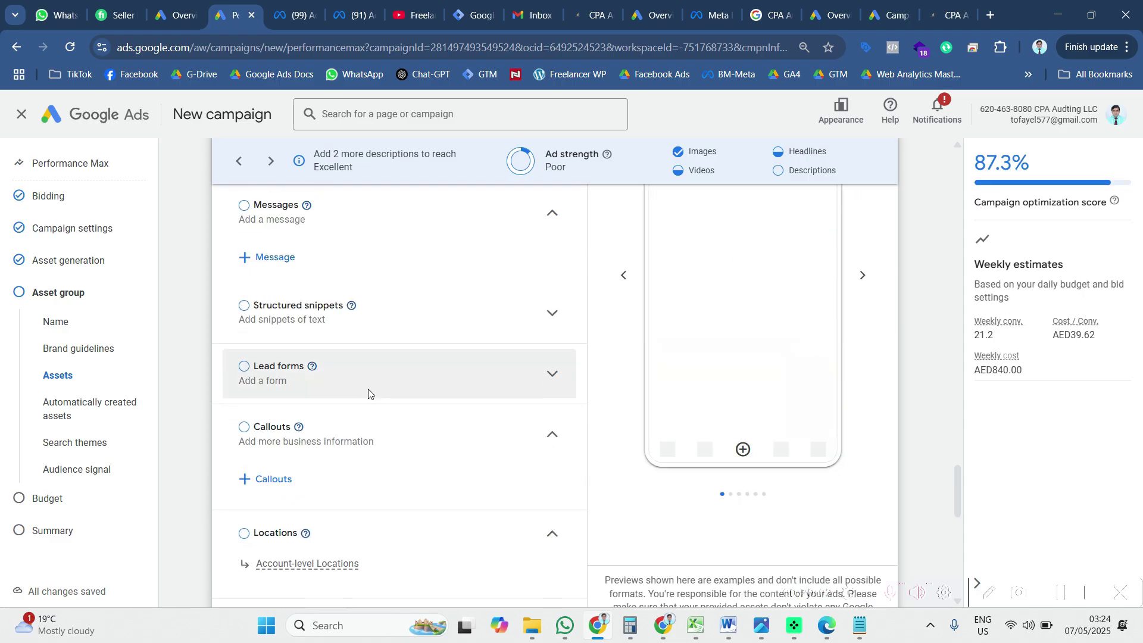
pyautogui.scroll(2, 326, 470)
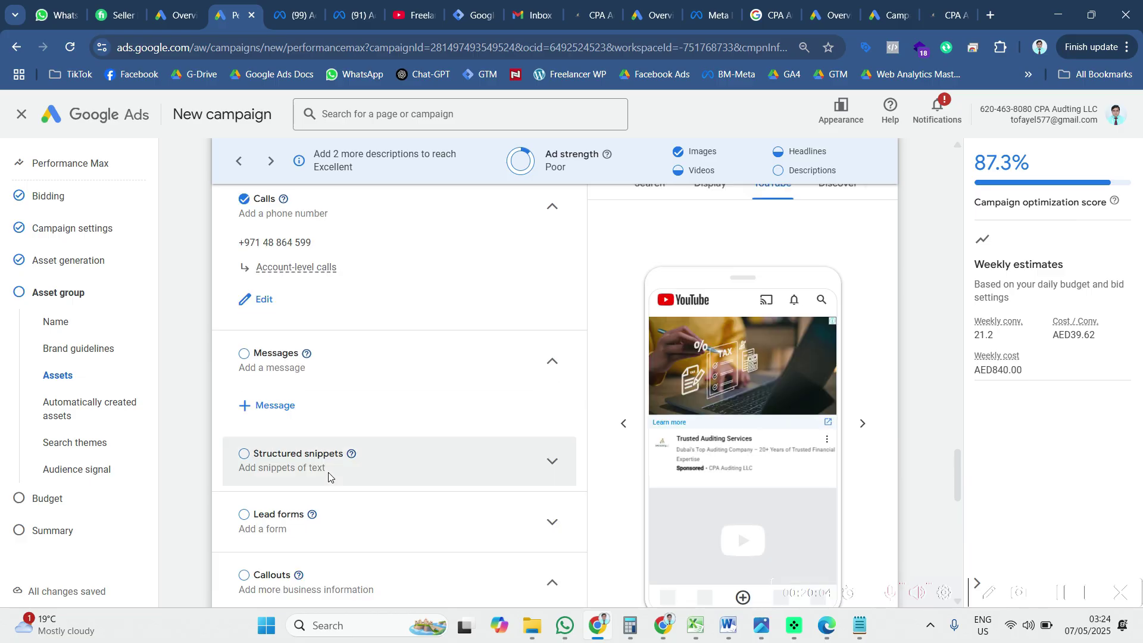
pyautogui.scroll(9, 328, 476)
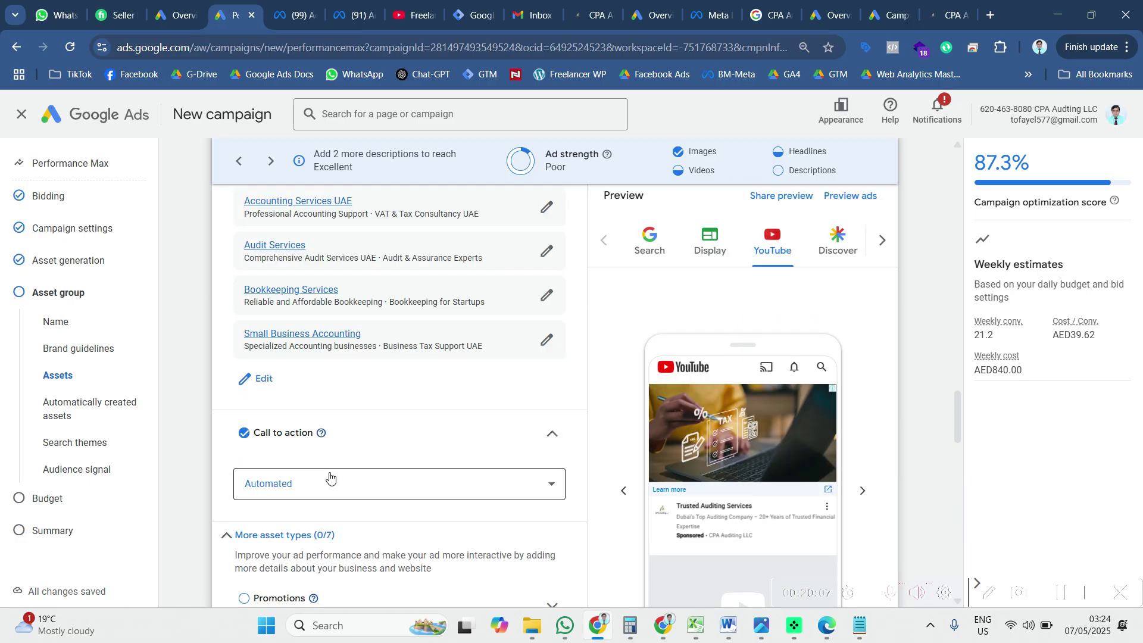
pyautogui.scroll(5, 330, 477)
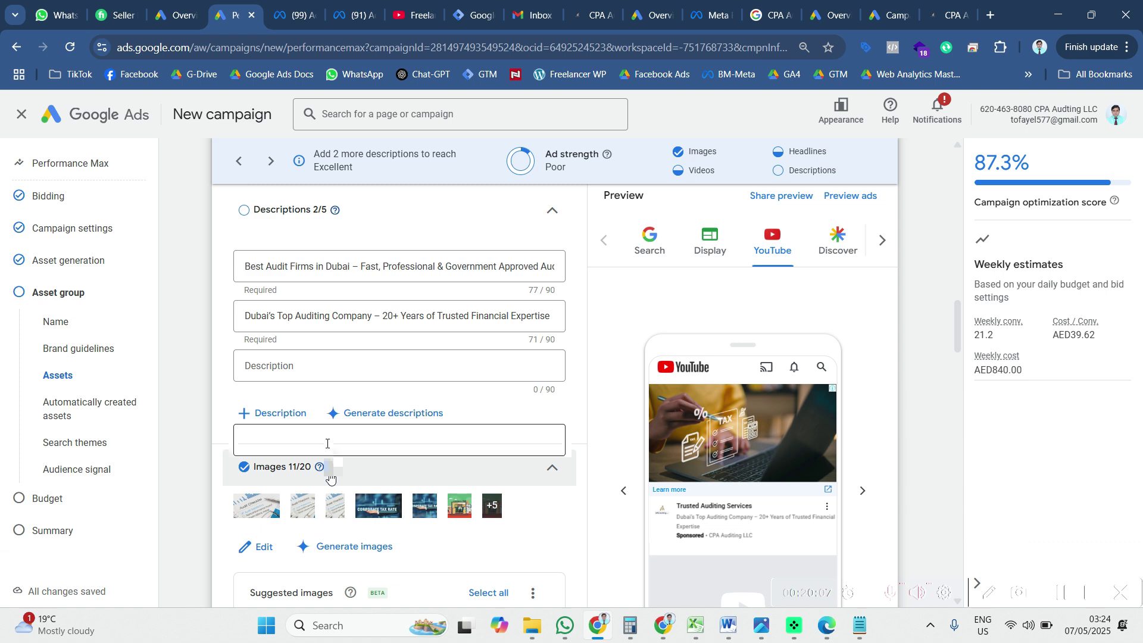
pyautogui.scroll(5, 331, 452)
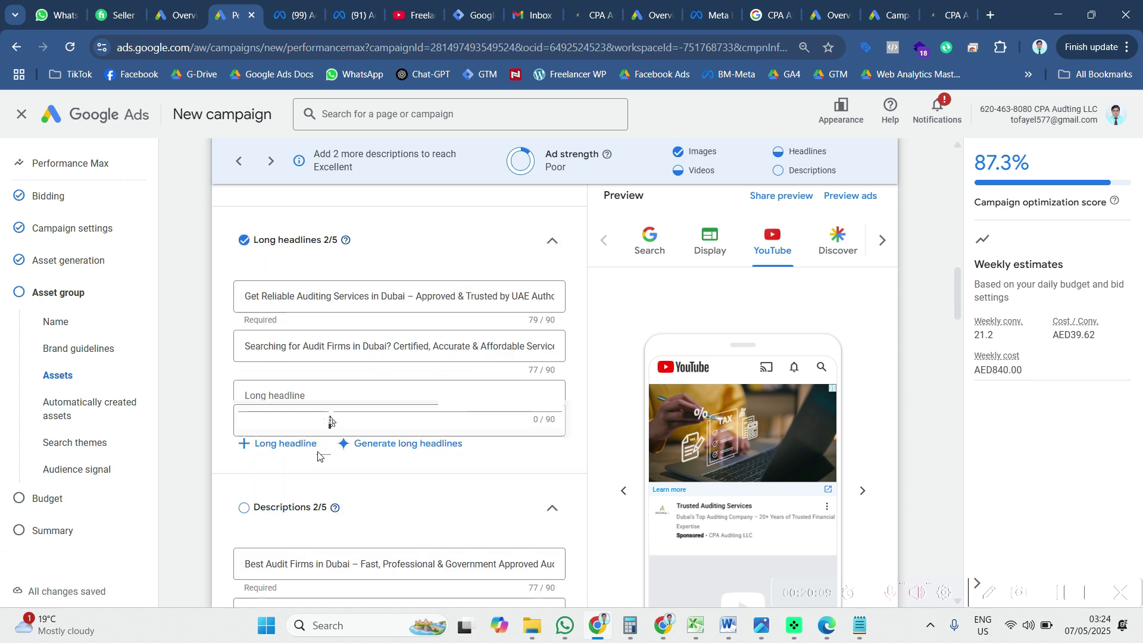
pyautogui.scroll(6, 329, 421)
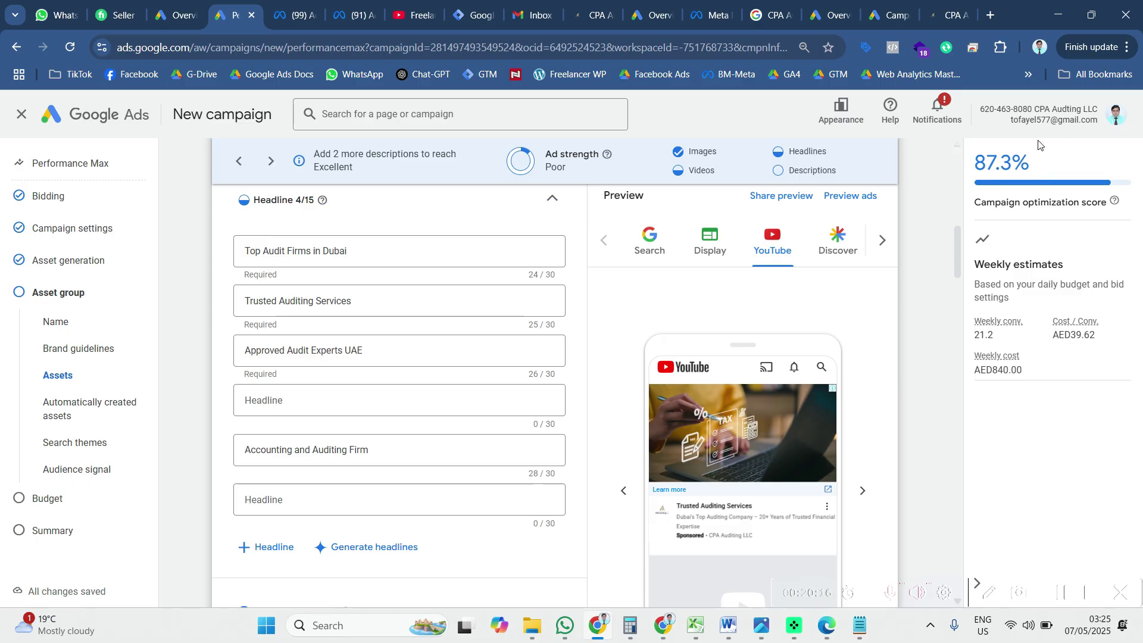
pyautogui.scroll(10, 428, 380)
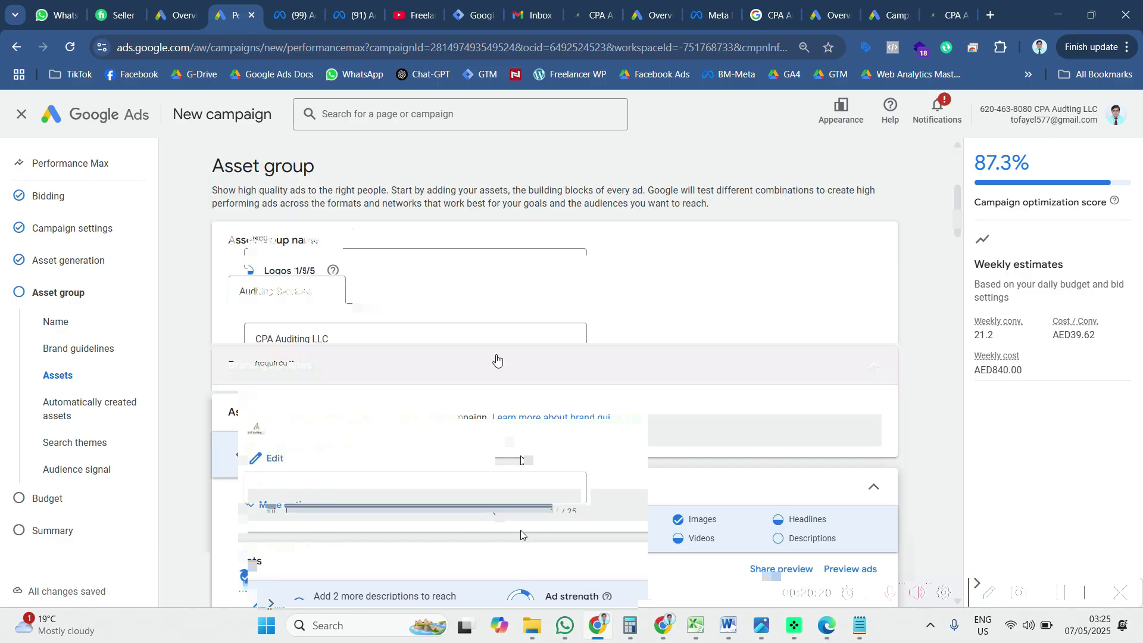
pyautogui.scroll(-10, 497, 359)
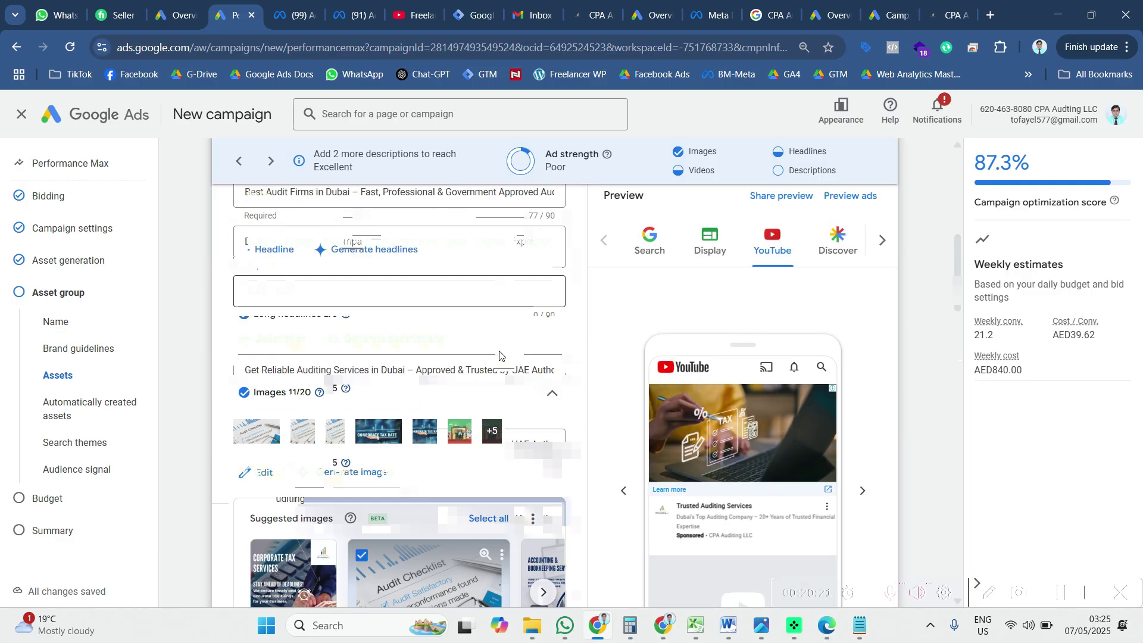
pyautogui.scroll(-10, 500, 356)
pyautogui.scroll(-5, 501, 352)
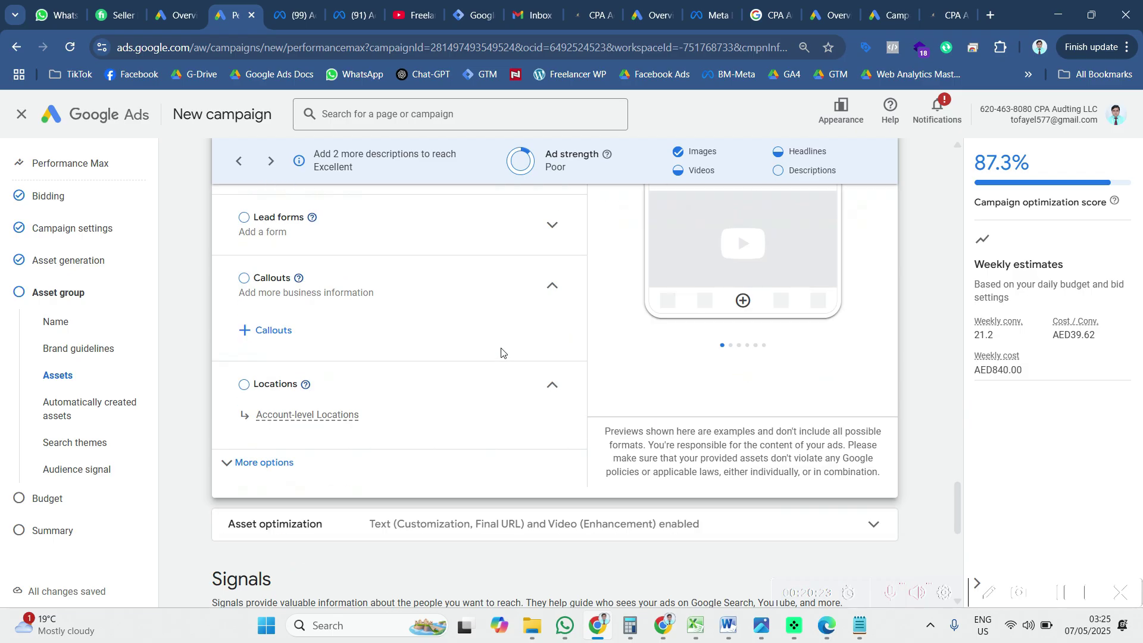
# Step: Examine the Search themes and Audience signal sections, including the suggested first-party data segments, without selecting any
pyautogui.scroll(-6, 502, 352)
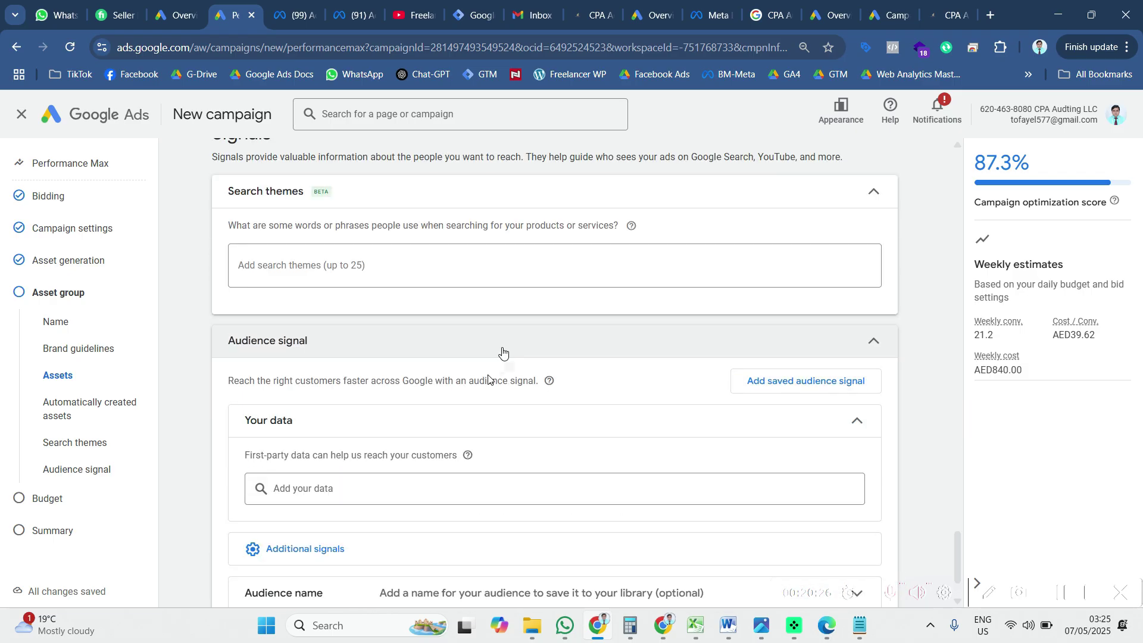
pyautogui.scroll(2, 488, 376)
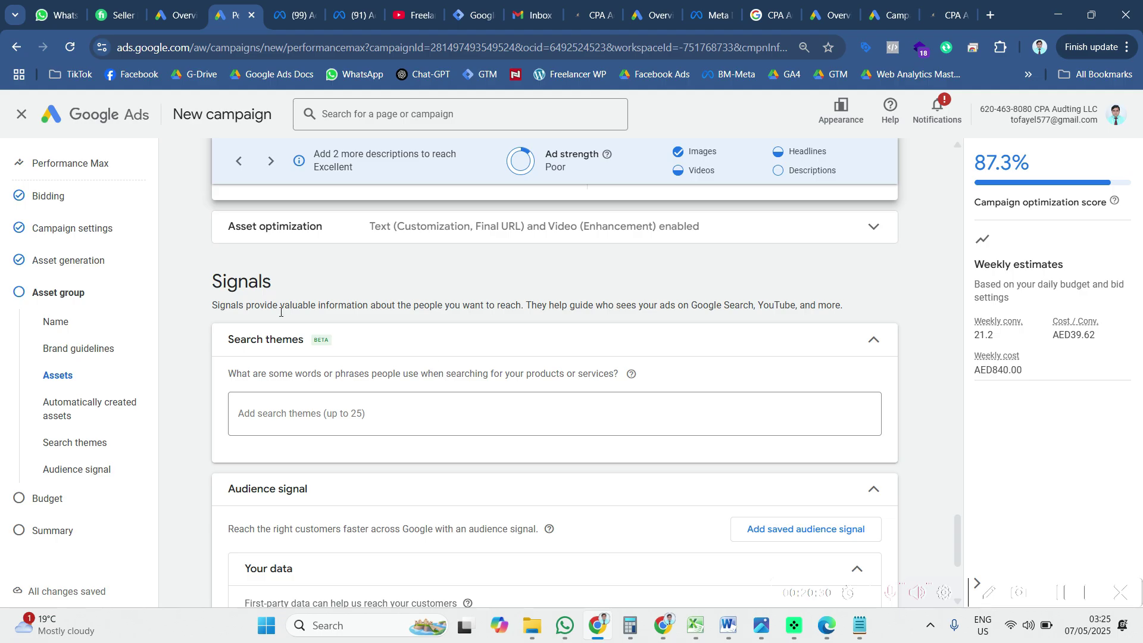
pyautogui.scroll(-3, 391, 419)
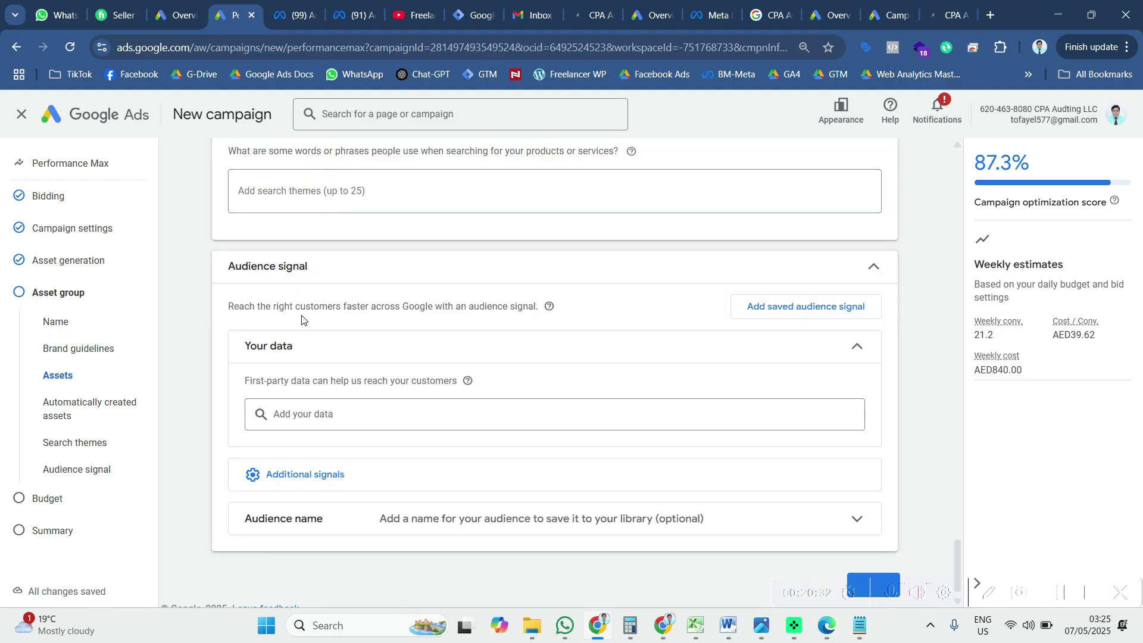
pyautogui.click(414, 416)
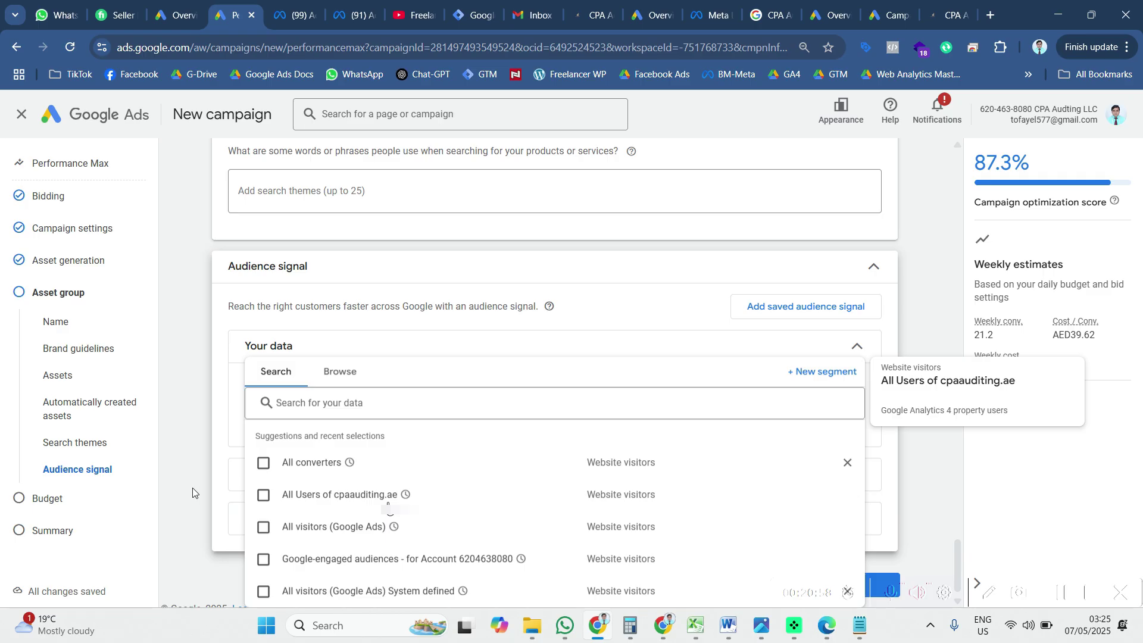
pyautogui.click(267, 278)
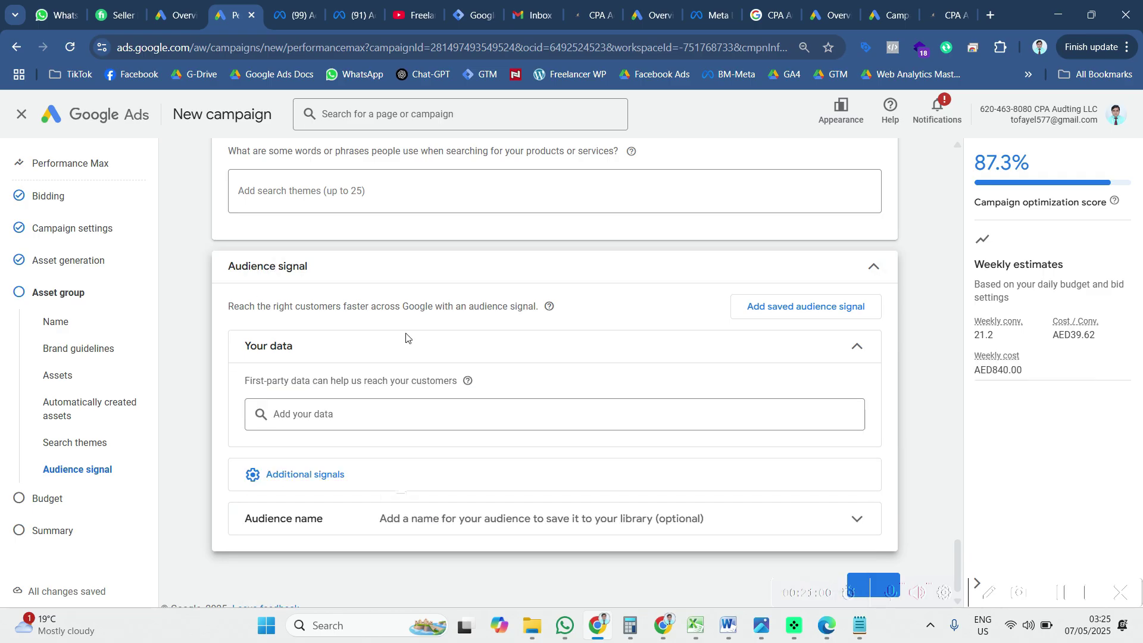
pyautogui.scroll(-1, 400, 512)
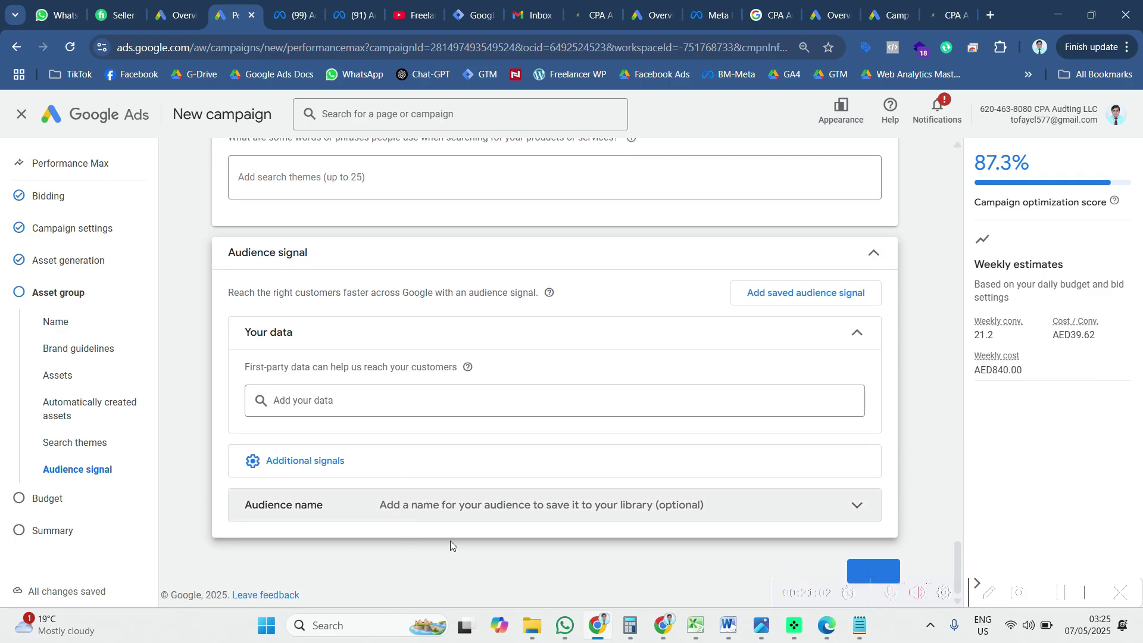
# Step: Proceed with the recommended AED120.00 average daily budget to the campaign summary and start the identity confirmation
pyautogui.click(872, 575)
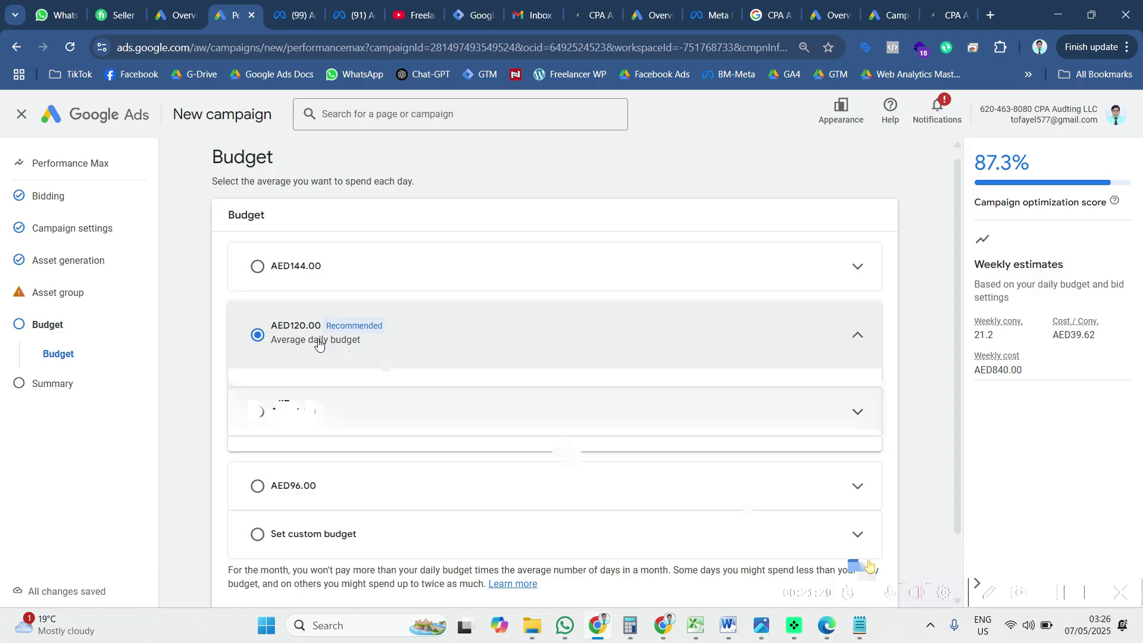
pyautogui.scroll(-1, 878, 572)
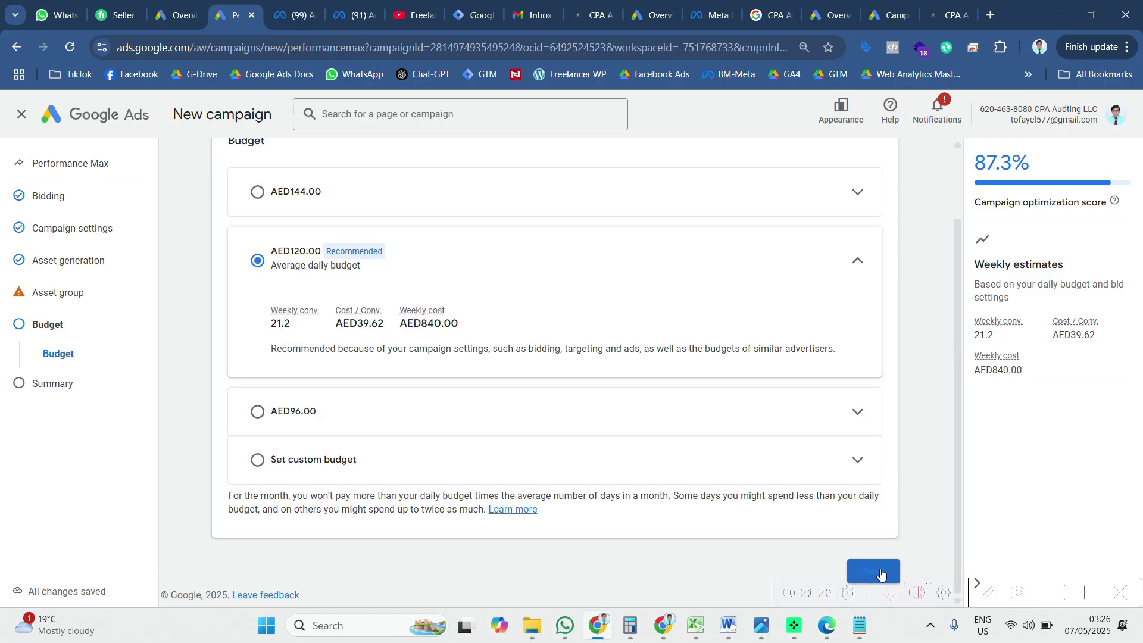
pyautogui.click(881, 573)
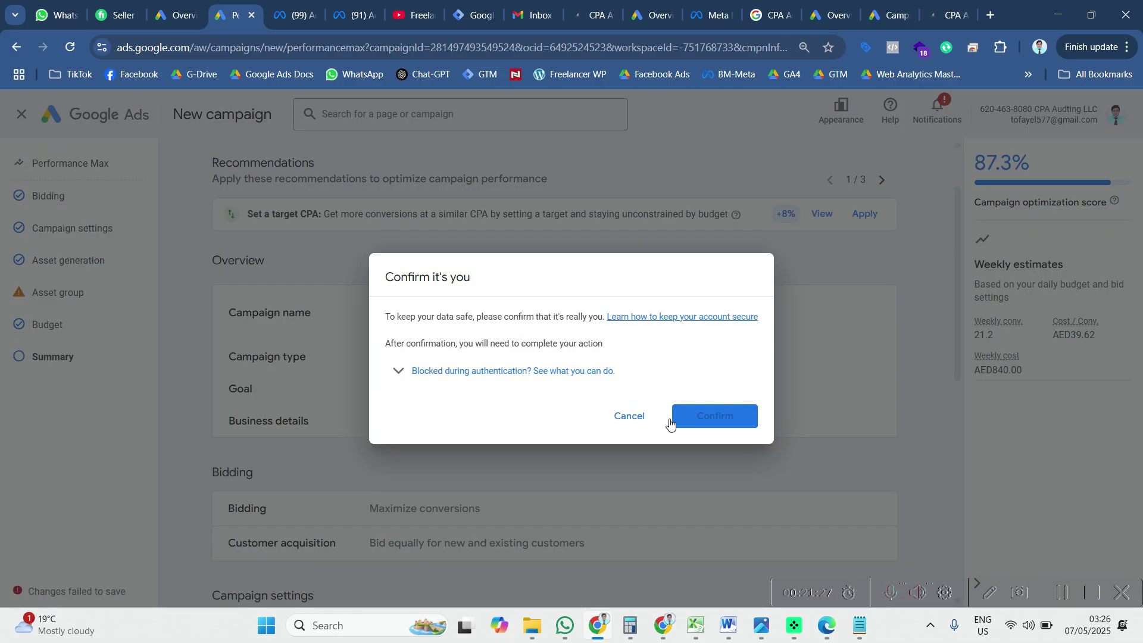
pyautogui.click(702, 420)
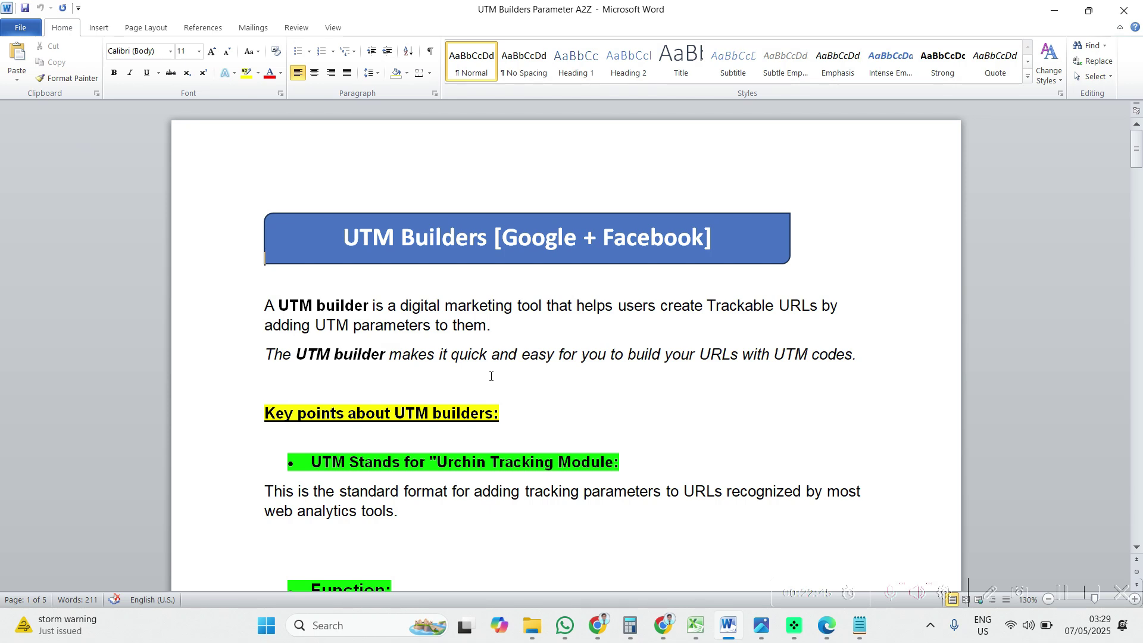
# Step: Read the UTM builder document's definition, key points, benefits, Facebook dynamic URL parameters and the table explaining each campaign parameter
pyautogui.scroll(-1, 489, 375)
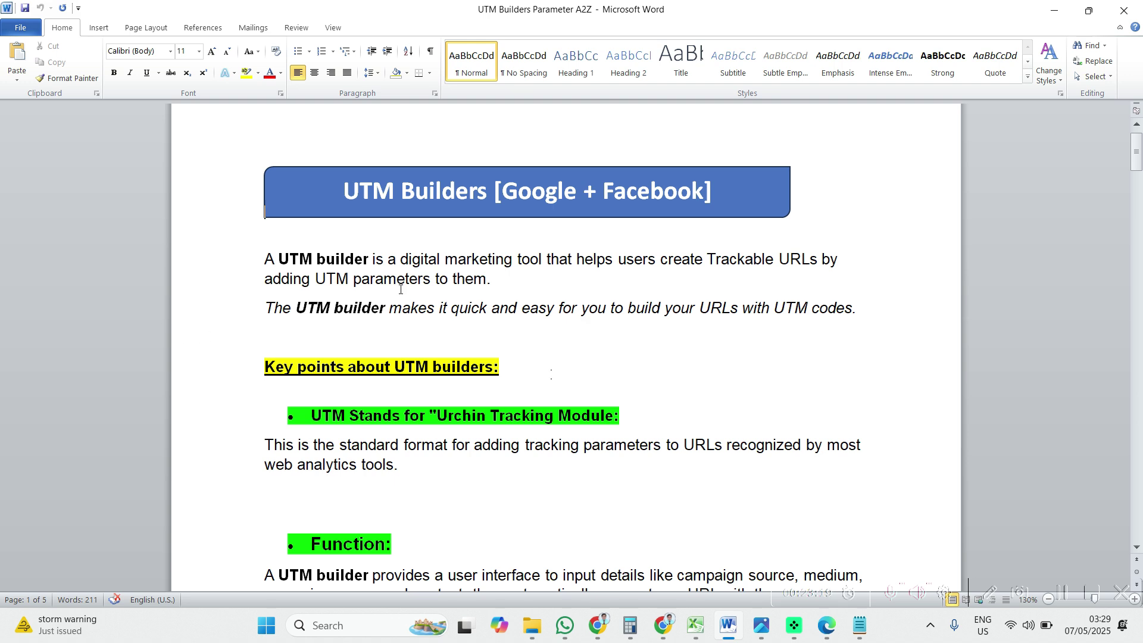
pyautogui.scroll(-7, 554, 365)
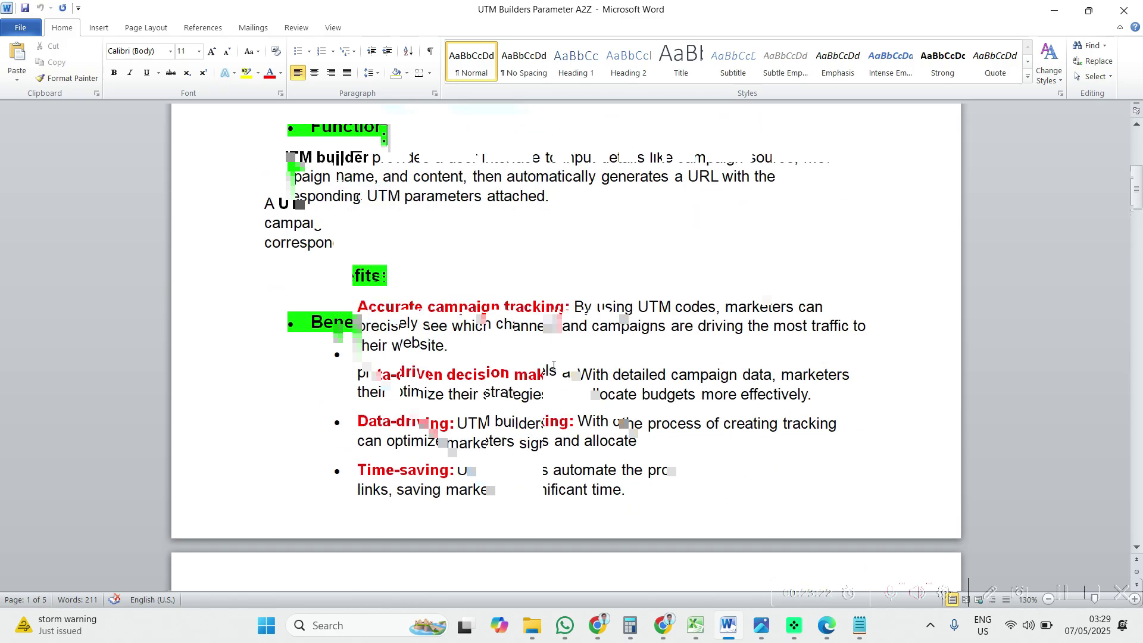
pyautogui.scroll(-7, 554, 365)
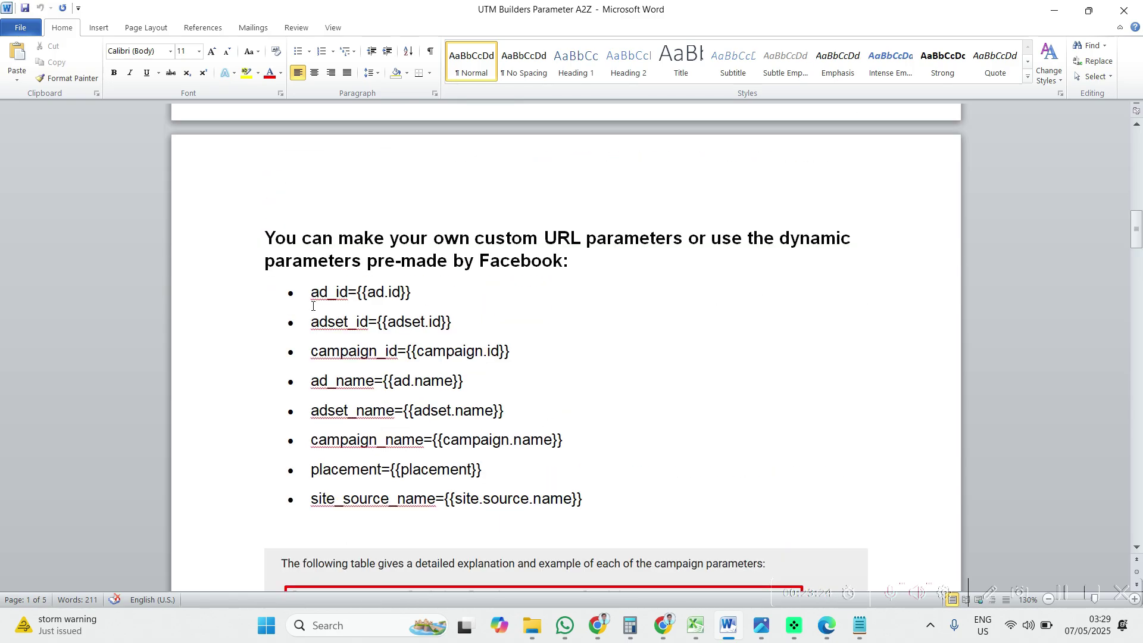
pyautogui.scroll(-4, 313, 306)
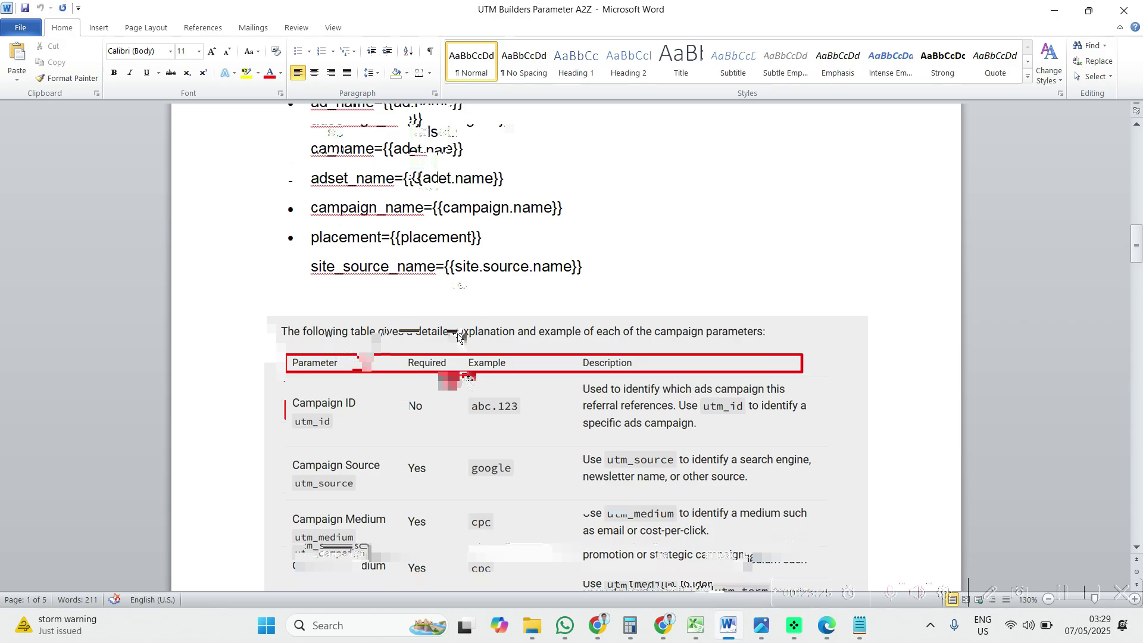
pyautogui.scroll(-3, 416, 337)
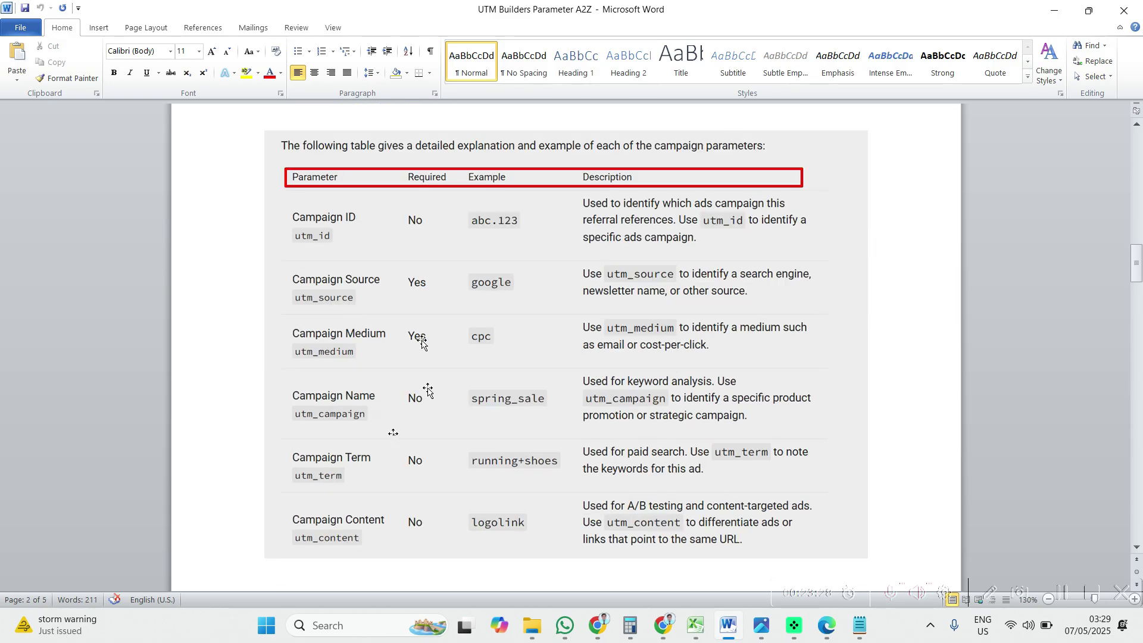
pyautogui.scroll(-3, 393, 440)
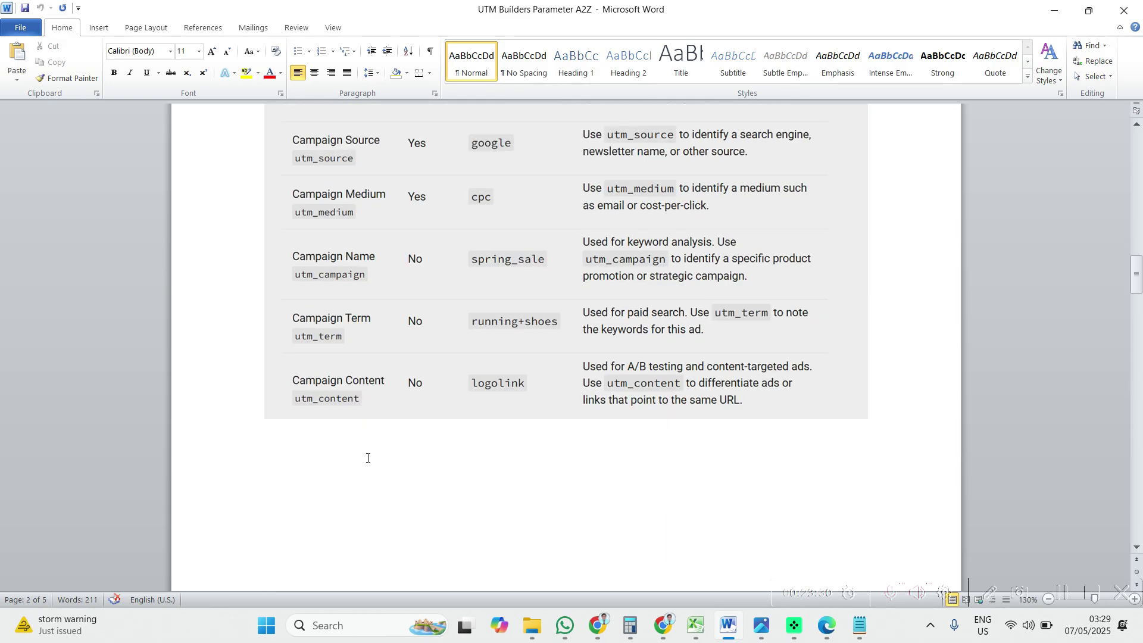
pyautogui.scroll(-1, 416, 452)
pyautogui.scroll(-5, 462, 445)
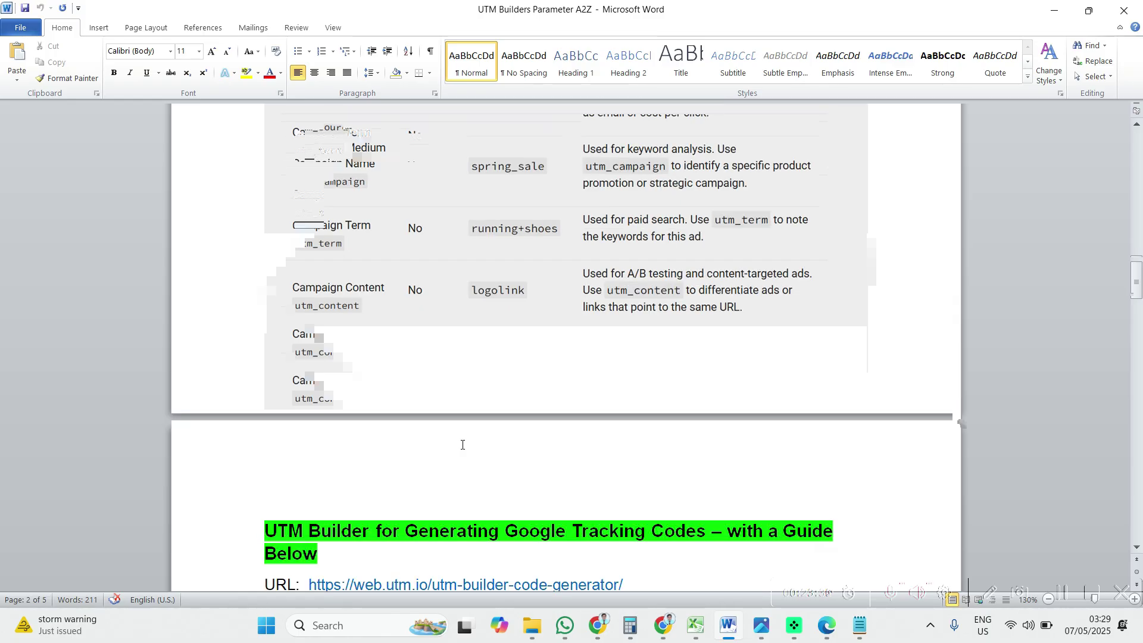
# Step: Study the Google tracking code builder example, from the website URL and campaign source, medium, name, term and content fields to the generated URL
pyautogui.scroll(-1, 463, 446)
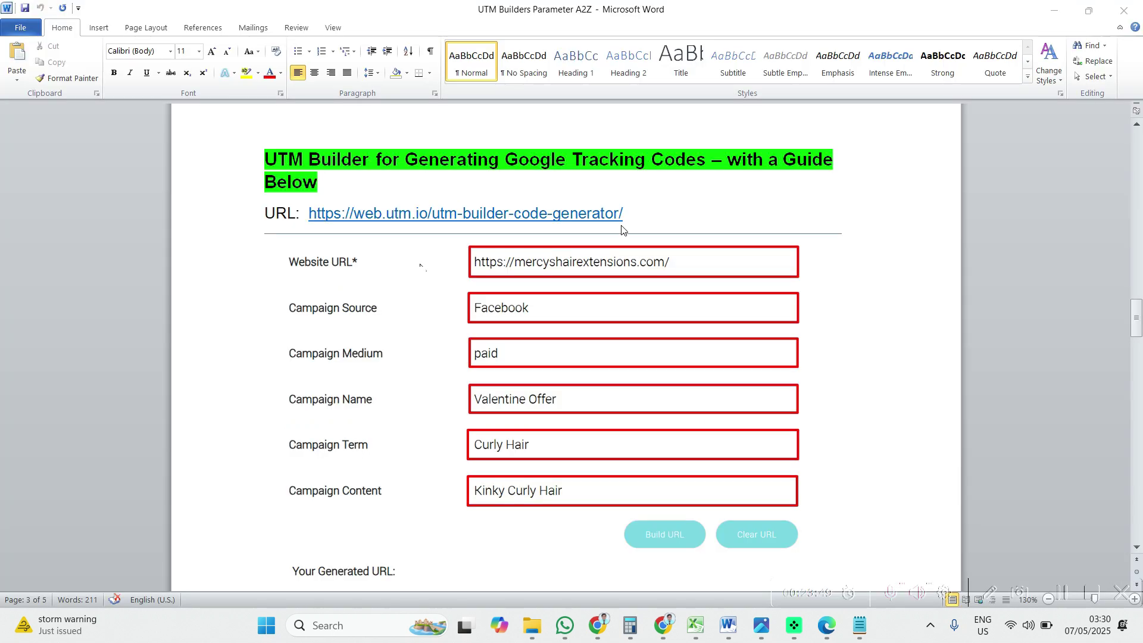
pyautogui.scroll(-2, 509, 392)
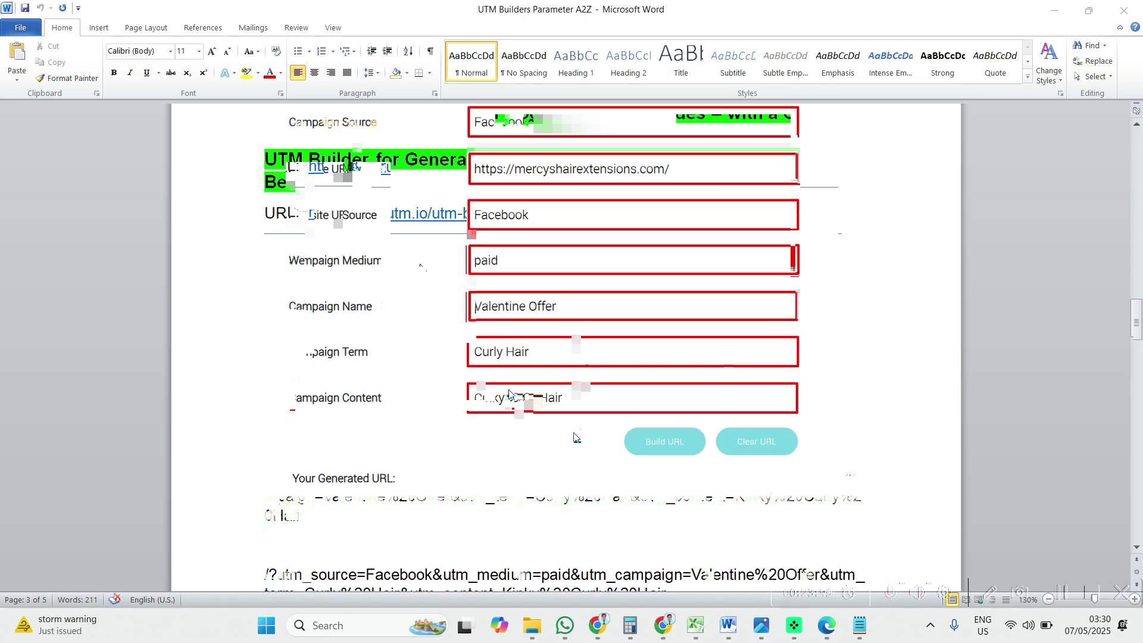
pyautogui.scroll(-3, 508, 393)
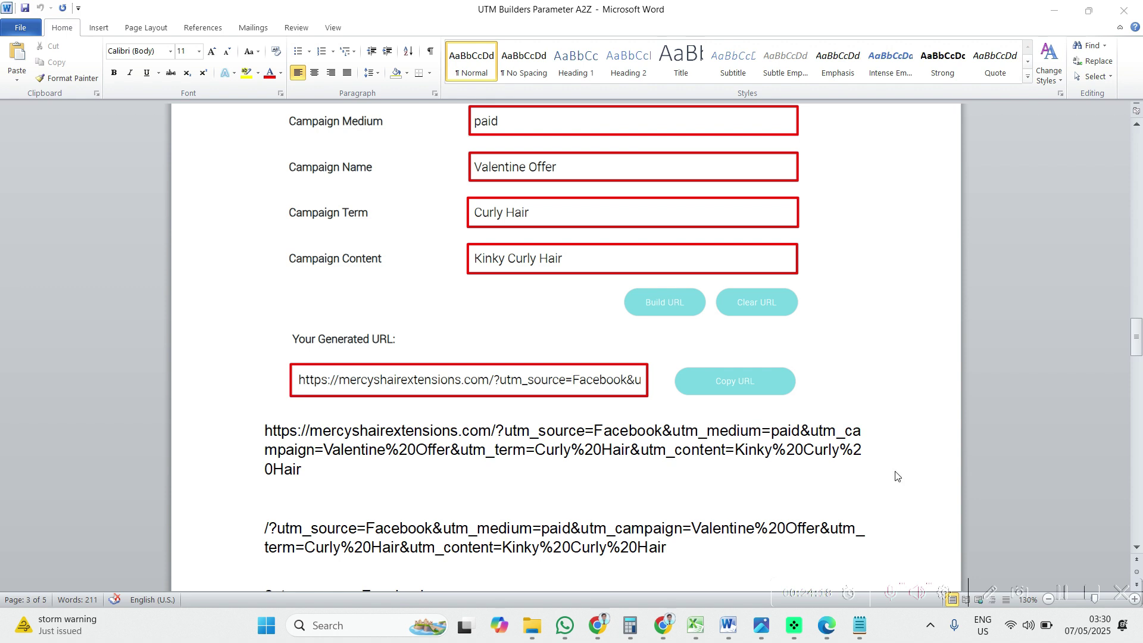
pyautogui.scroll(1, 896, 477)
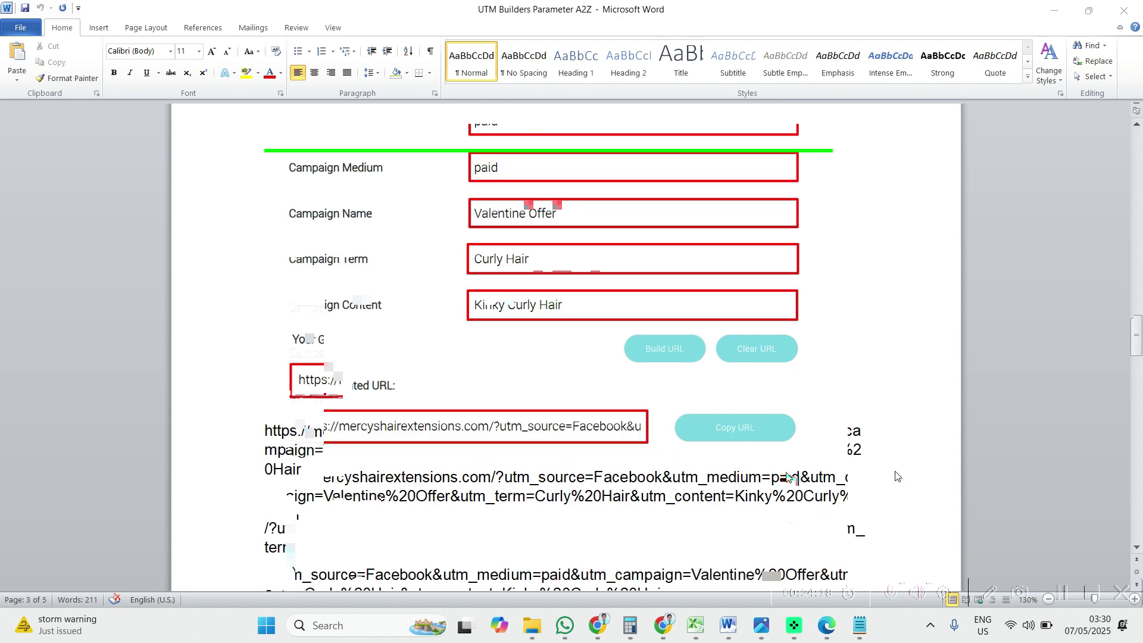
pyautogui.scroll(4, 786, 476)
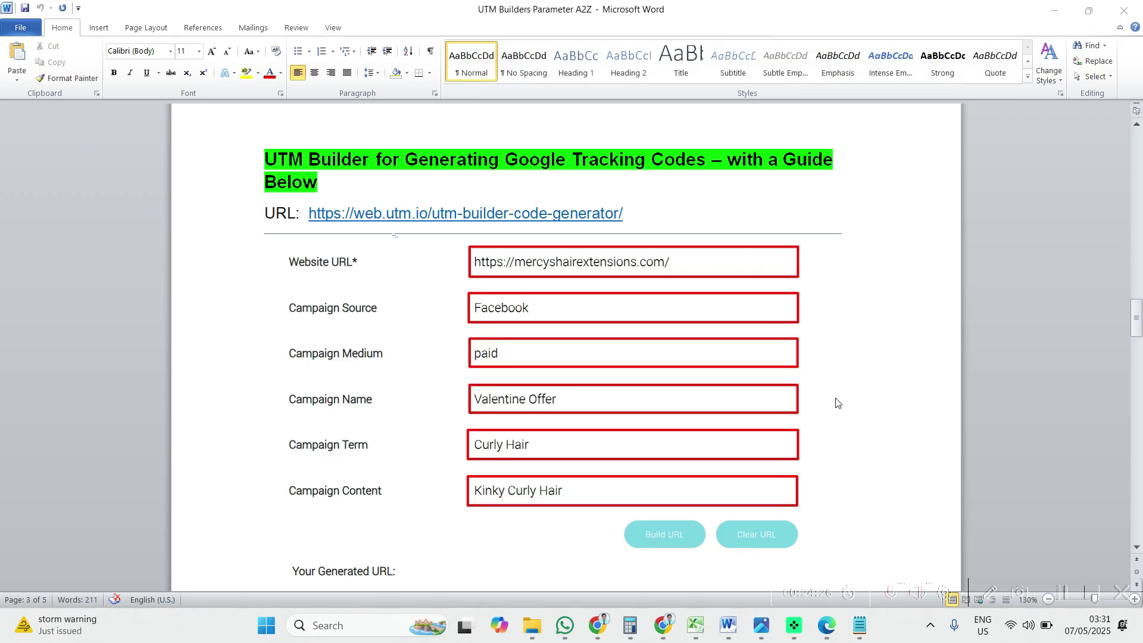
pyautogui.scroll(-2, 581, 395)
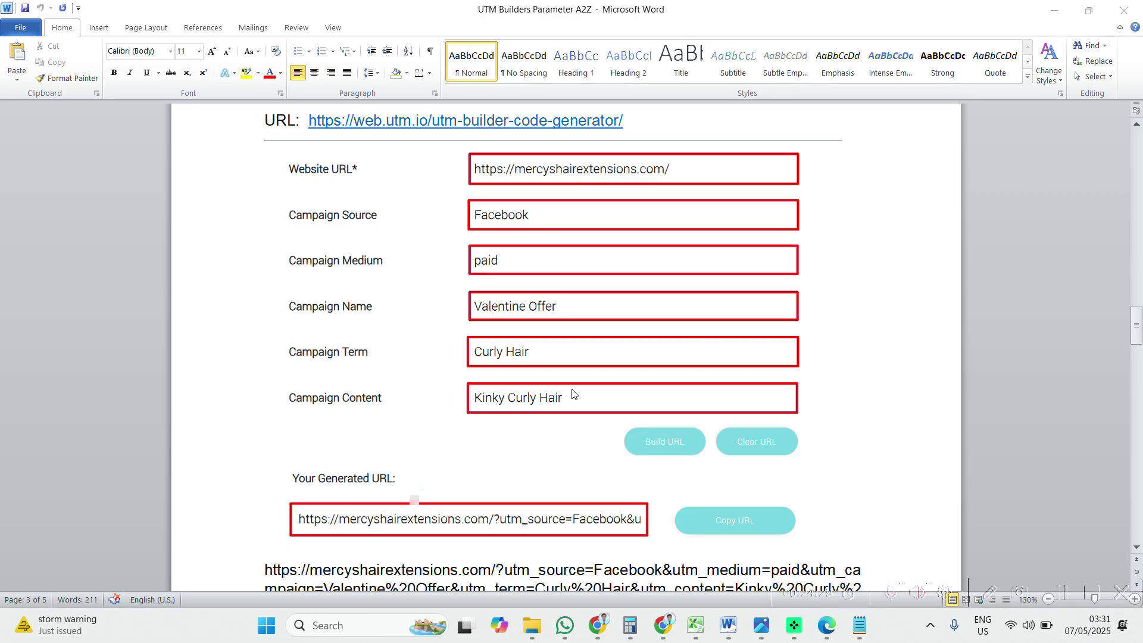
pyautogui.scroll(-1, 572, 393)
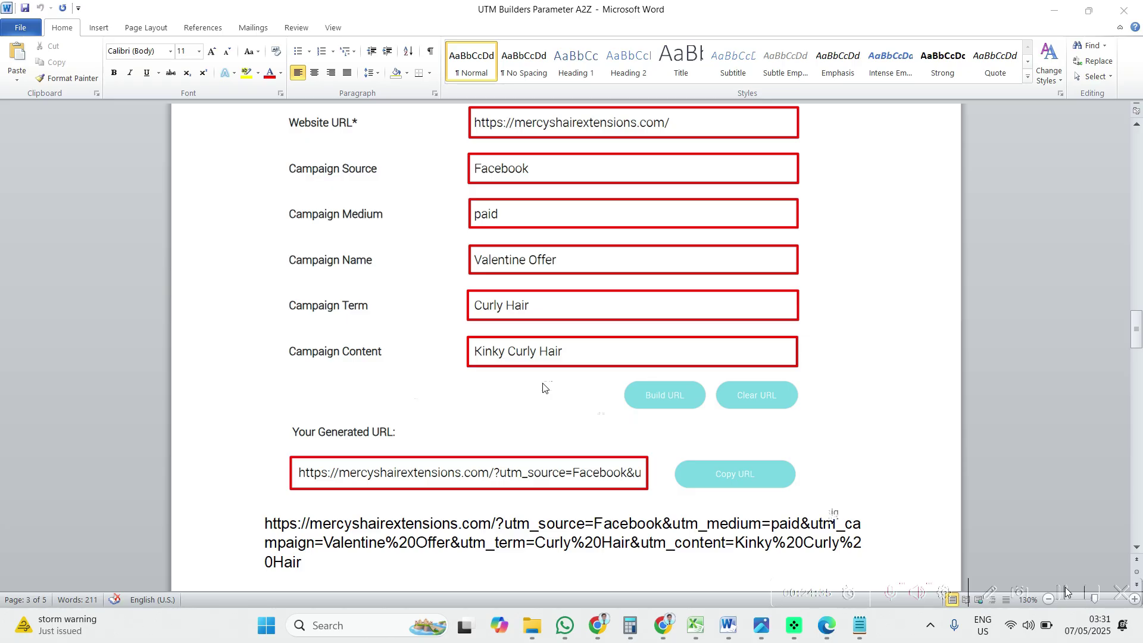
# Step: Switch to the CPA Auditing LLC Keywords workbook in Excel and review its Accounting, VAT, Auditing and Negative Keywords sheets, then return to Google Ads
pyautogui.hotkey('alt', 'Tab')
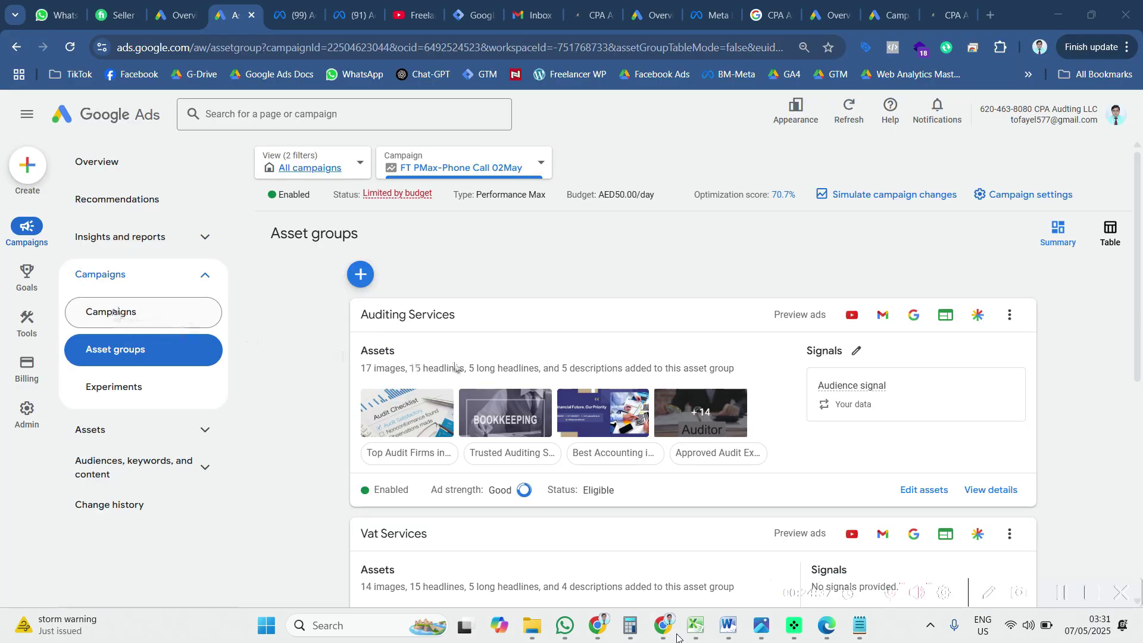
pyautogui.hotkey('alt', 'Tab')
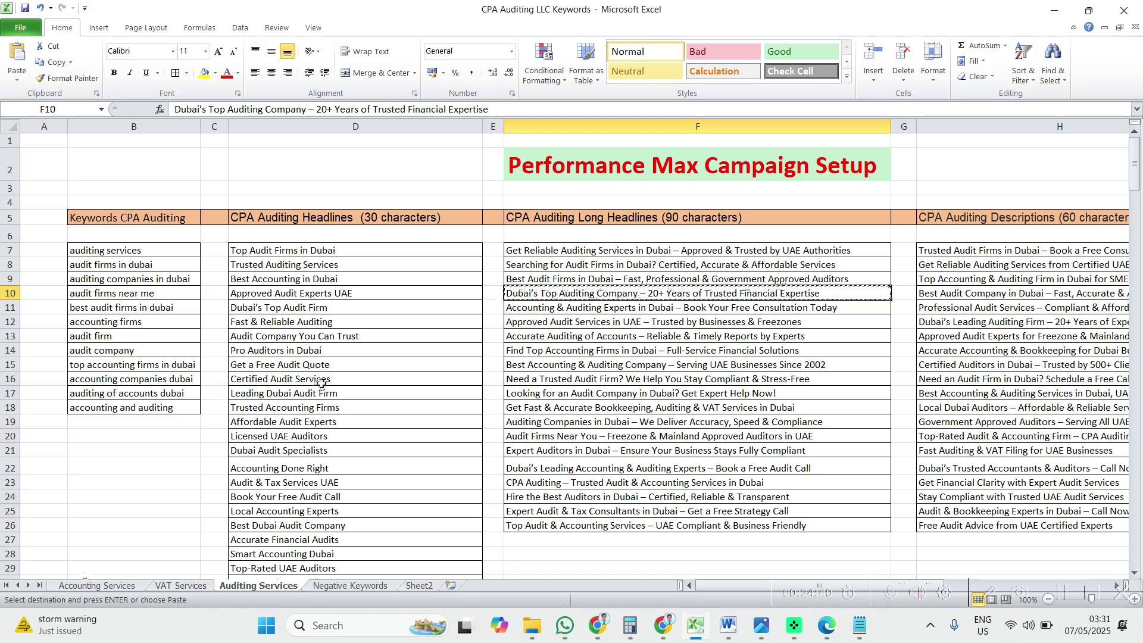
pyautogui.click(103, 586)
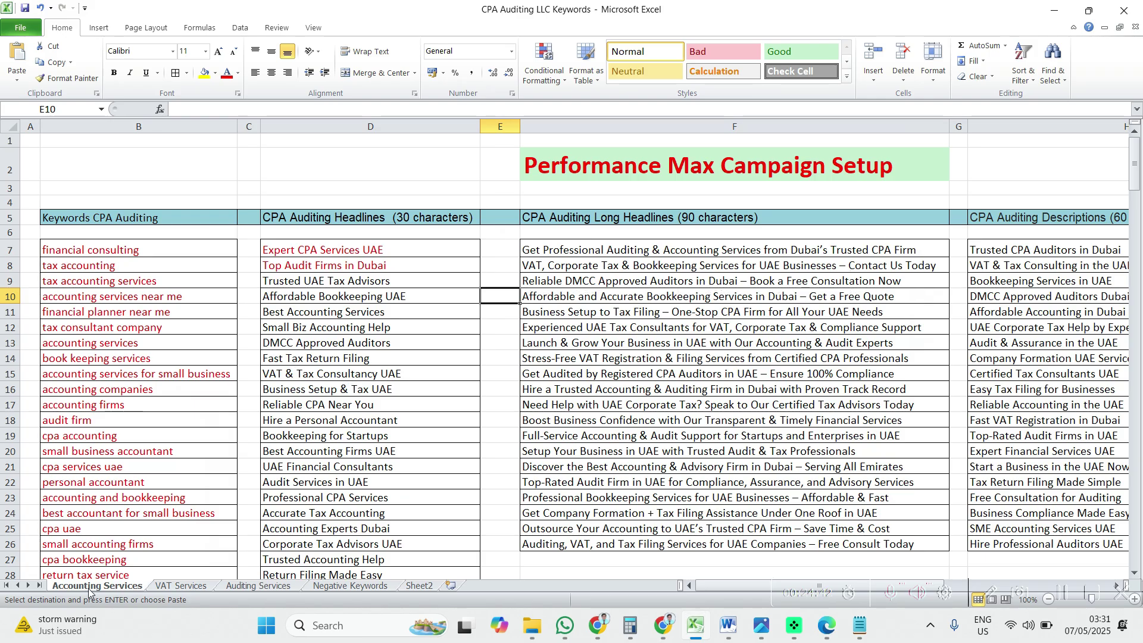
pyautogui.click(191, 586)
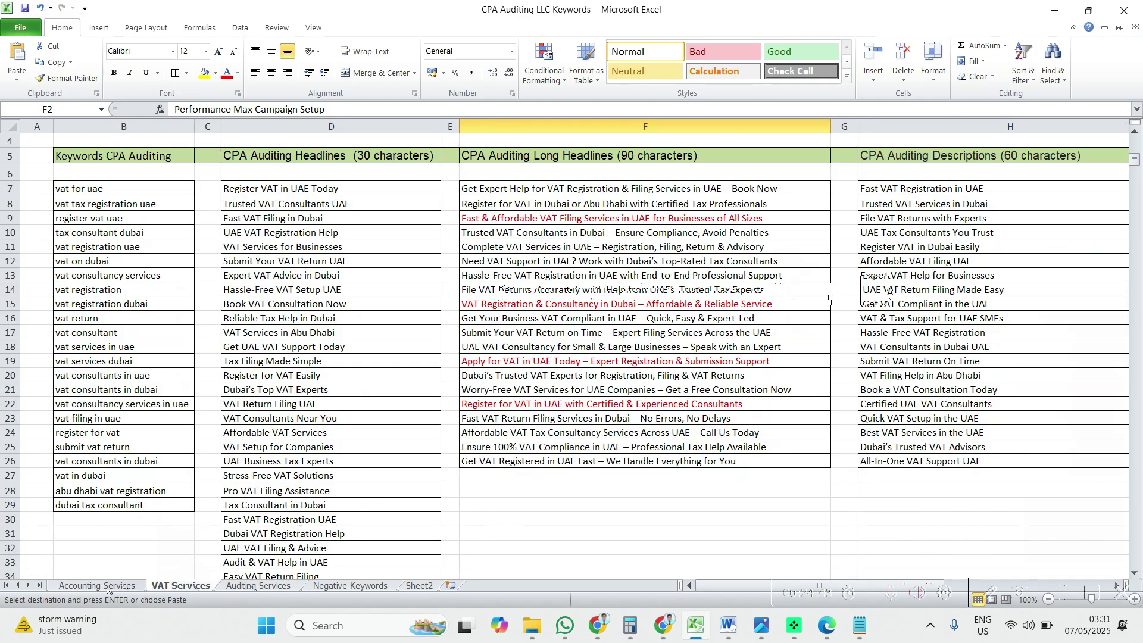
pyautogui.click(258, 586)
pyautogui.click(334, 589)
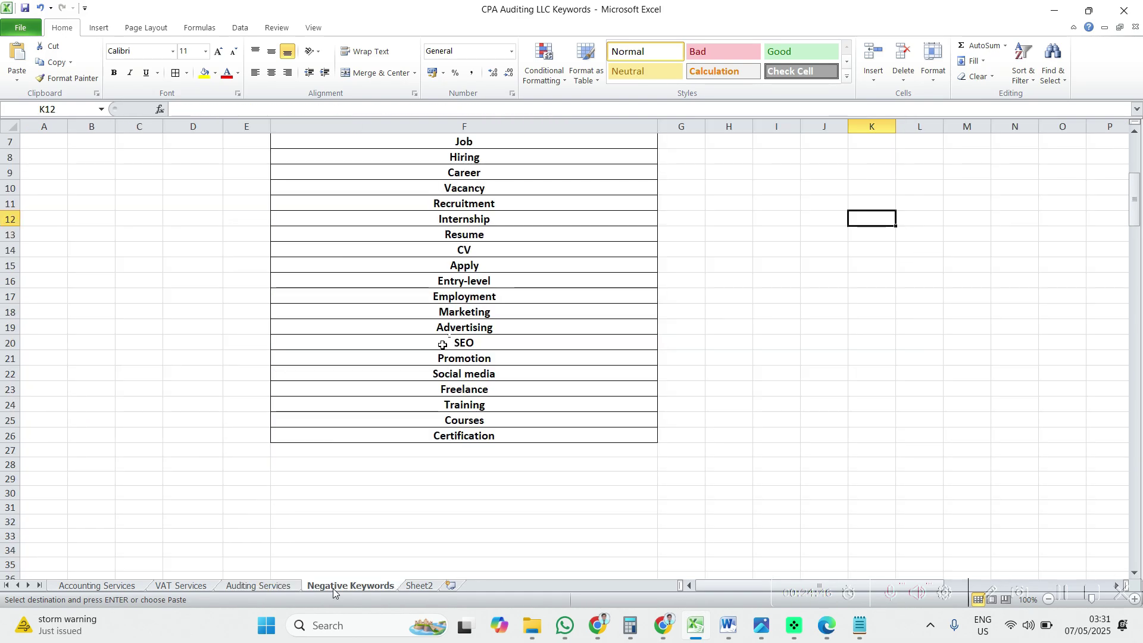
pyautogui.scroll(2, 442, 344)
pyautogui.click(1052, 12)
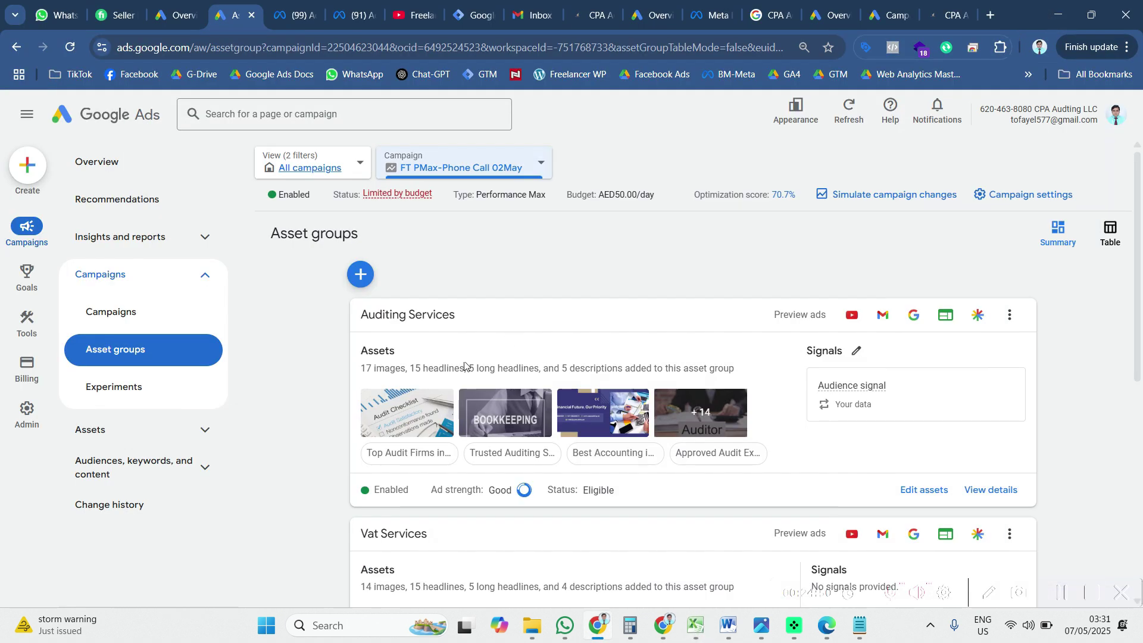
# Step: Look over the asset groups of the FT PMax-Phone Call 02May campaign and open the Auditing Services group's assets for editing
pyautogui.scroll(-3, 464, 365)
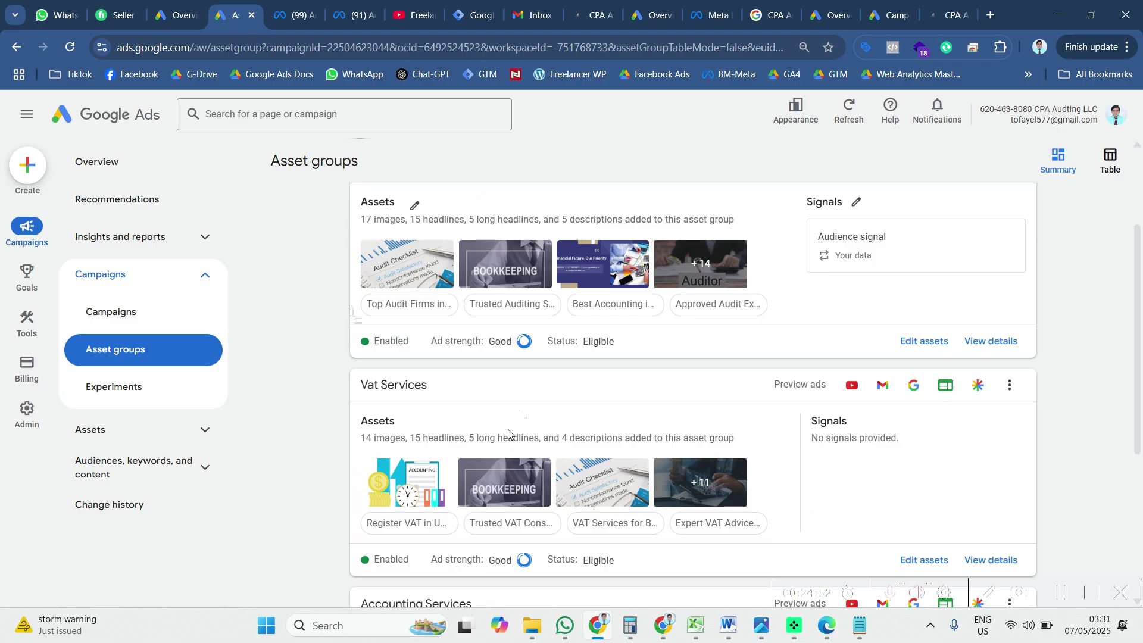
pyautogui.scroll(-3, 507, 432)
pyautogui.scroll(6, 467, 455)
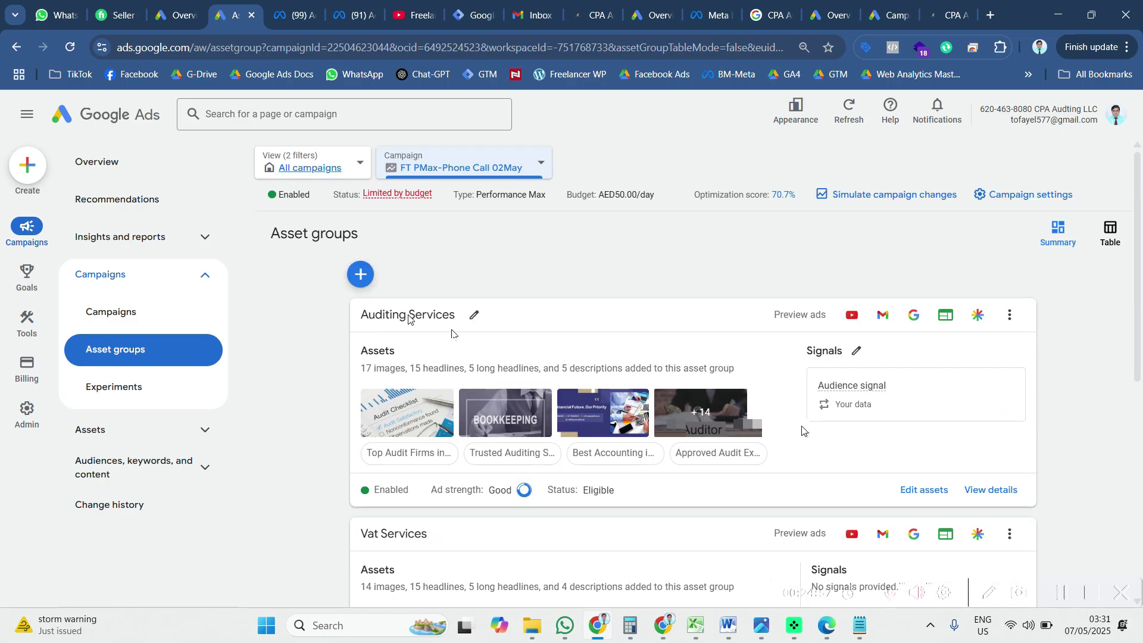
pyautogui.click(837, 428)
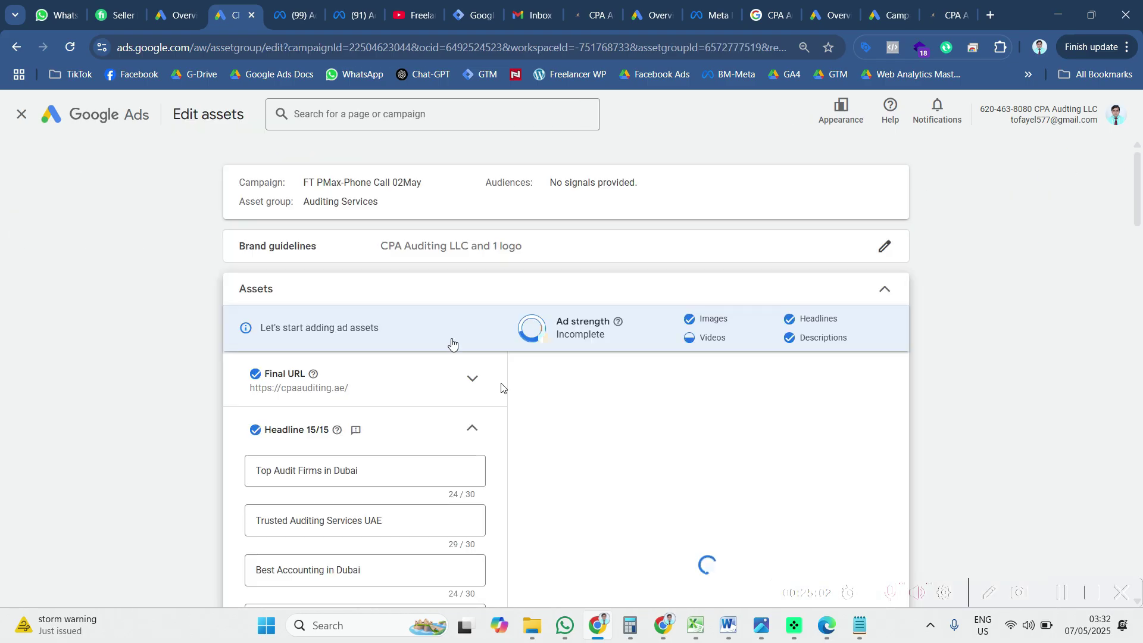
# Step: Review the Auditing Services group's headlines, long headlines, descriptions, images, videos, sitelinks and call to action without changing them
pyautogui.scroll(-12, 475, 408)
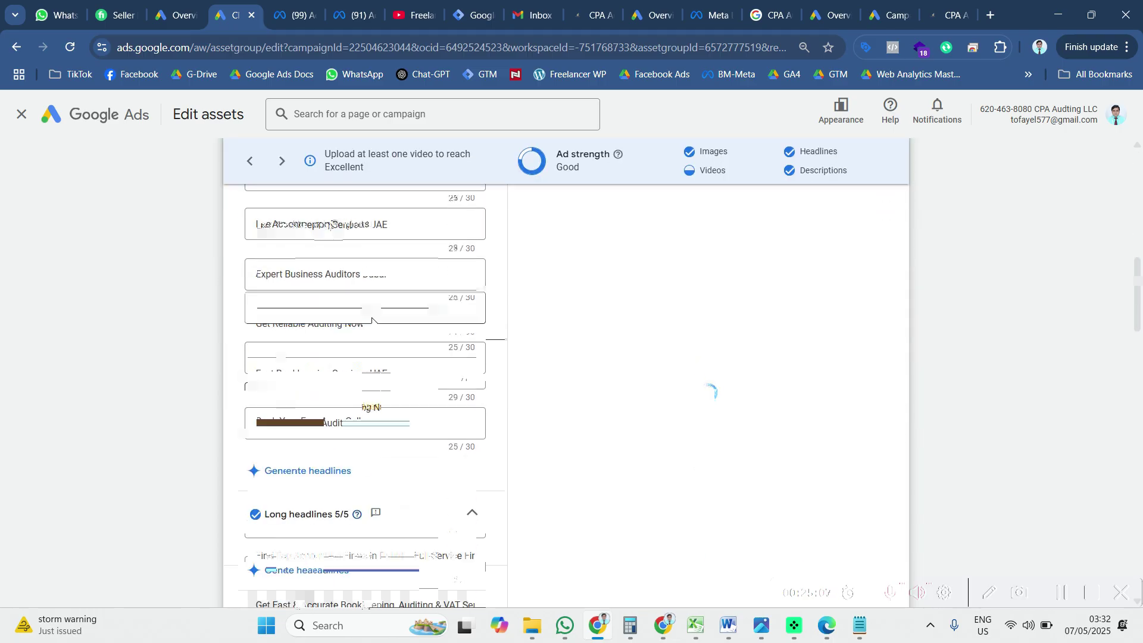
pyautogui.scroll(-7, 369, 384)
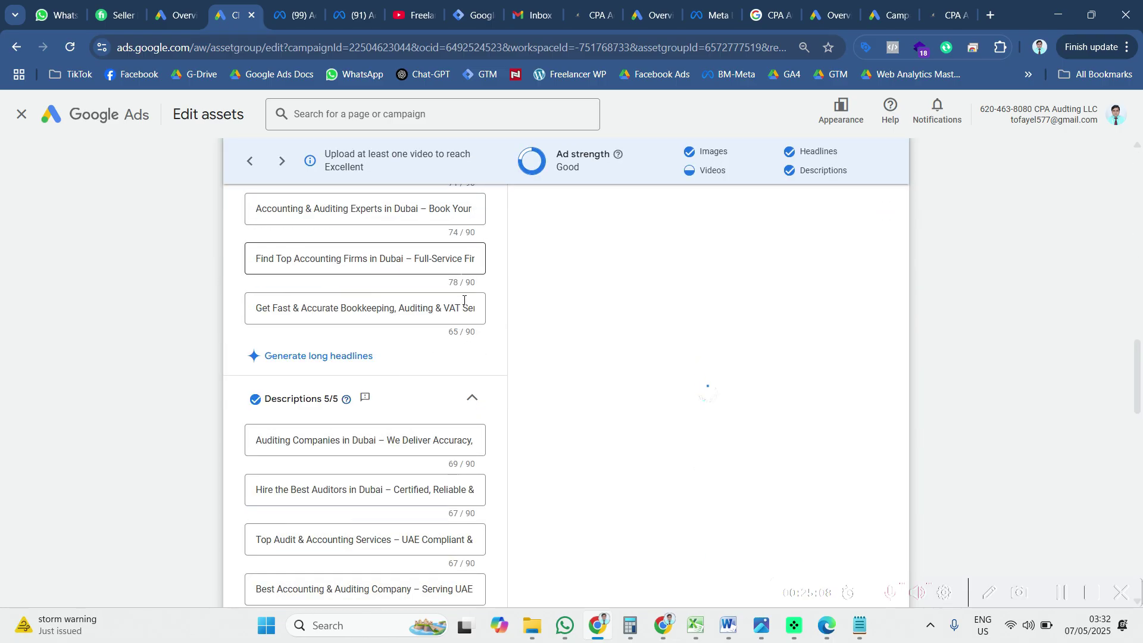
pyautogui.scroll(-2, 385, 438)
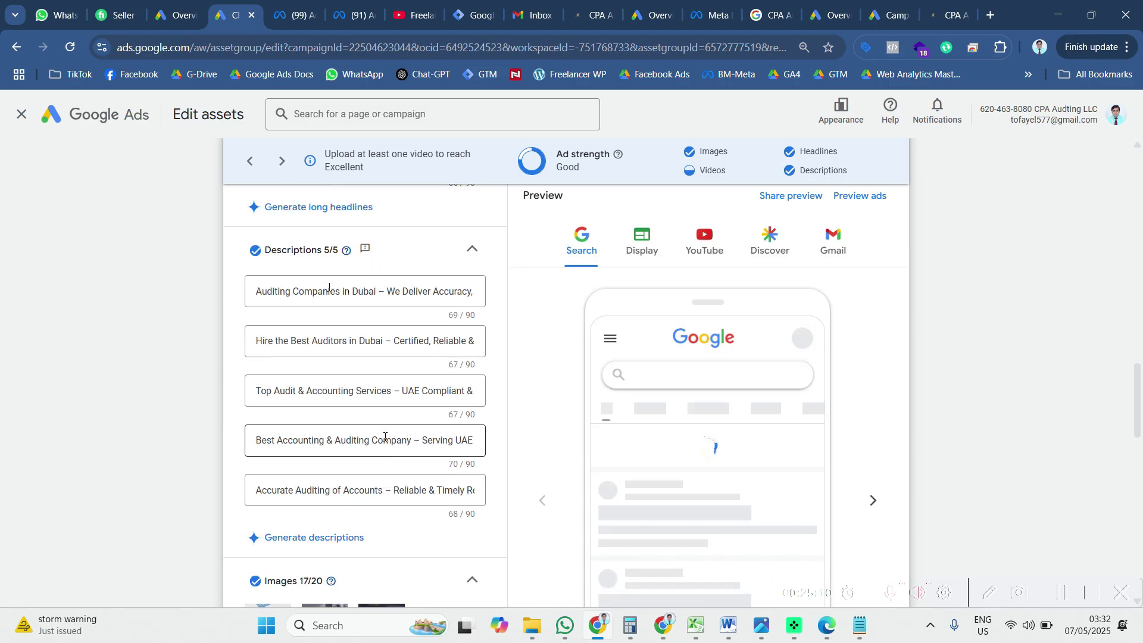
pyautogui.scroll(-3, 387, 446)
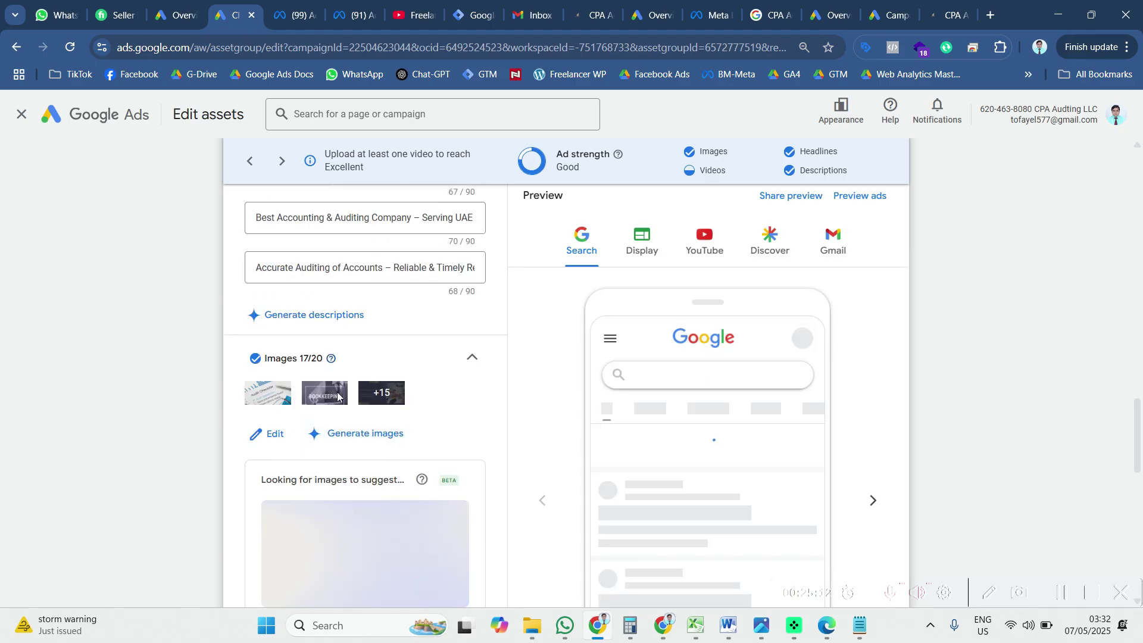
pyautogui.scroll(-3, 390, 462)
pyautogui.scroll(-3, 410, 430)
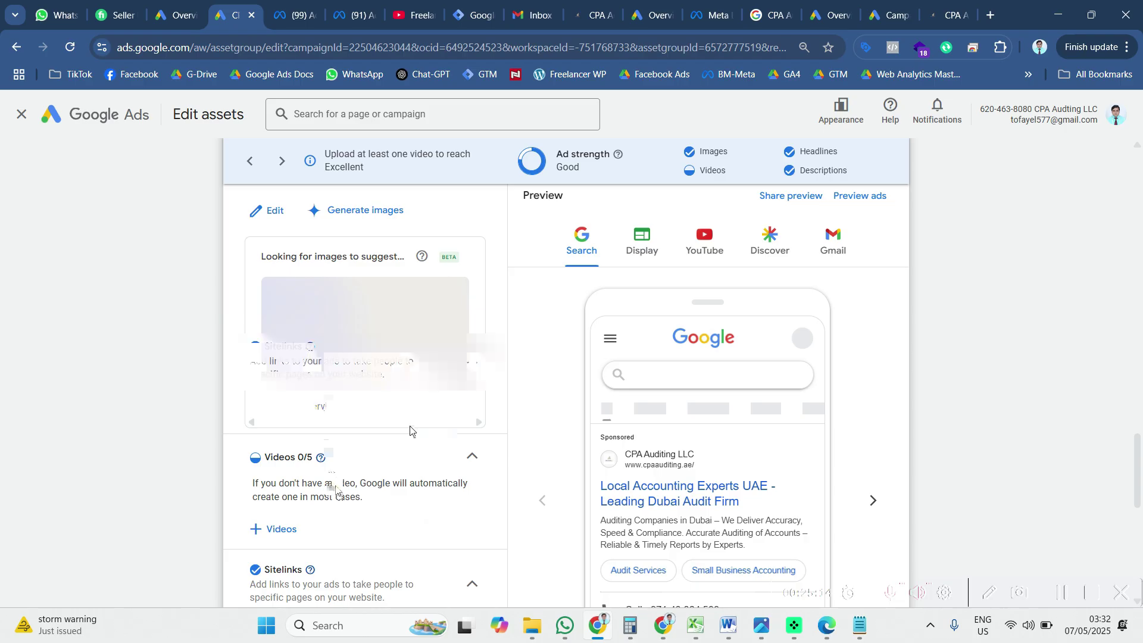
pyautogui.scroll(-7, 409, 429)
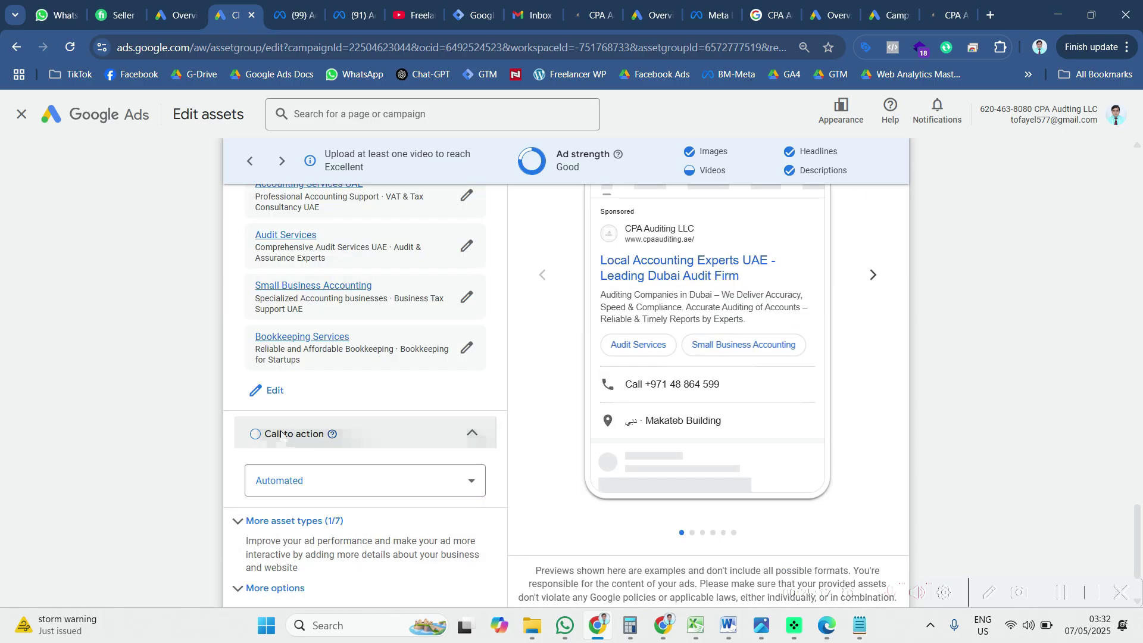
pyautogui.scroll(-2, 363, 507)
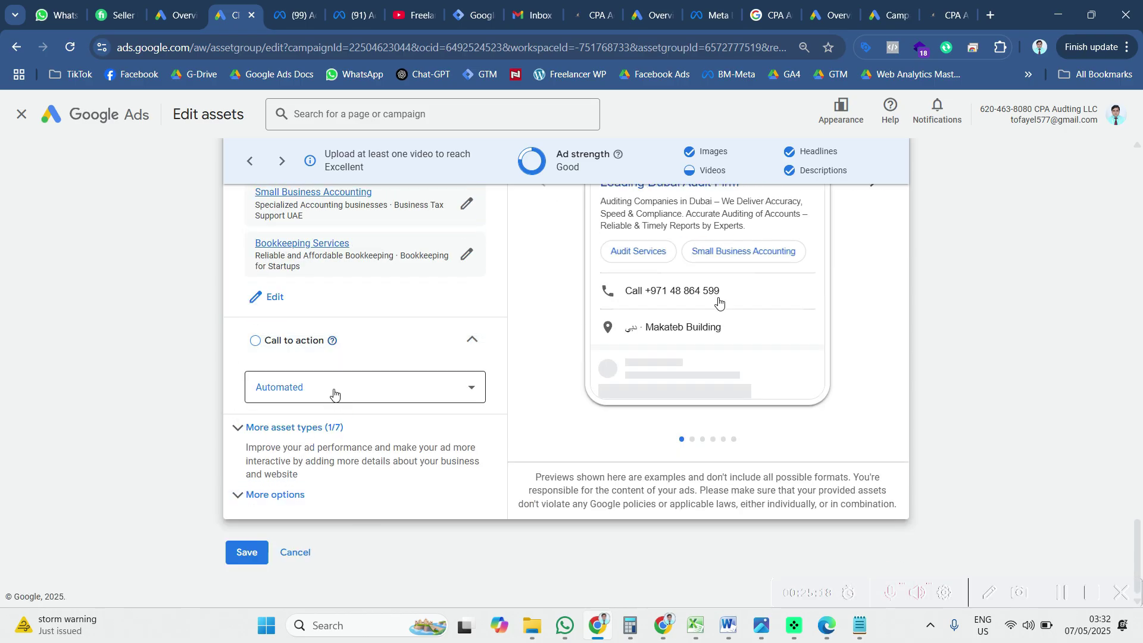
# Step: Check the call and location details in the Search ad preview against the CPA Auditing LLC Google Business Profile and return to the asset editor
pyautogui.scroll(1, 331, 392)
pyautogui.scroll(1, 649, 417)
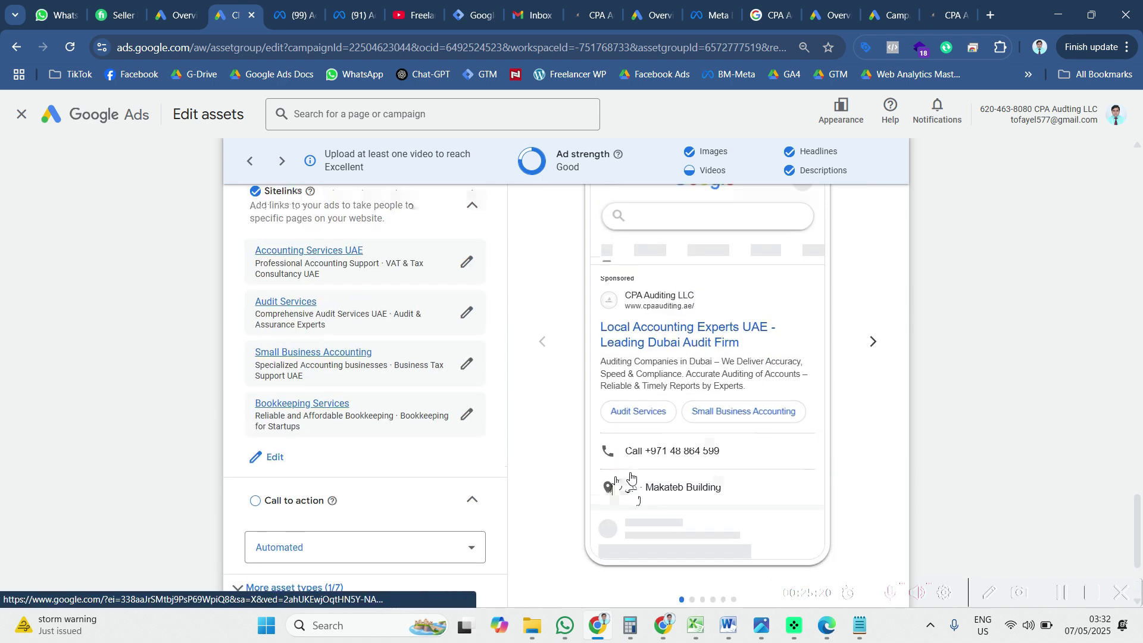
pyautogui.click(769, 15)
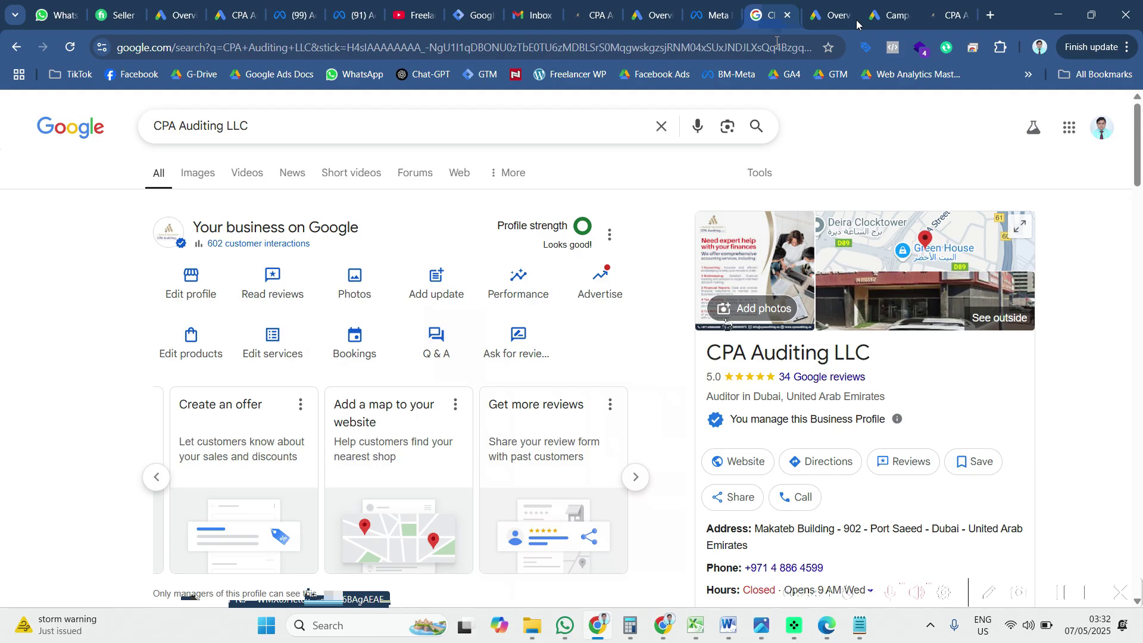
pyautogui.click(235, 12)
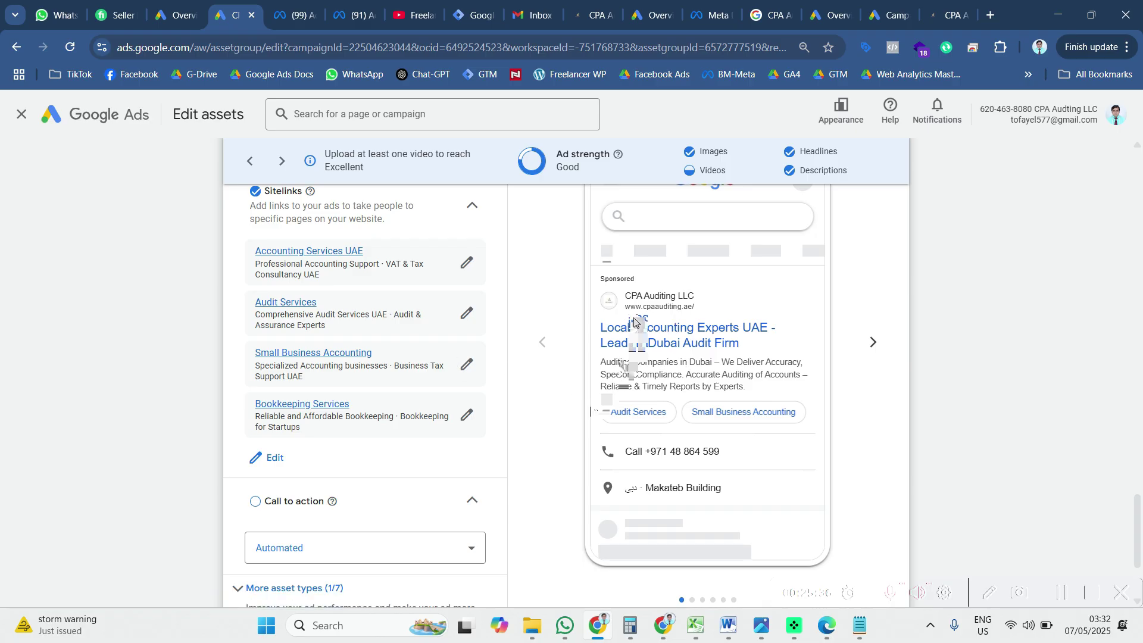
# Step: Preview the Auditing Services ads in the Display and YouTube formats
pyautogui.scroll(2, 634, 322)
pyautogui.click(643, 237)
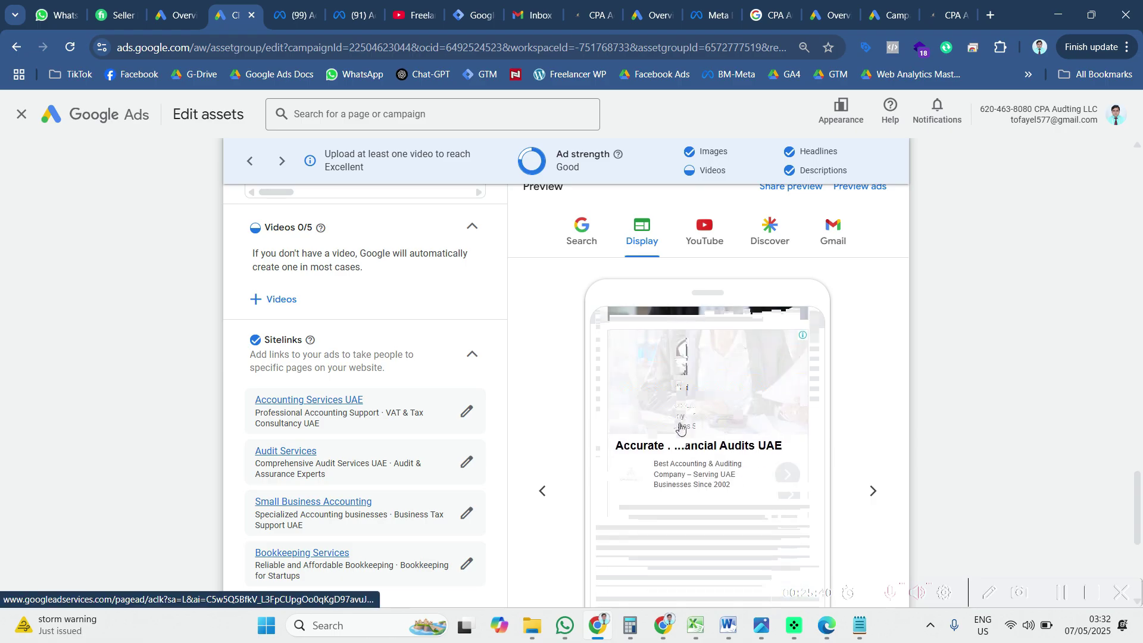
pyautogui.click(703, 238)
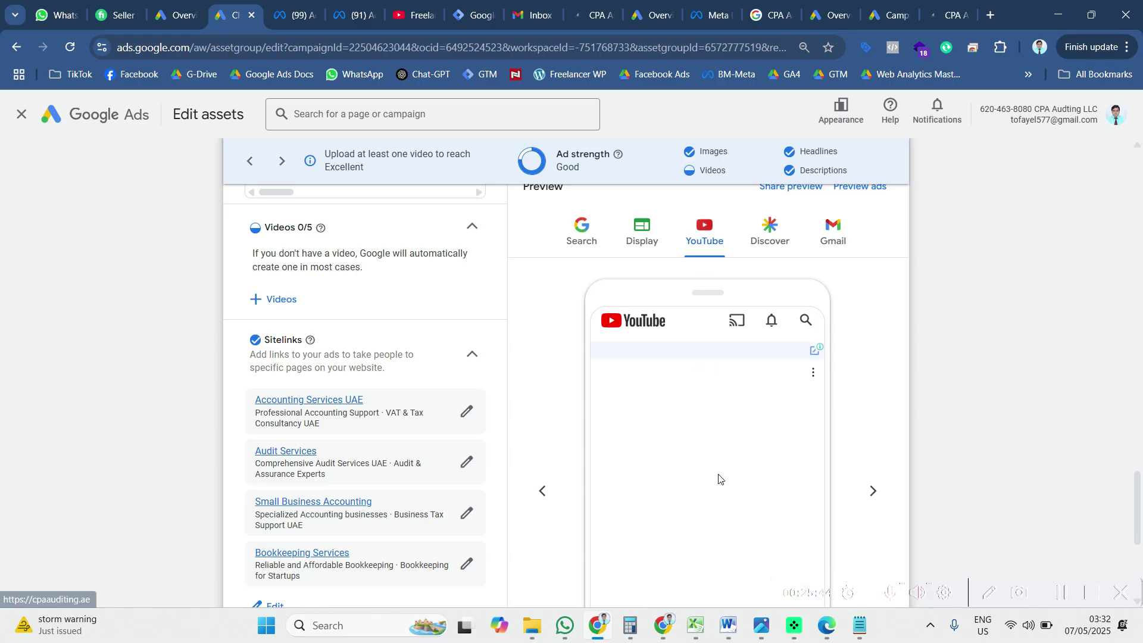
# Step: Preview the Auditing Services ads in the Gmail format and return to look over the campaign's Vat Services and Accounting Services asset groups
pyautogui.click(833, 242)
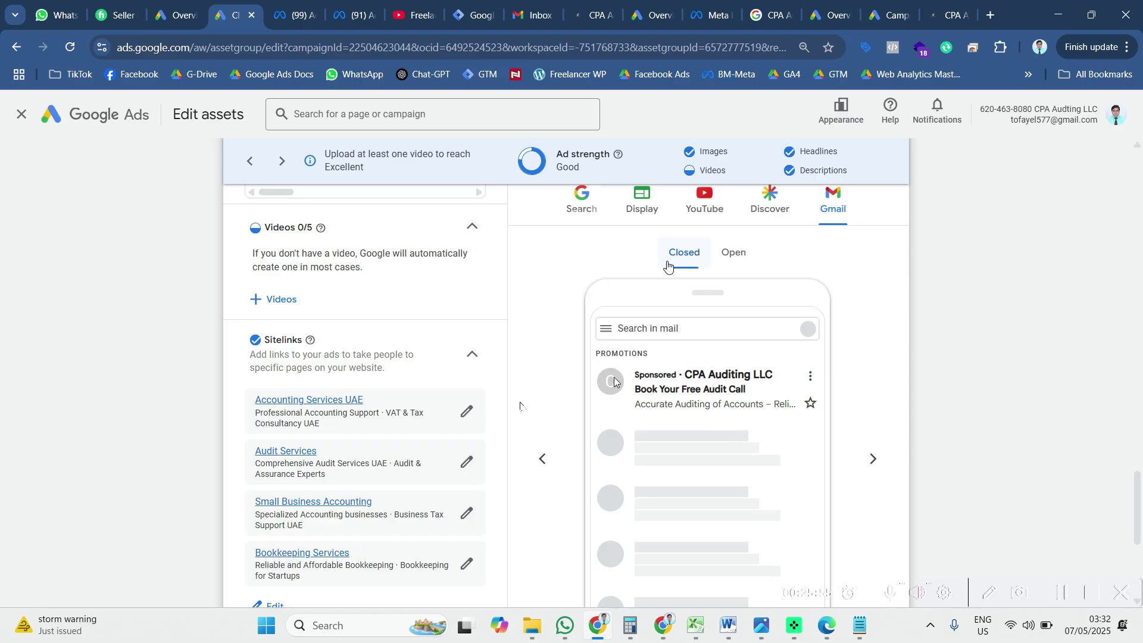
pyautogui.scroll(1, 536, 409)
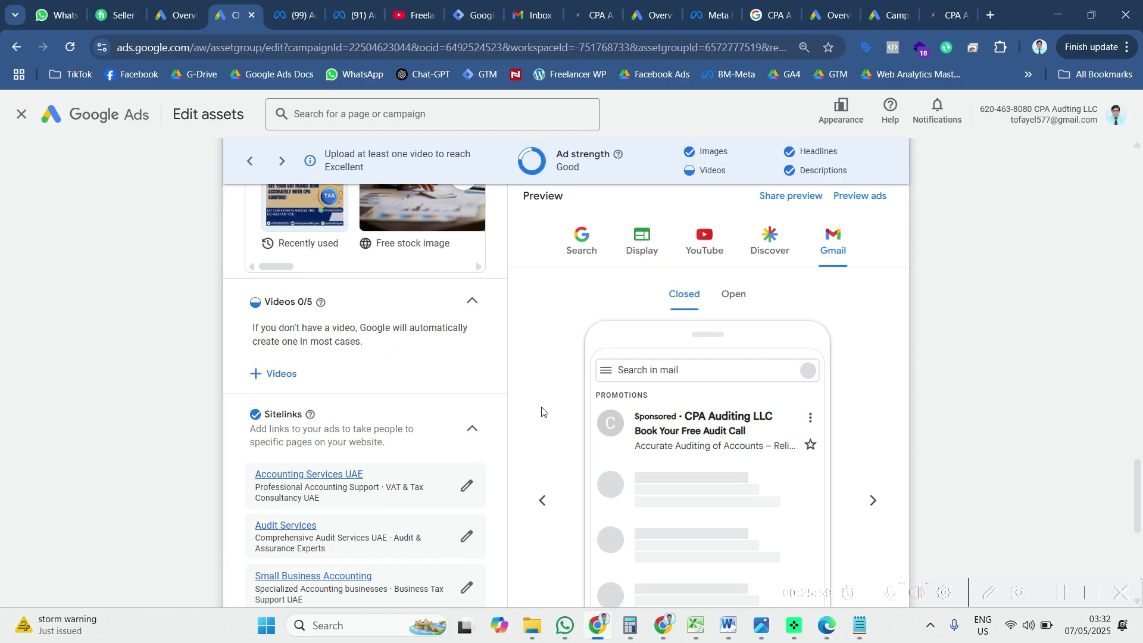
pyautogui.click(24, 116)
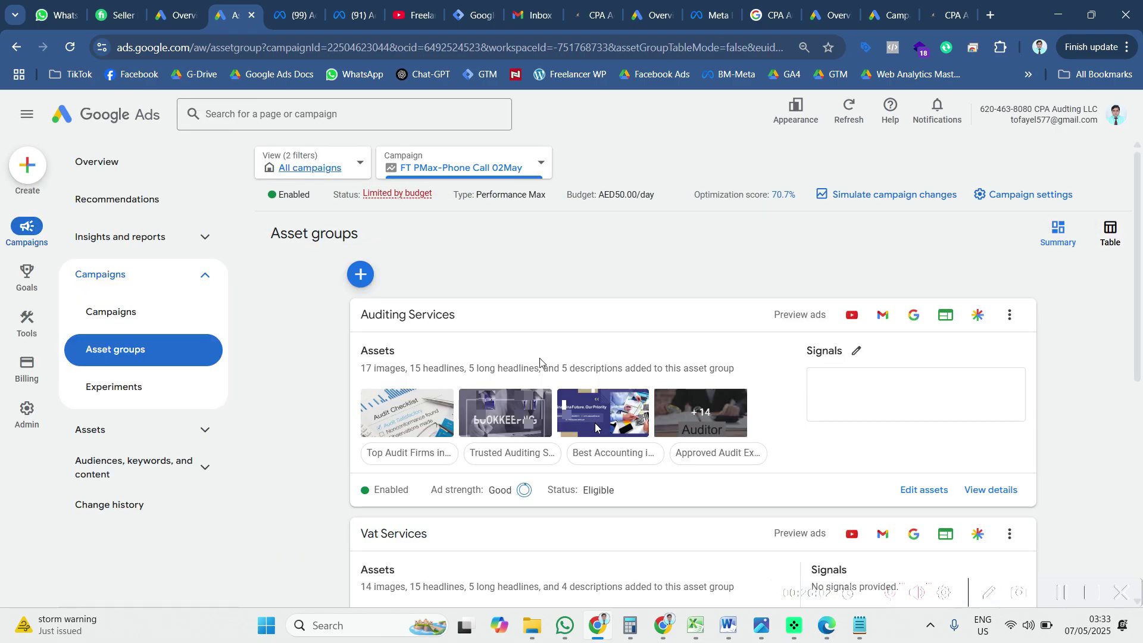
pyautogui.scroll(-5, 540, 362)
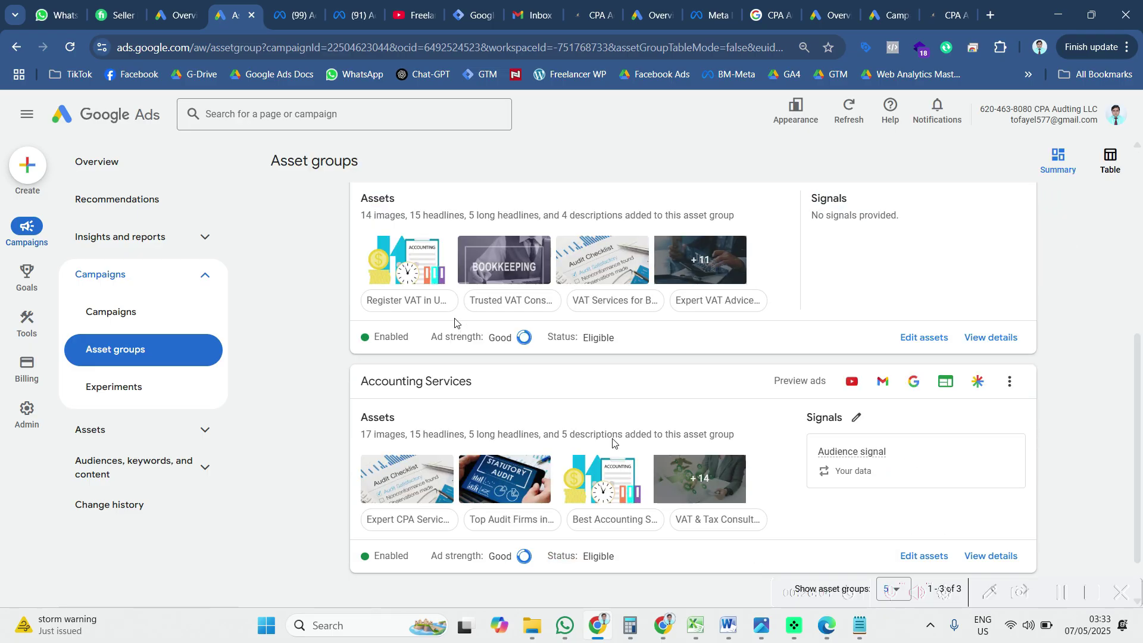
pyautogui.scroll(-2, 526, 437)
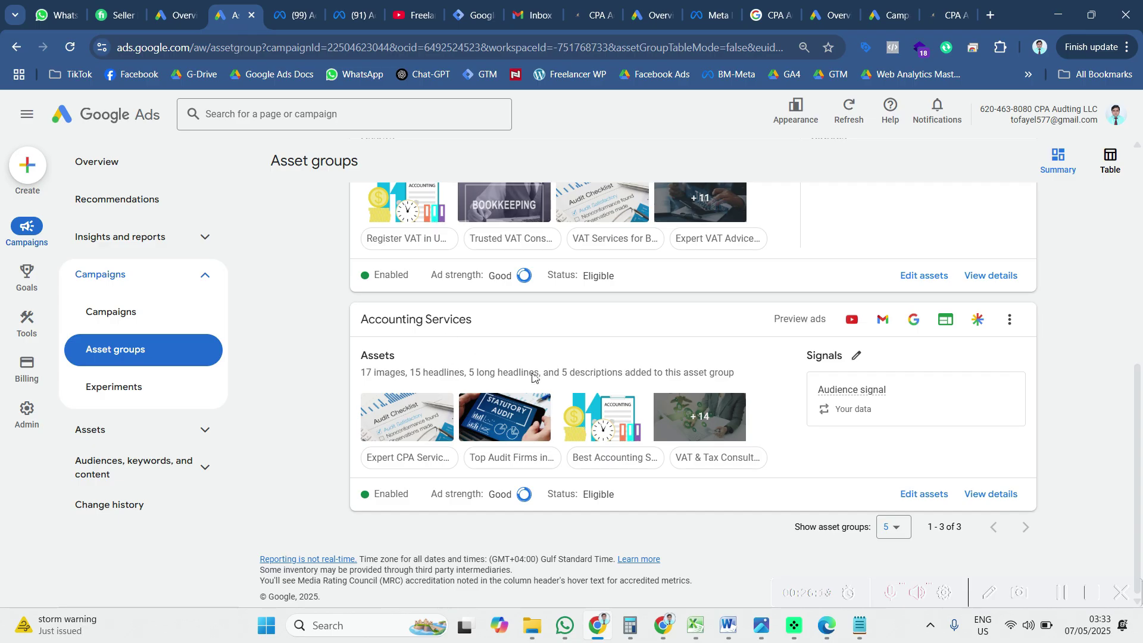
# Step: Switch to the CPA Auditing LLC Keywords workbook in Excel and copy the negative keywords from Job to Certification, cells F7:F26
pyautogui.hotkey('alt', 'Tab')
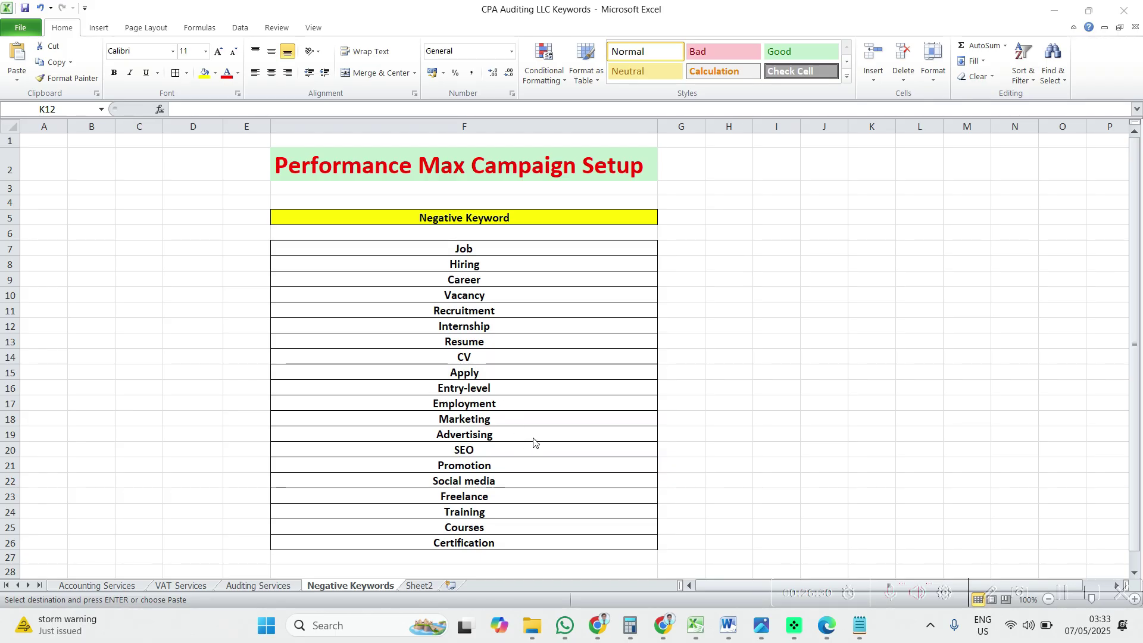
pyautogui.click(482, 251)
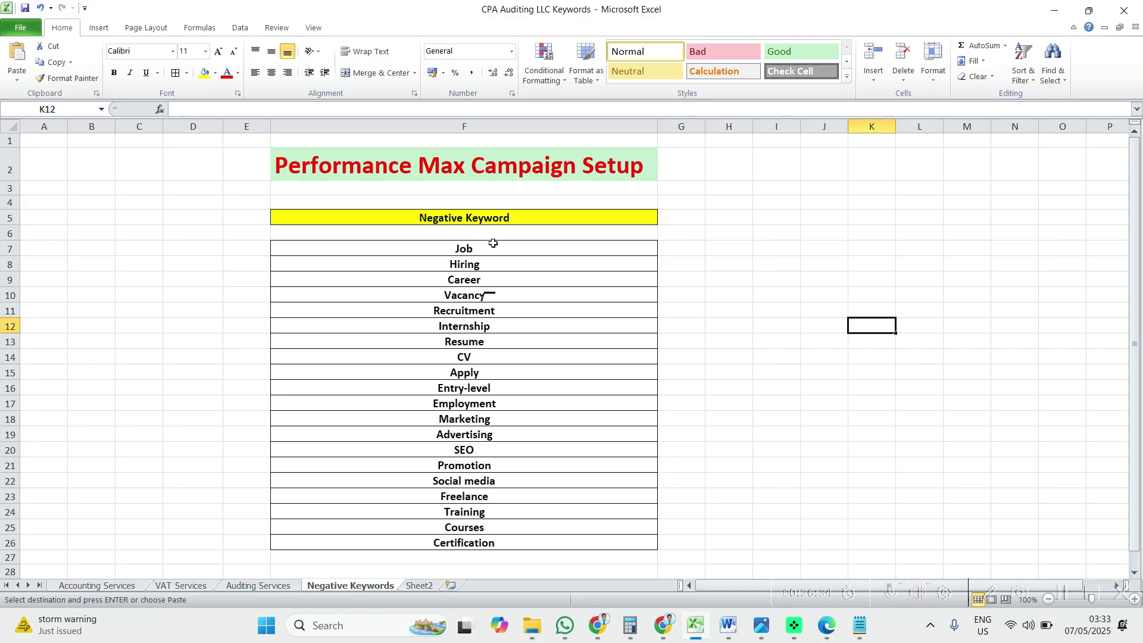
pyautogui.moveTo(494, 244); pyautogui.dragTo(513, 534)
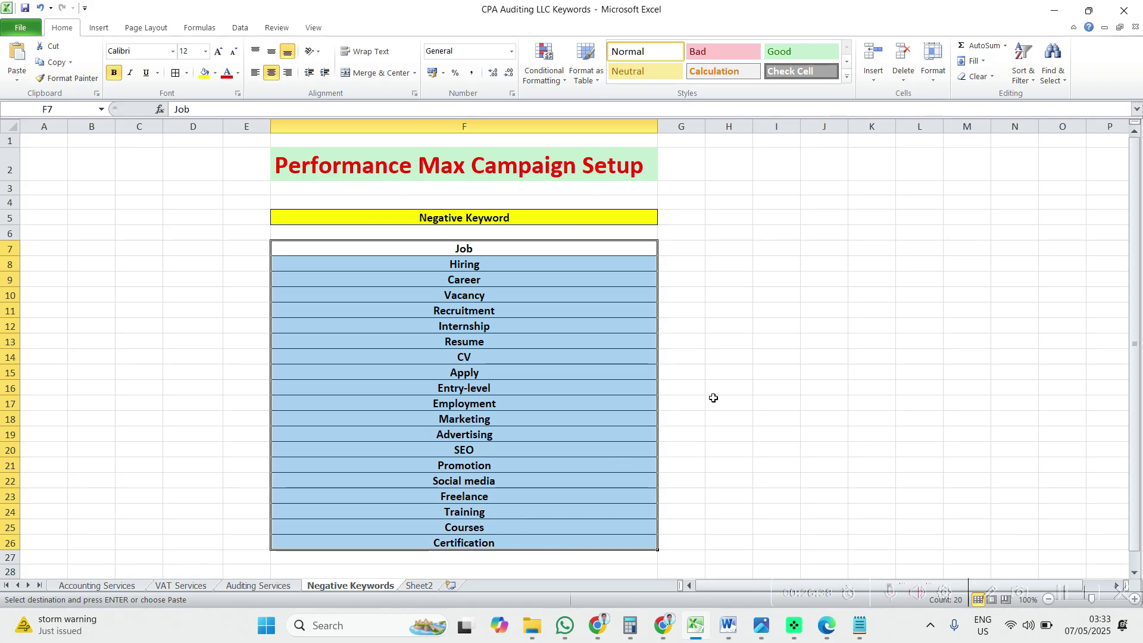
pyautogui.click(762, 338)
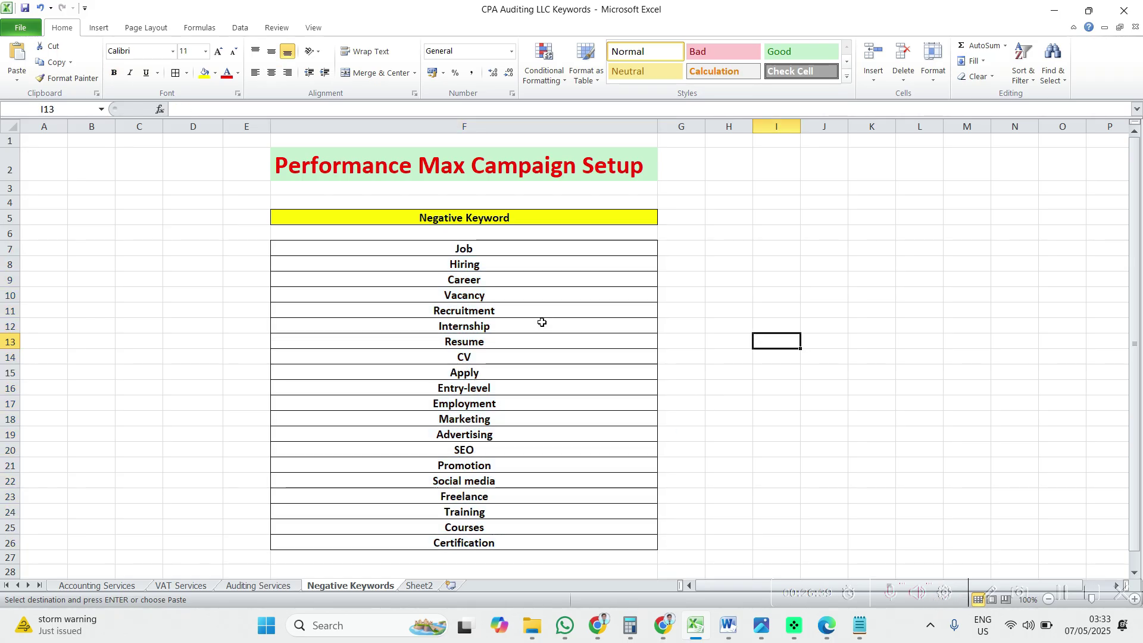
pyautogui.moveTo(482, 251); pyautogui.dragTo(479, 543)
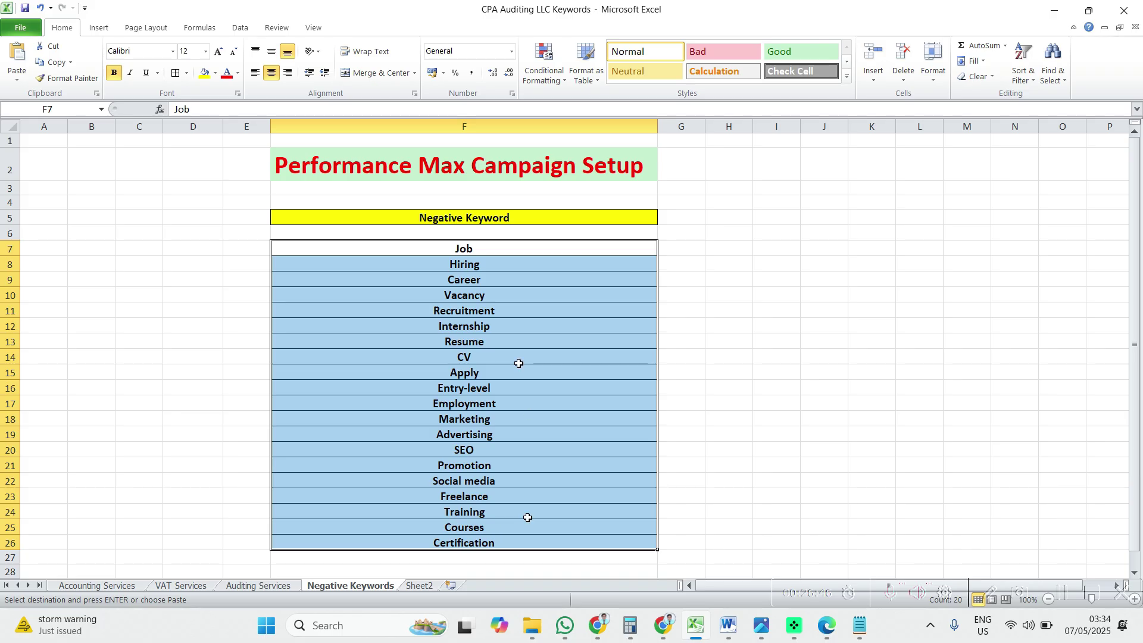
pyautogui.moveTo(667, 635)
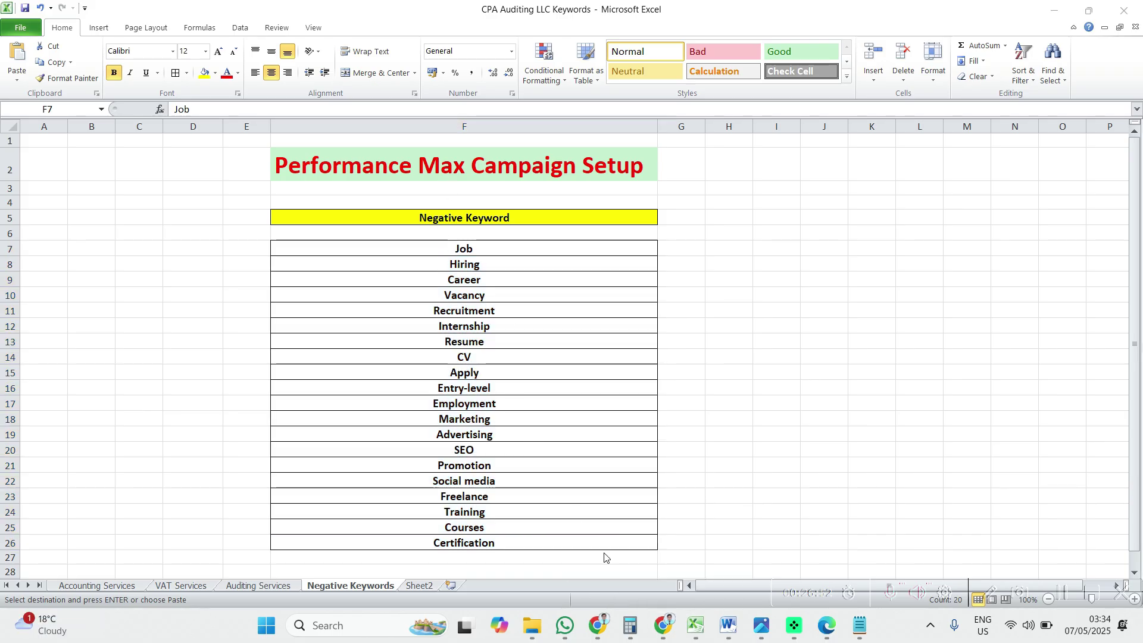
pyautogui.click(487, 252)
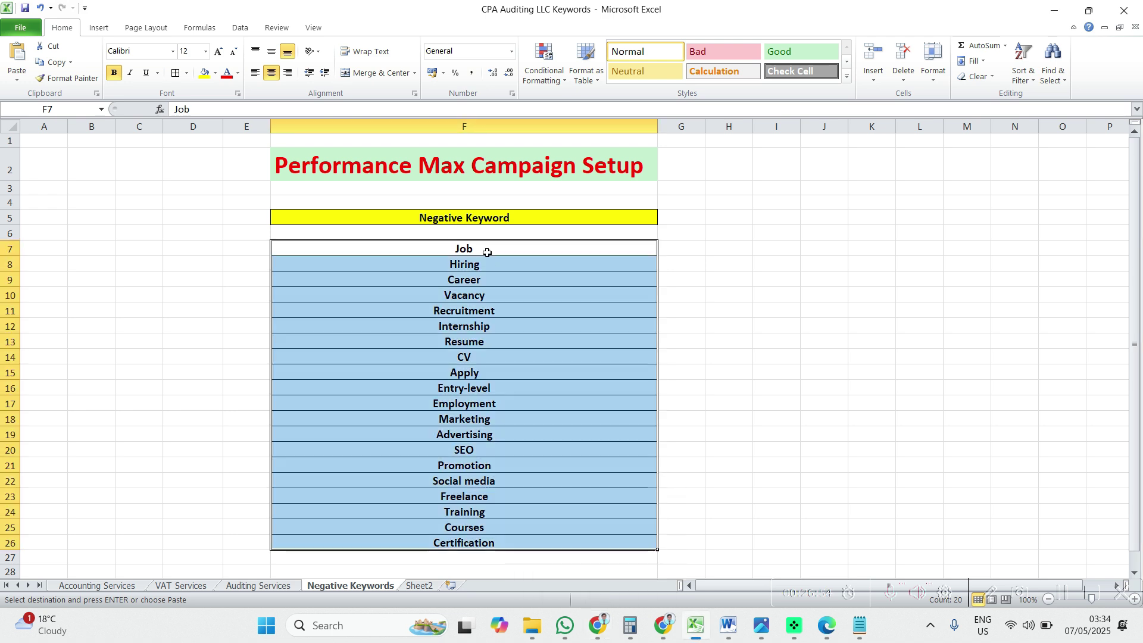
# Step: Switch to Google Ads and enter the copied negative keywords, Job through Certification, in a new negative keyword entry for FT PMax-Phone Call 02May
pyautogui.click(598, 625)
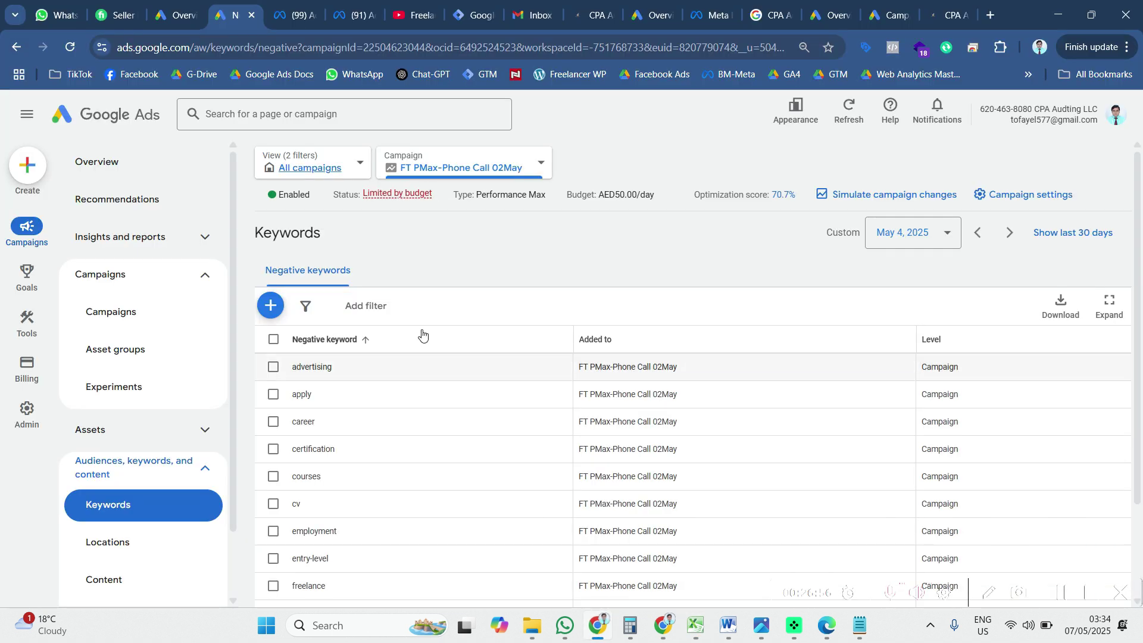
pyautogui.scroll(-1, 394, 356)
pyautogui.scroll(-1, 127, 340)
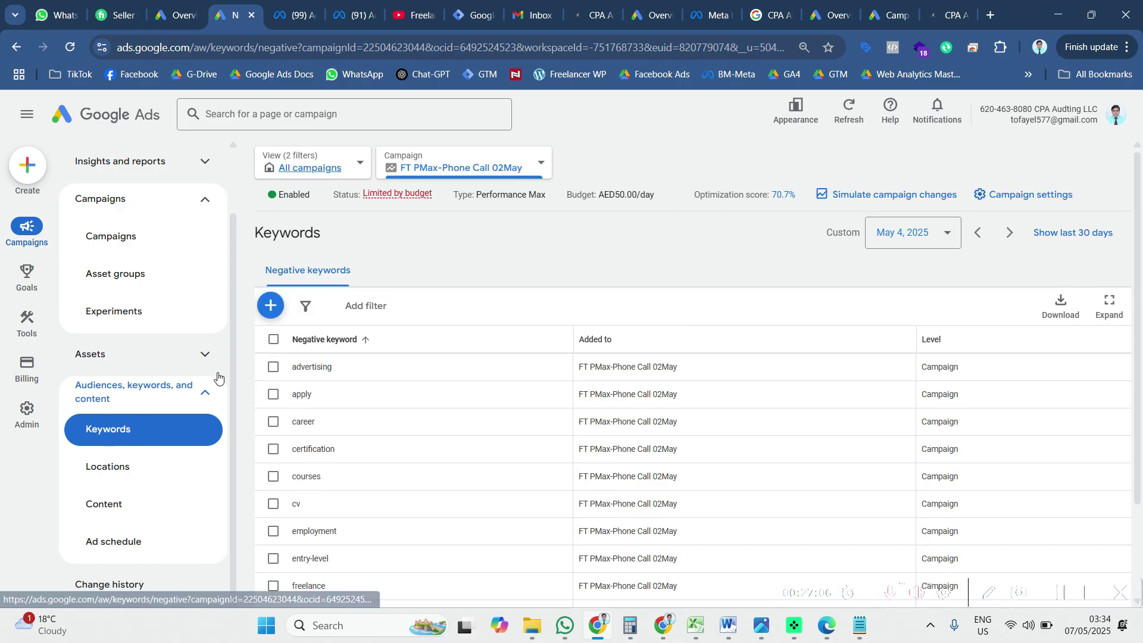
pyautogui.click(271, 306)
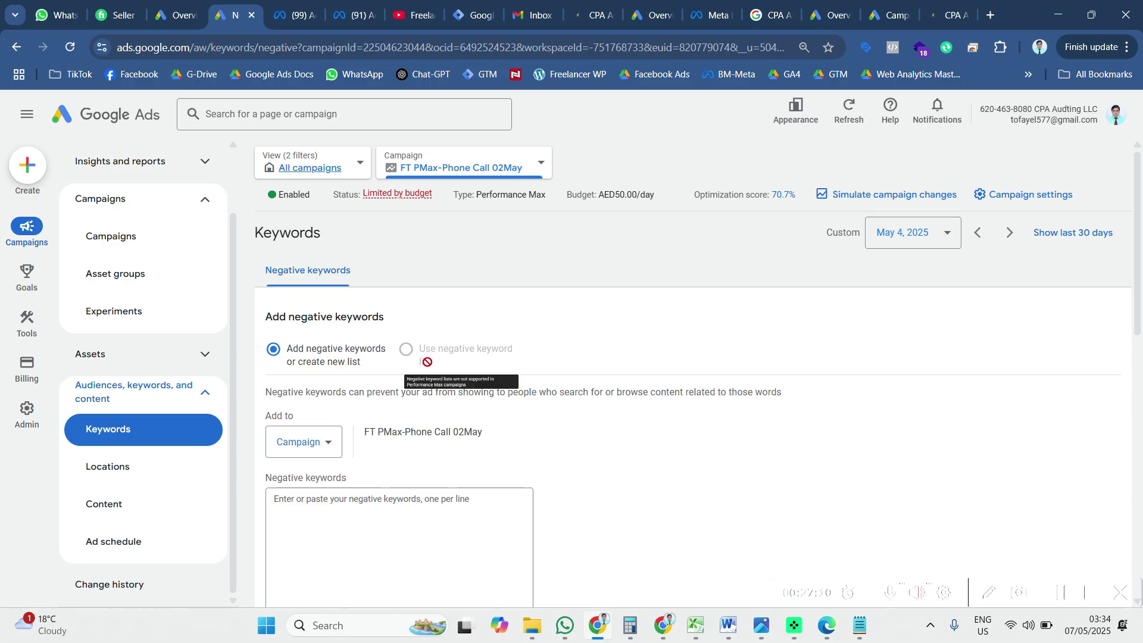
pyautogui.scroll(-2, 426, 360)
pyautogui.click(346, 372)
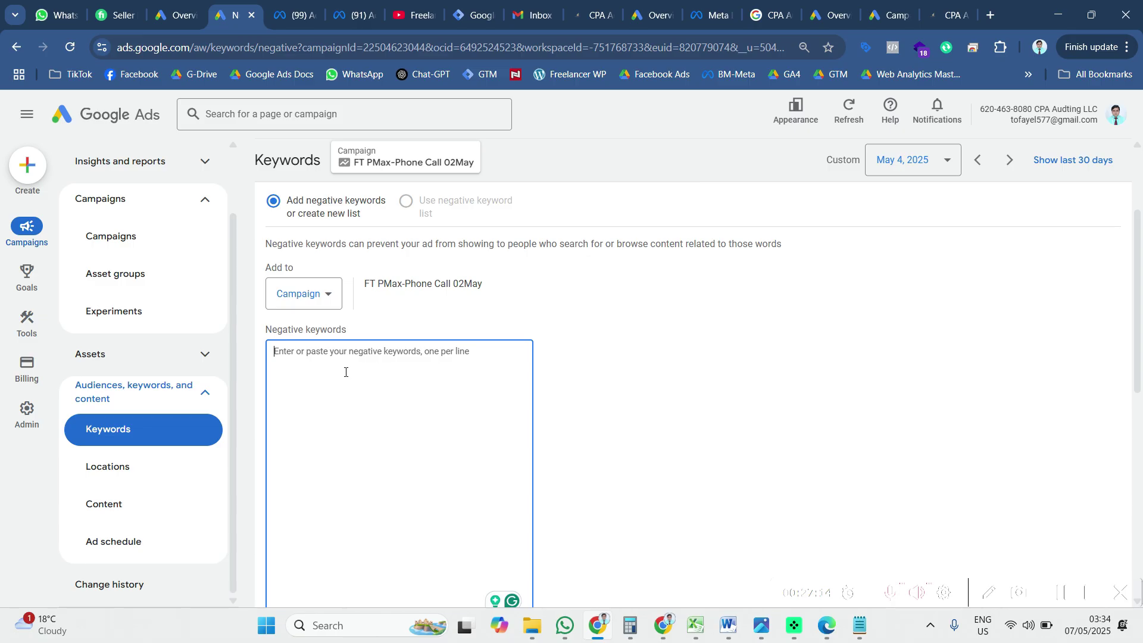
pyautogui.write('Job Hiring Career Vacancy Recruitment Internship Resume CV Apply Entry-level Employment Marketing Advertising SEO Promotion Social media Freelance Training Courses Certification')
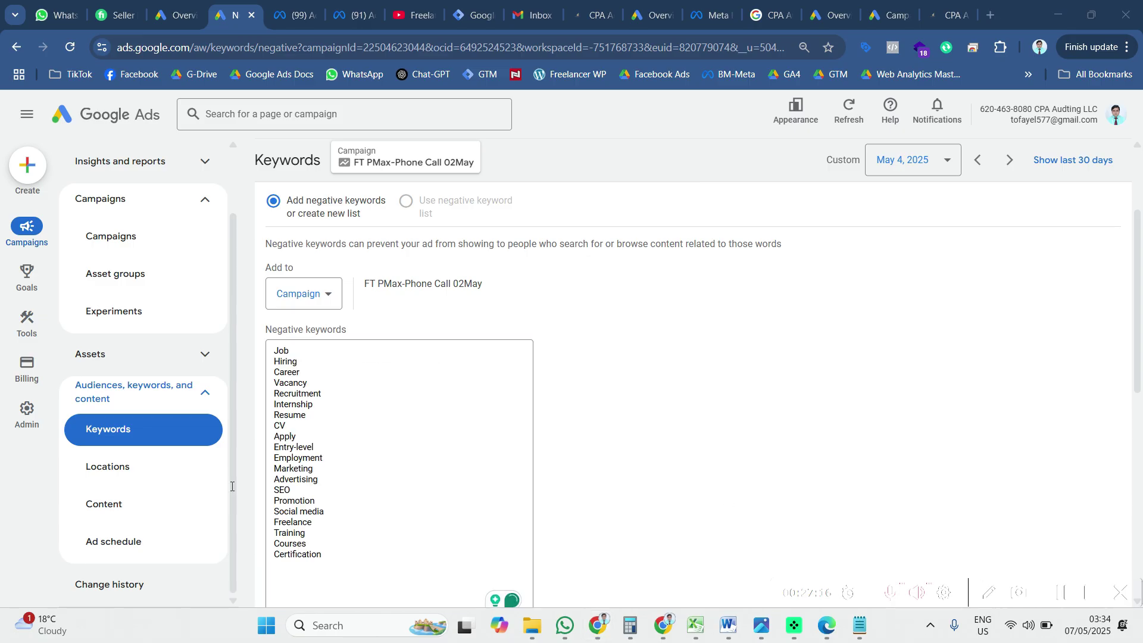
# Step: Check which level and campaign the negative keywords apply to and whether they can be saved to a list
pyautogui.click(328, 301)
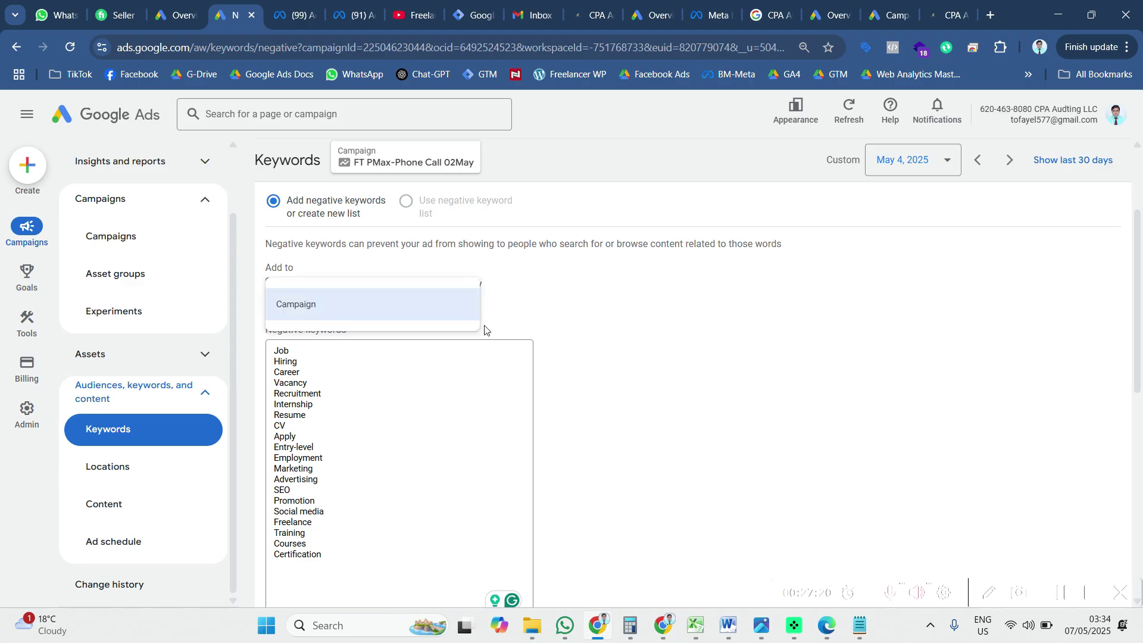
pyautogui.click(549, 312)
pyautogui.moveTo(365, 283); pyautogui.dragTo(494, 294)
pyautogui.scroll(-4, 416, 490)
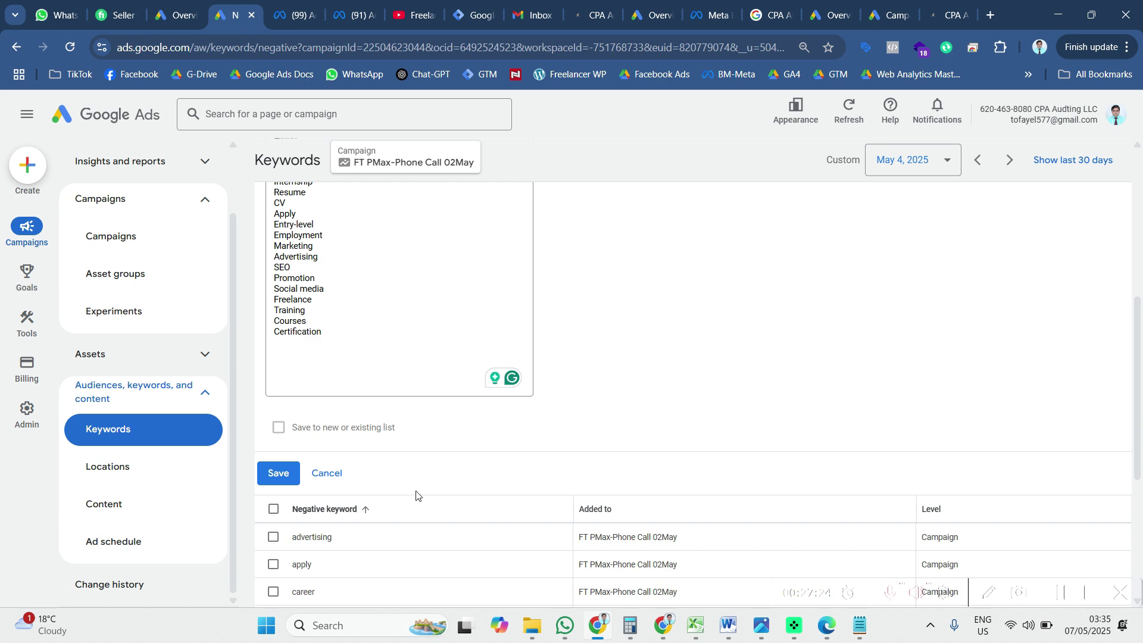
pyautogui.scroll(-1, 357, 336)
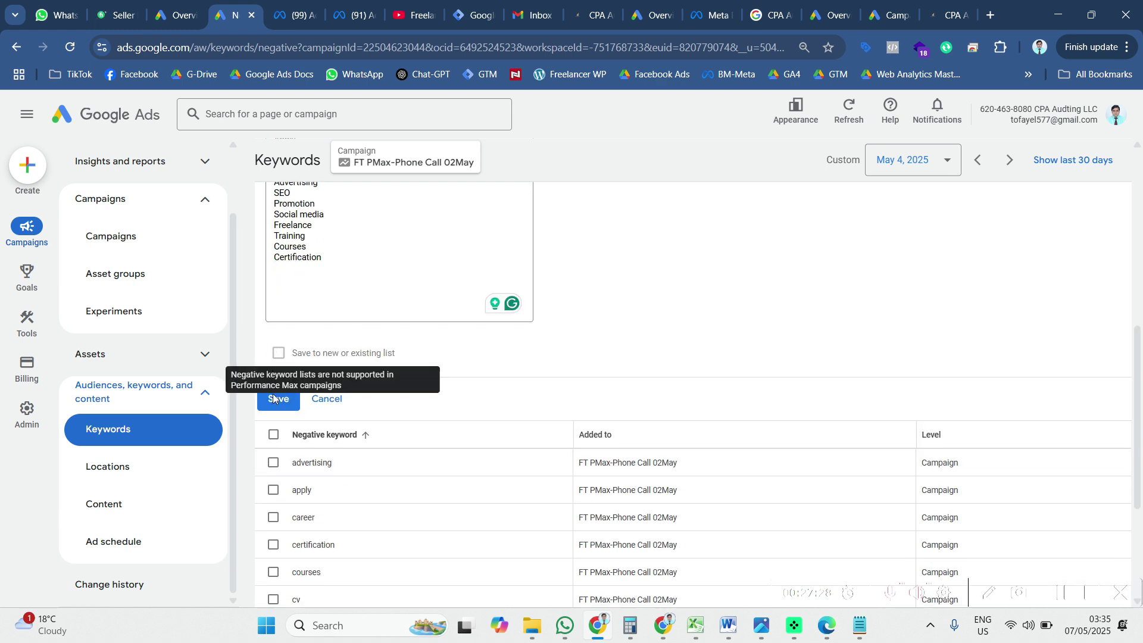
# Step: Show 30 rows in the negative keyword table and compare the campaign's existing keywords with the pasted list
pyautogui.scroll(-2, 506, 526)
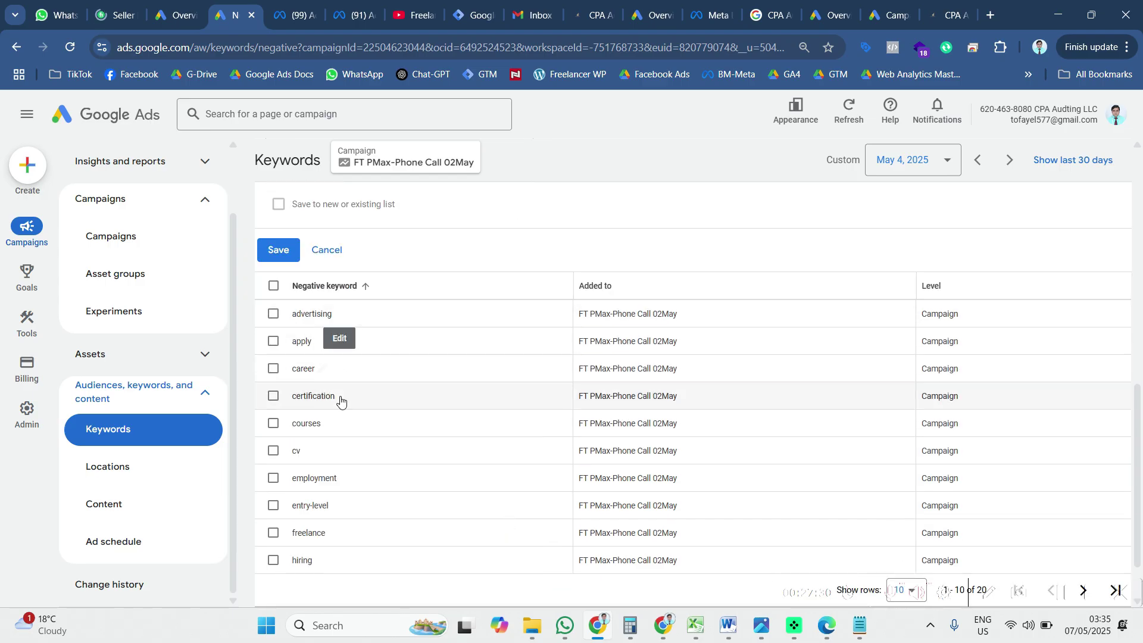
pyautogui.scroll(-1, 358, 468)
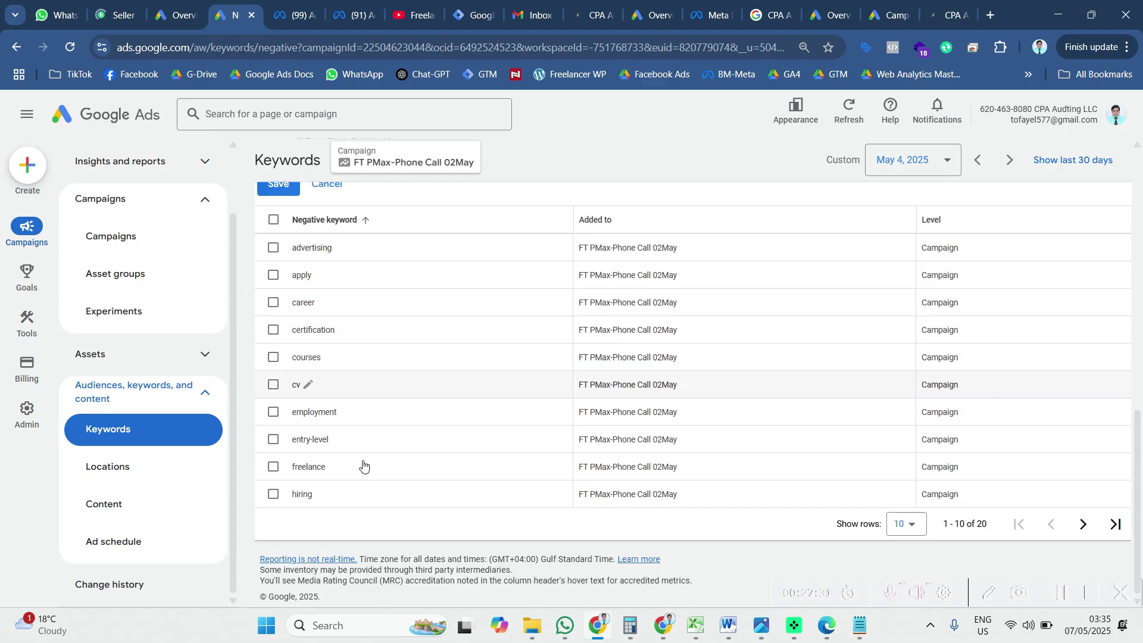
pyautogui.click(915, 529)
pyautogui.click(898, 384)
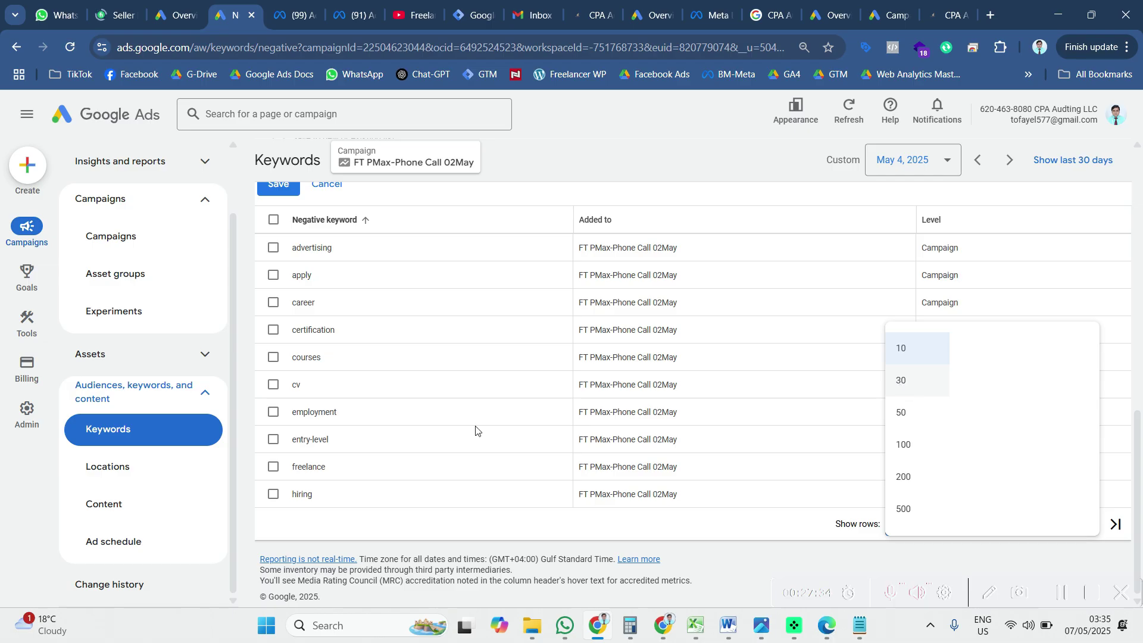
pyautogui.scroll(-7, 426, 434)
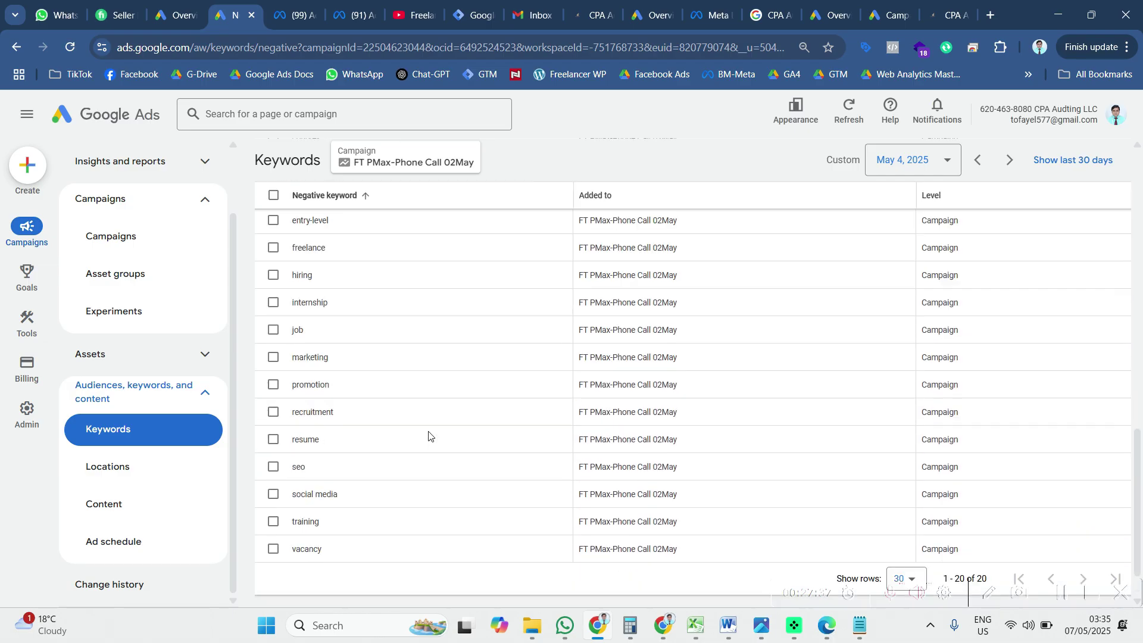
pyautogui.scroll(10, 429, 436)
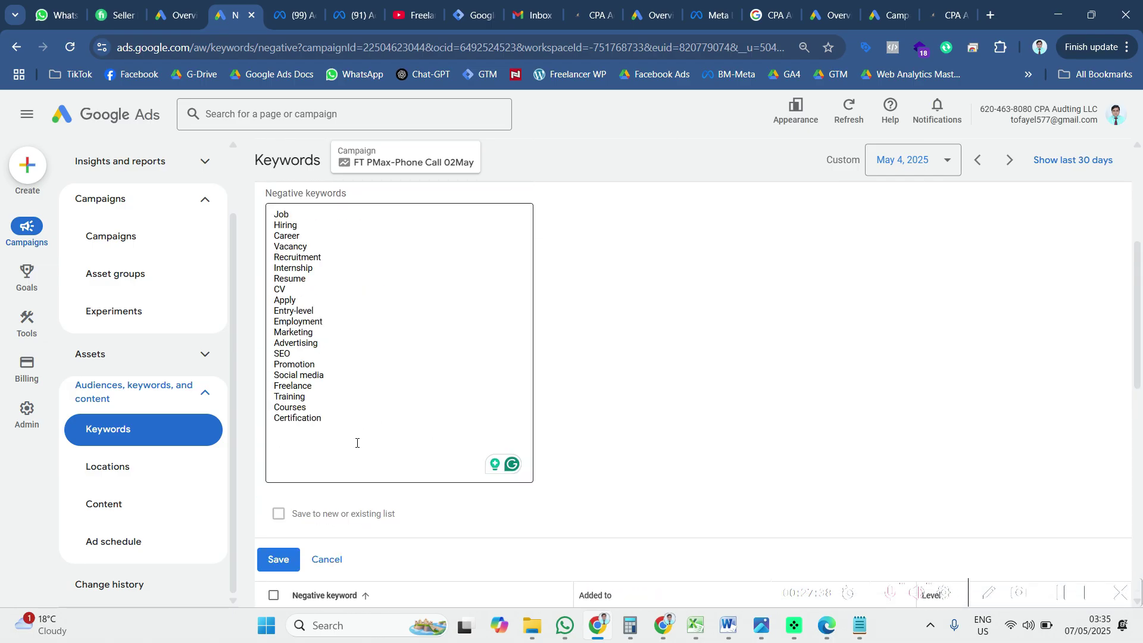
# Step: Look over the asset groups of FT PMax-Phone Call 02May and check the campaign's hourly performance chart on its overview page
pyautogui.click(143, 285)
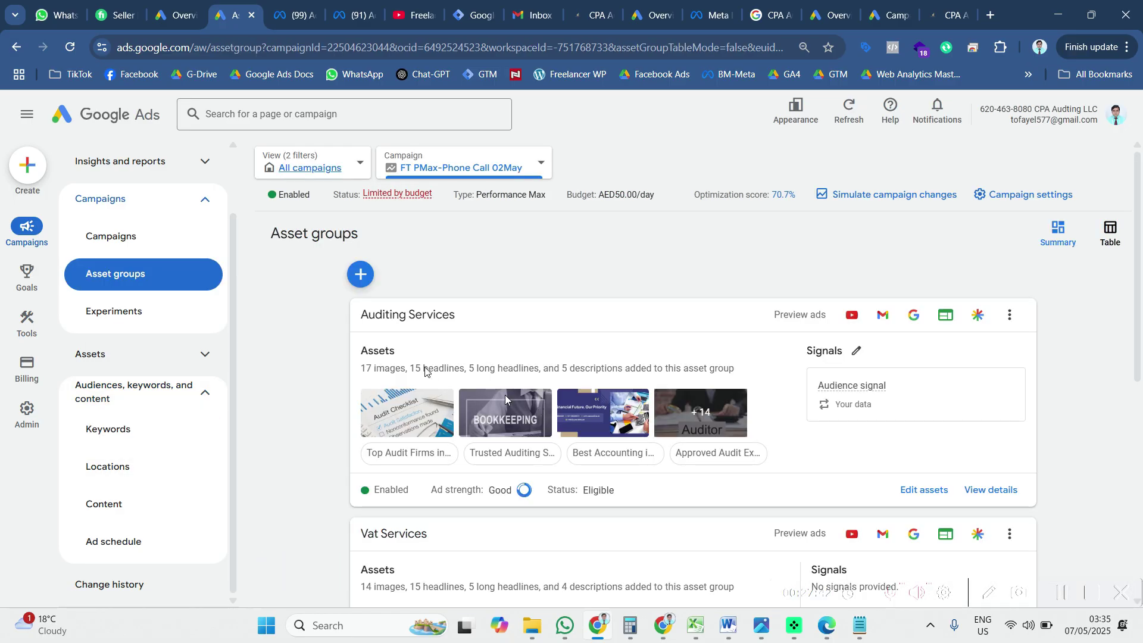
pyautogui.scroll(-6, 488, 415)
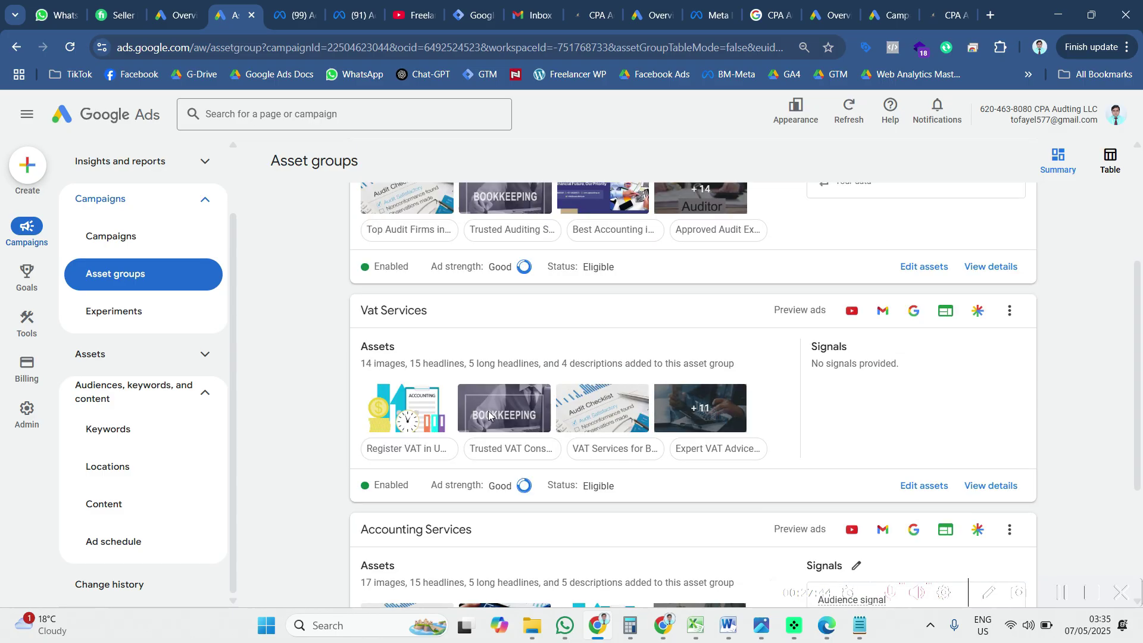
pyautogui.scroll(-1, 488, 414)
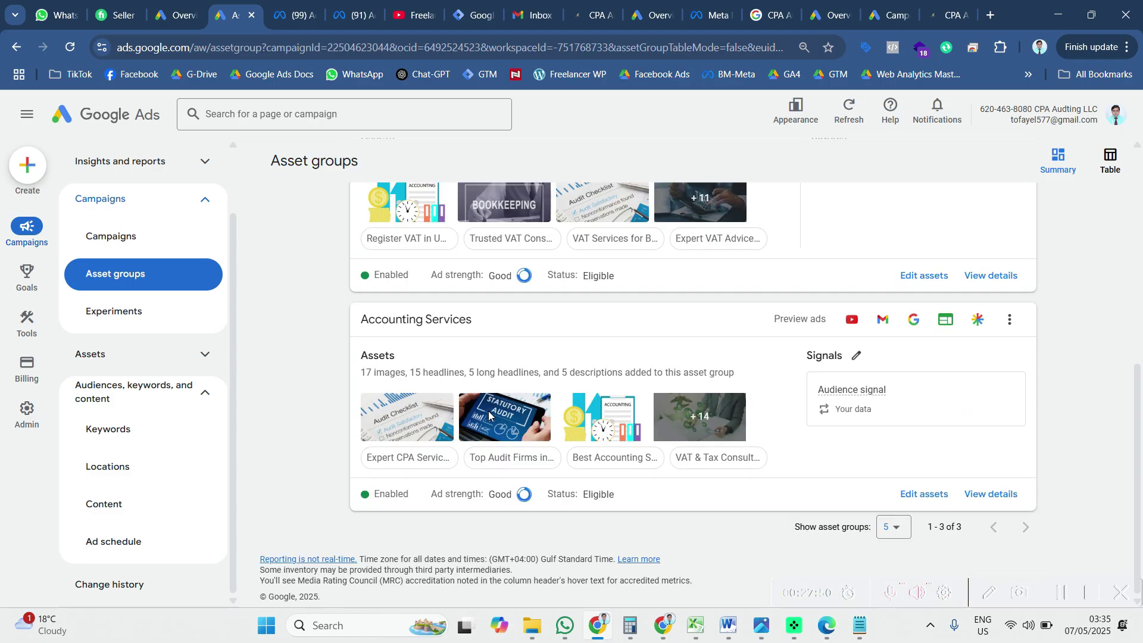
pyautogui.scroll(4, 319, 440)
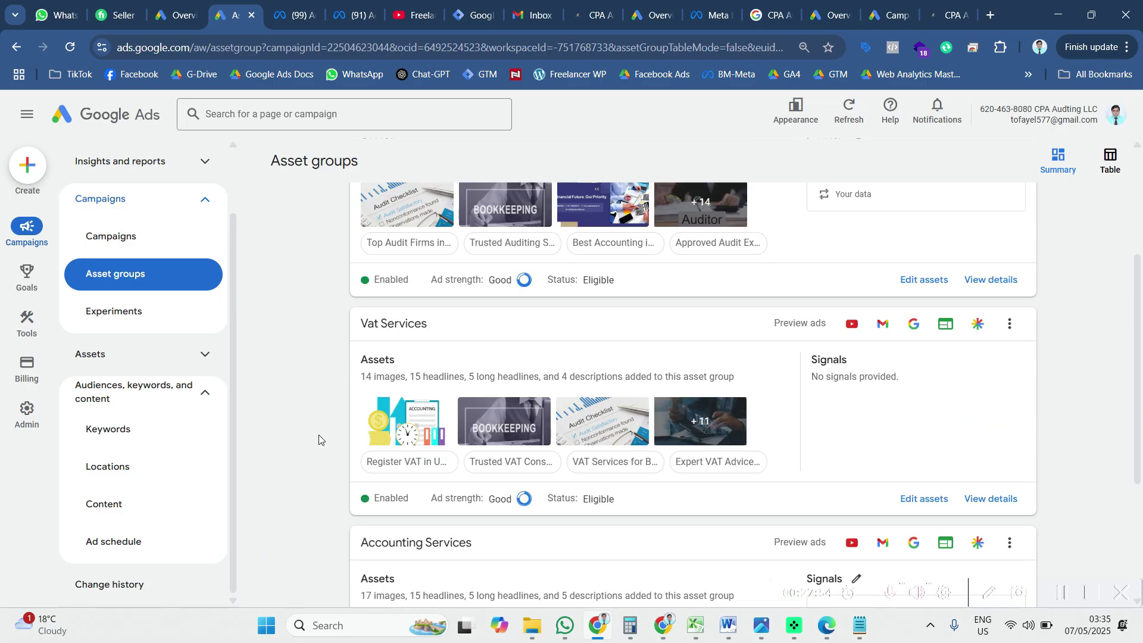
pyautogui.scroll(4, 319, 440)
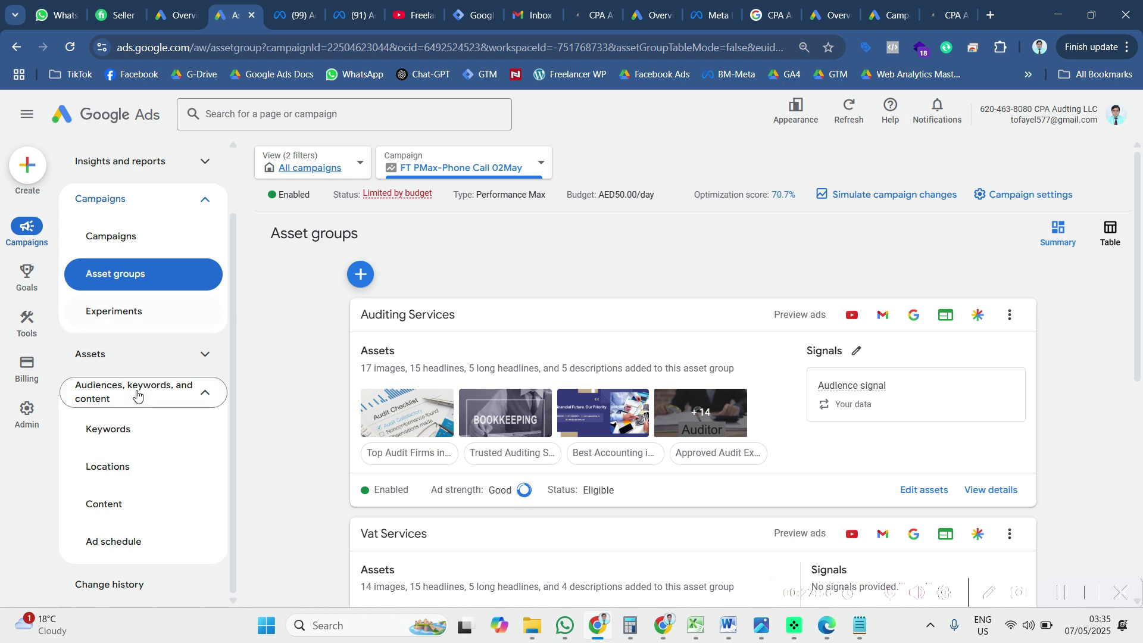
pyautogui.scroll(2, 137, 393)
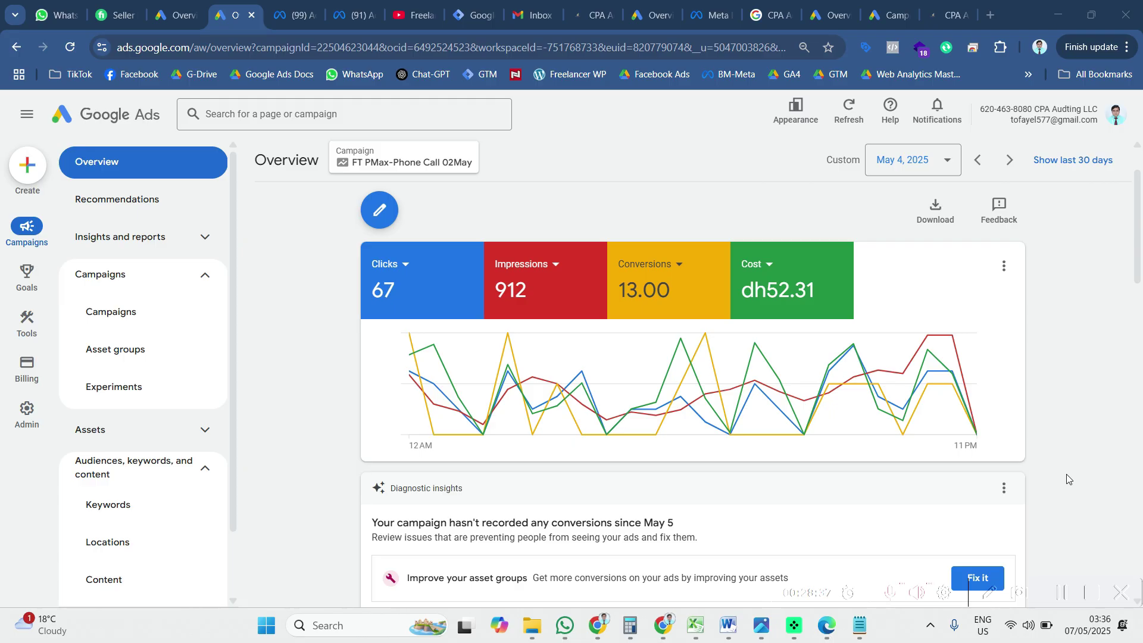
pyautogui.moveTo(941, 424)
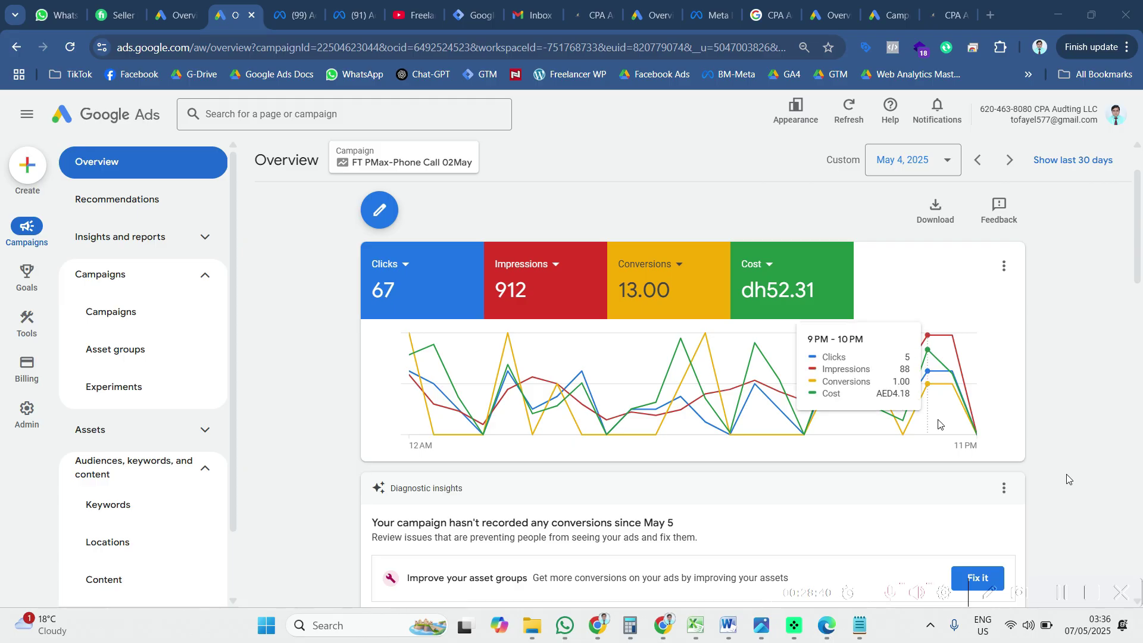